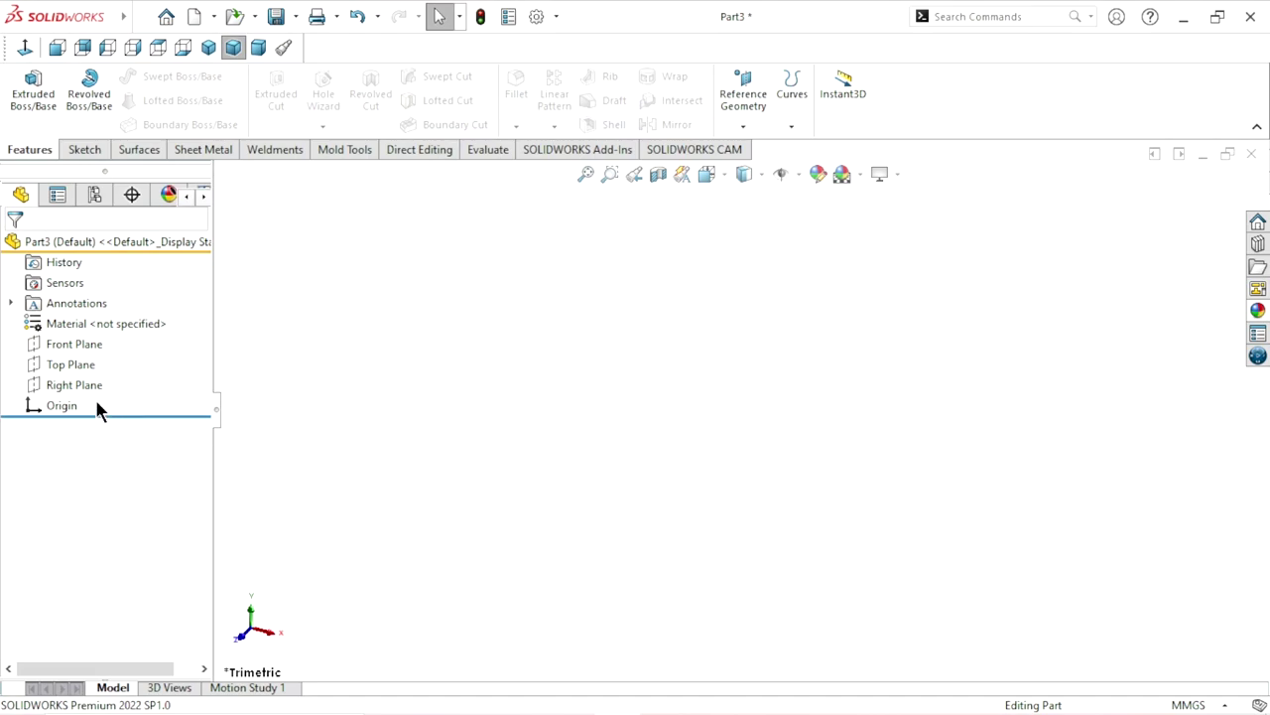
Draw a circle centred on the origin in a new sketch on the Right Plane
click(81, 384)
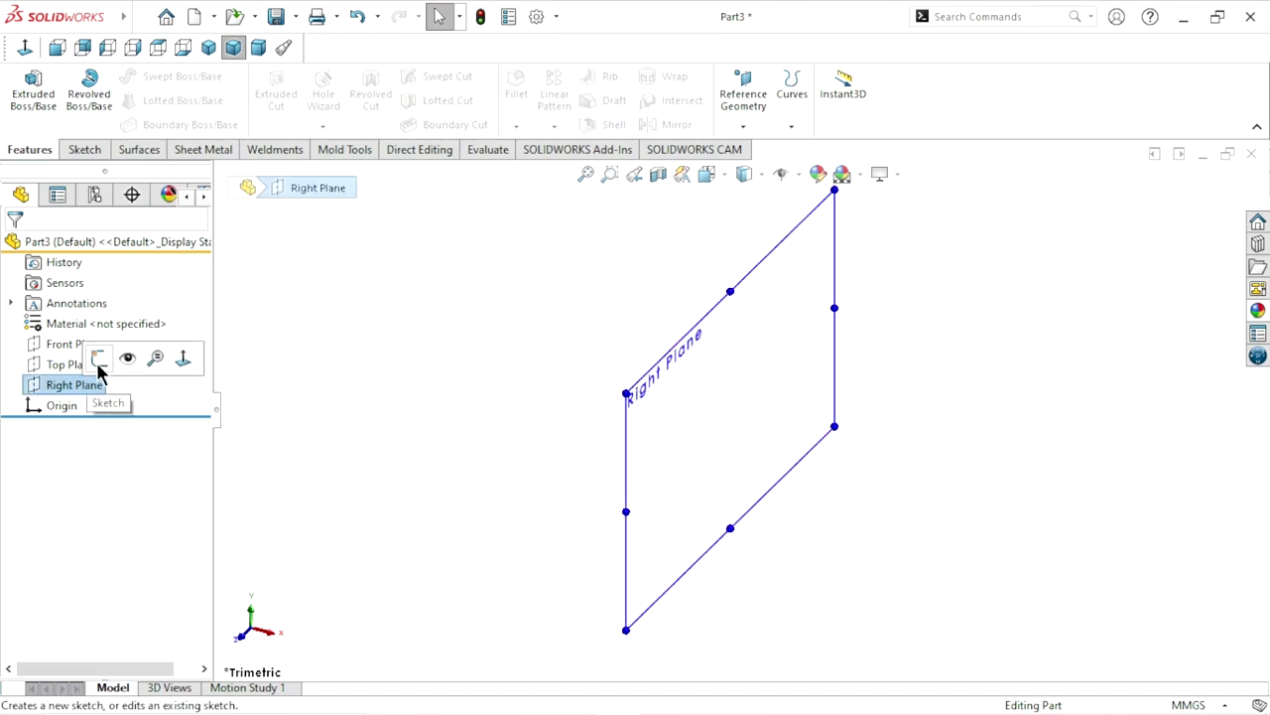
click(98, 363)
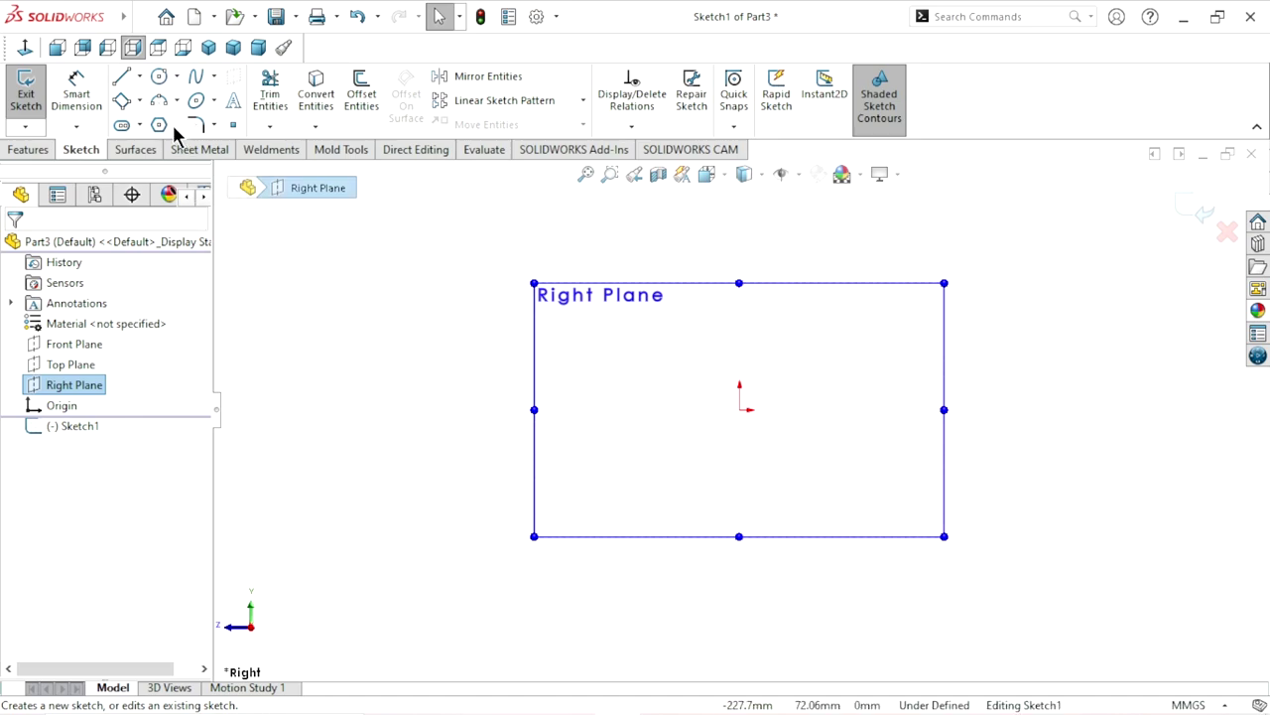
click(159, 76)
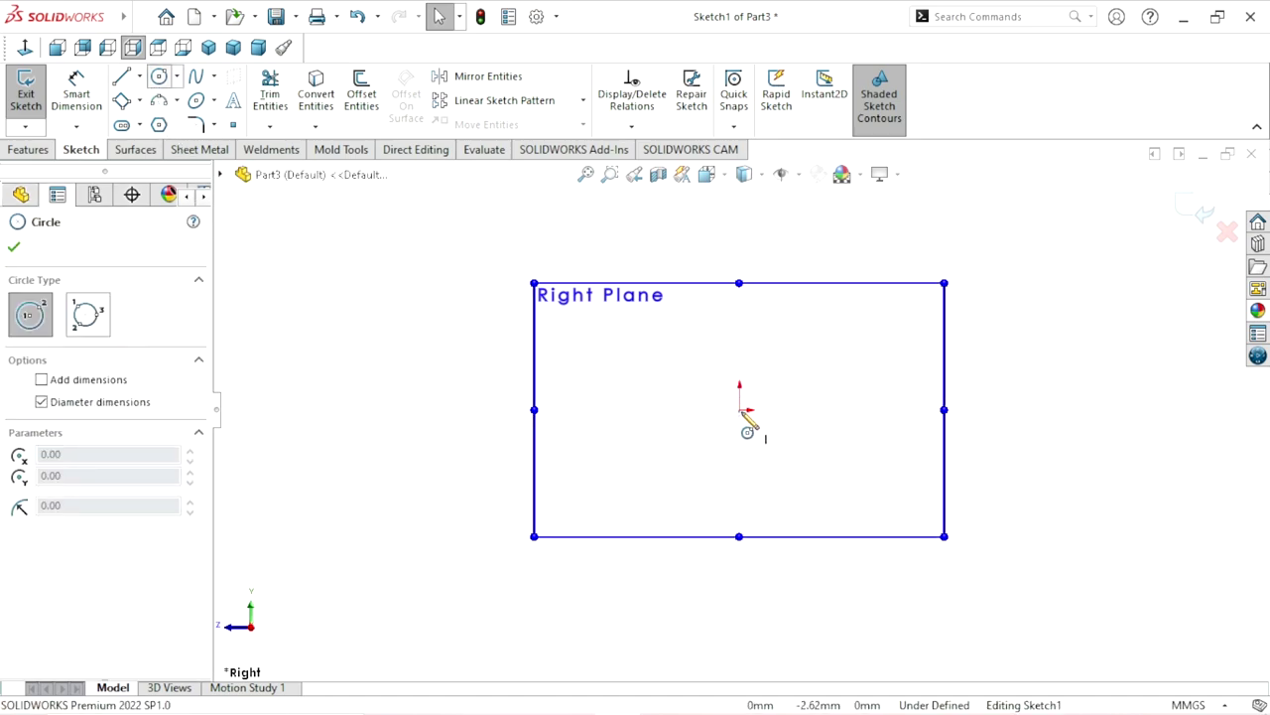
click(740, 409)
click(829, 342)
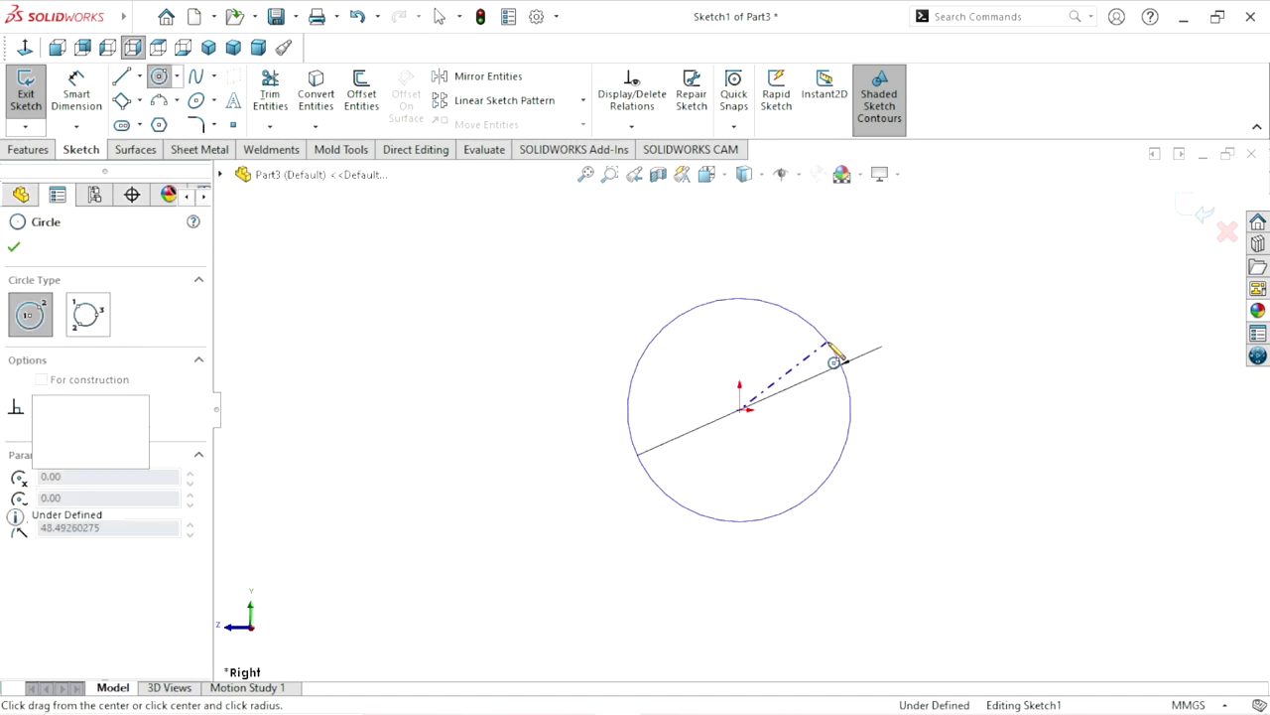
click(122, 76)
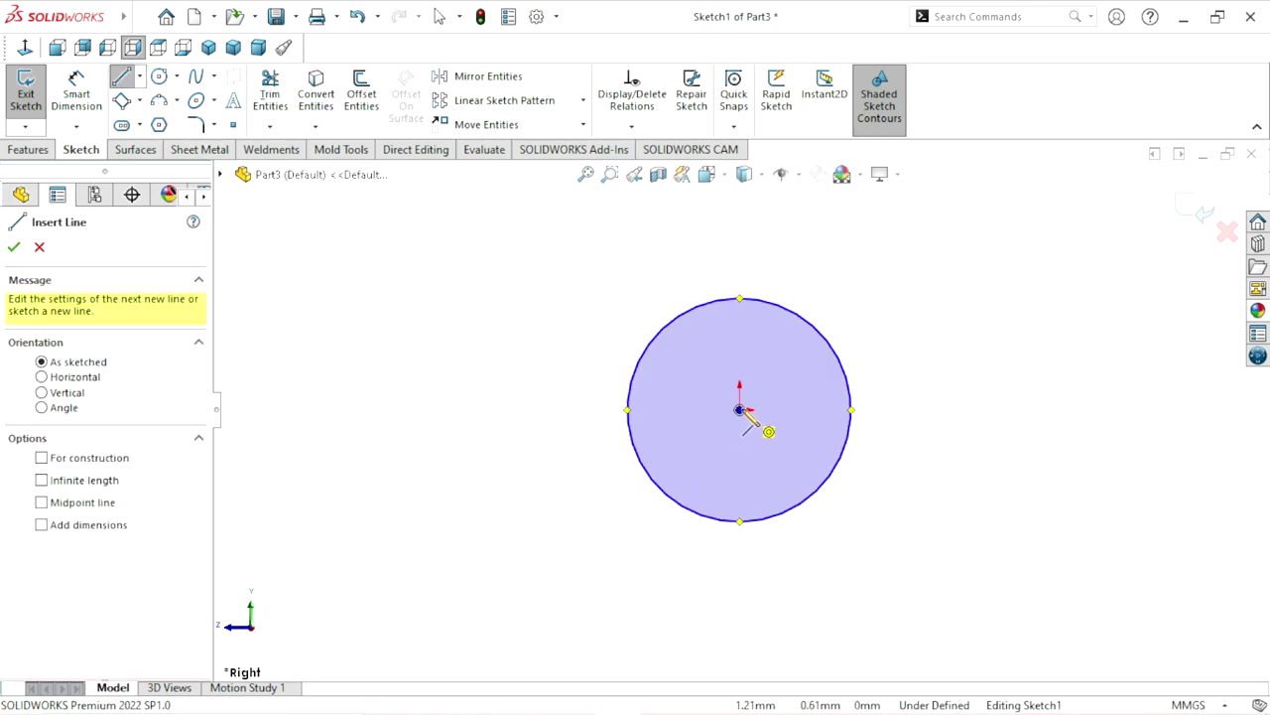
Draw a vertical construction centerline straight down from the circle's centre
click(141, 78)
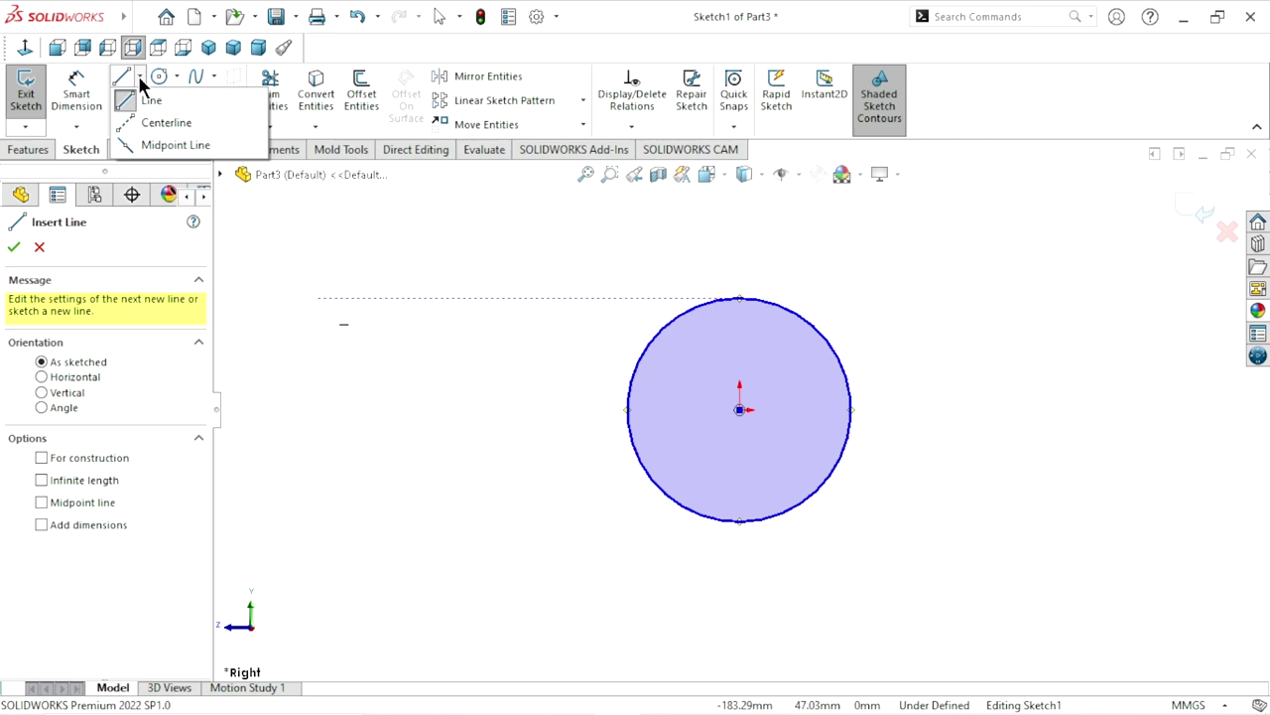
click(134, 117)
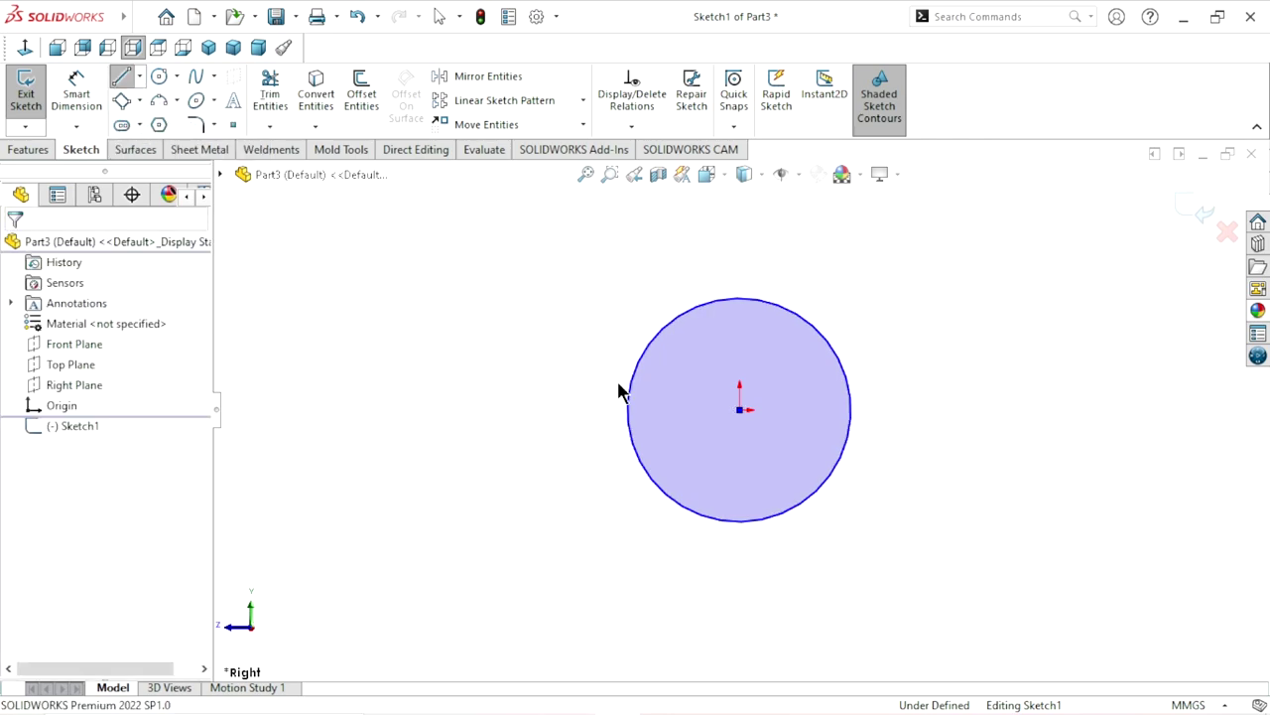
click(739, 410)
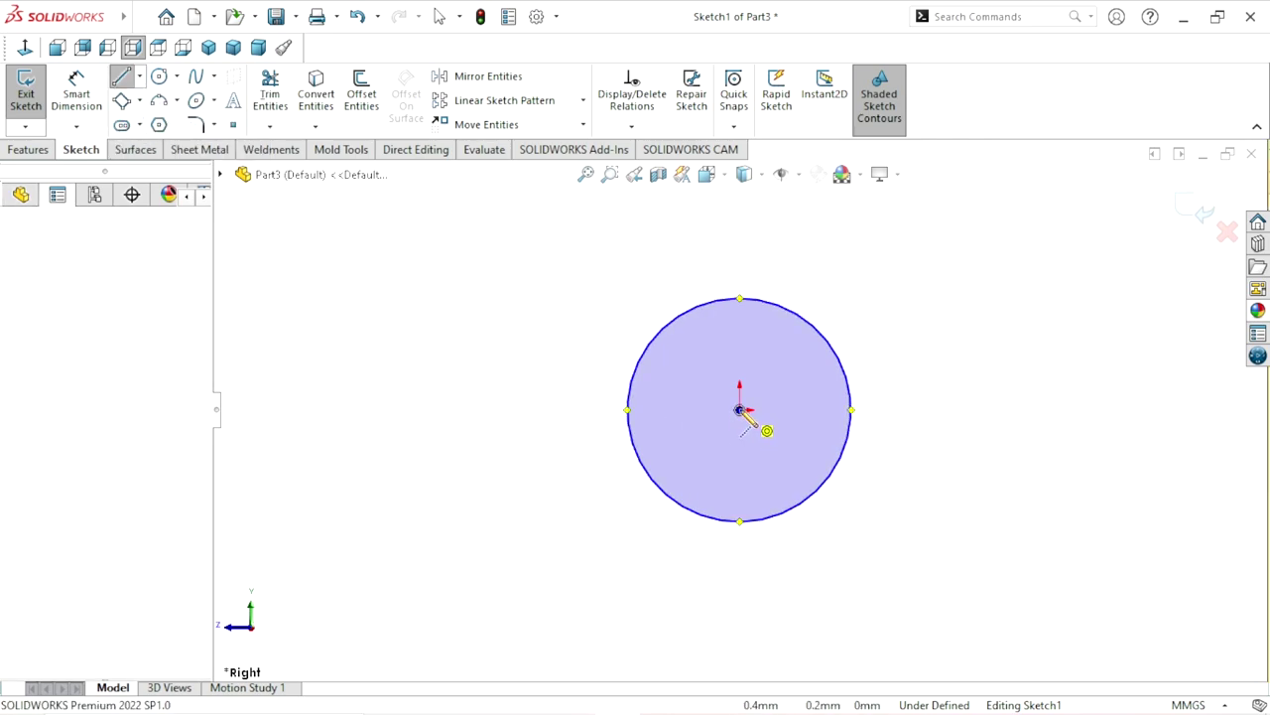
click(740, 606)
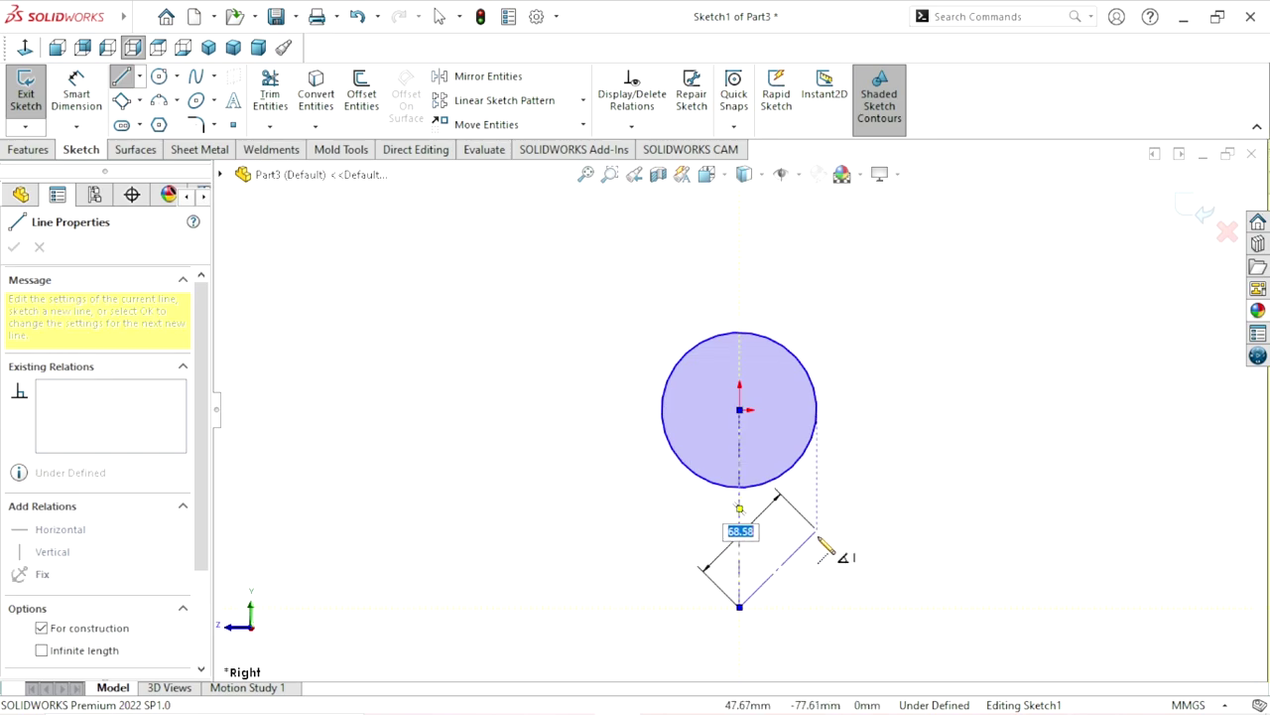
right_click(848, 470)
click(848, 493)
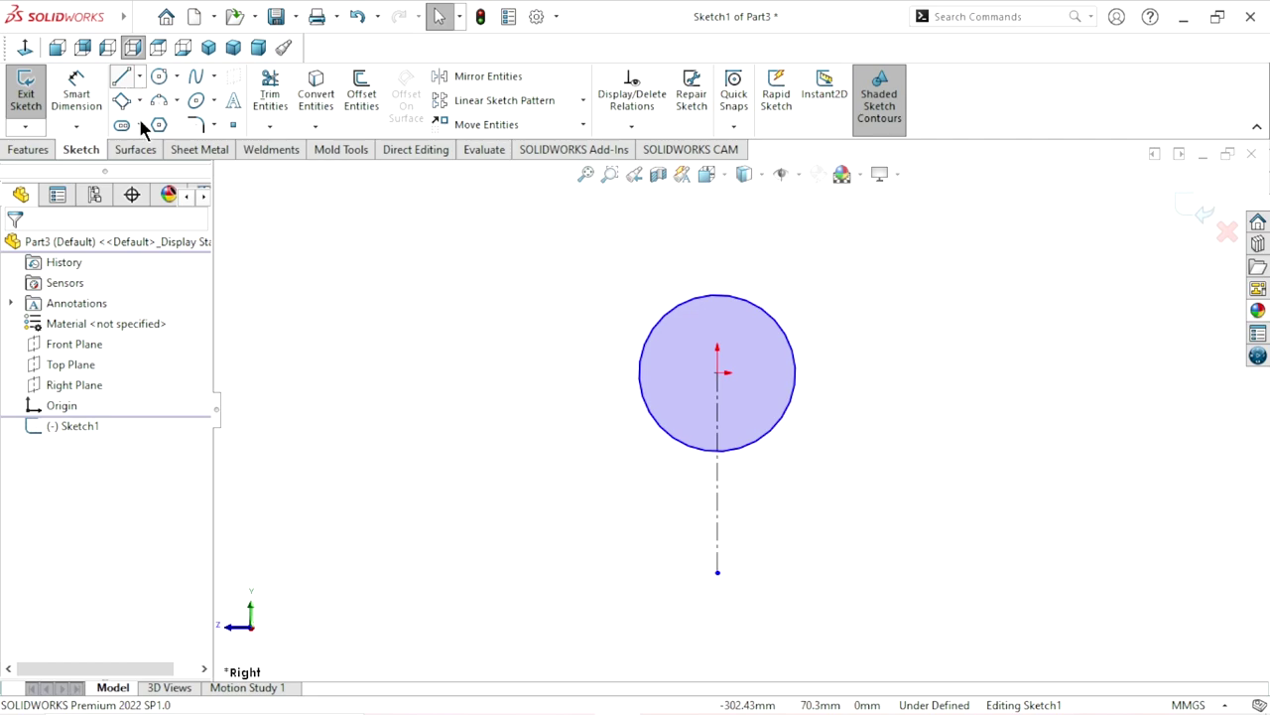
Draw three connected lines from the circle's left edge down, across the bottom, and up to its right edge
key(l)
click(644, 403)
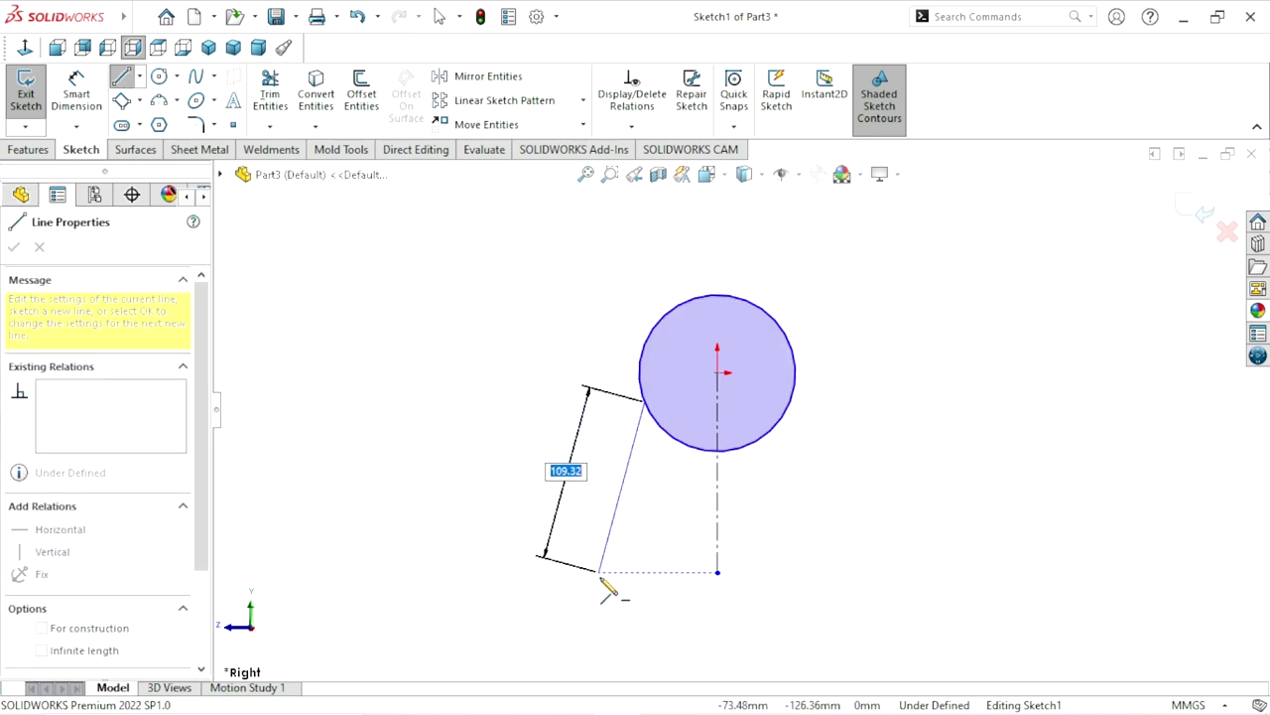
click(602, 572)
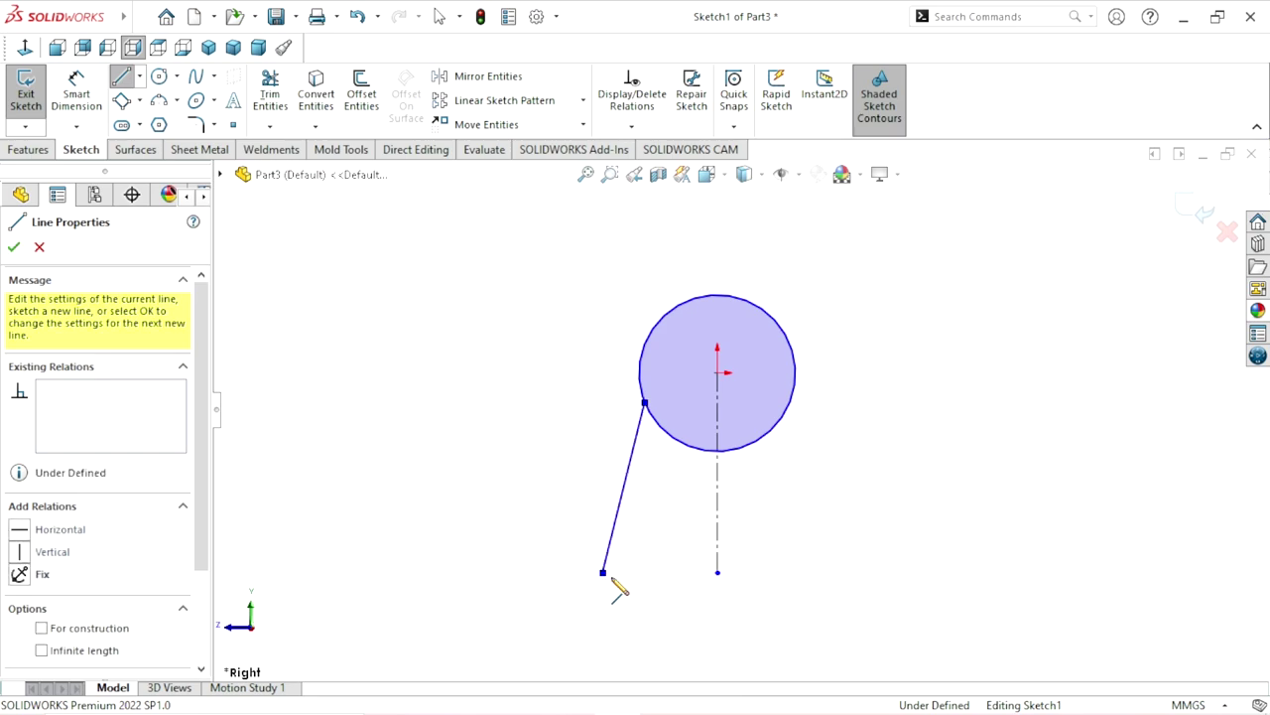
click(830, 567)
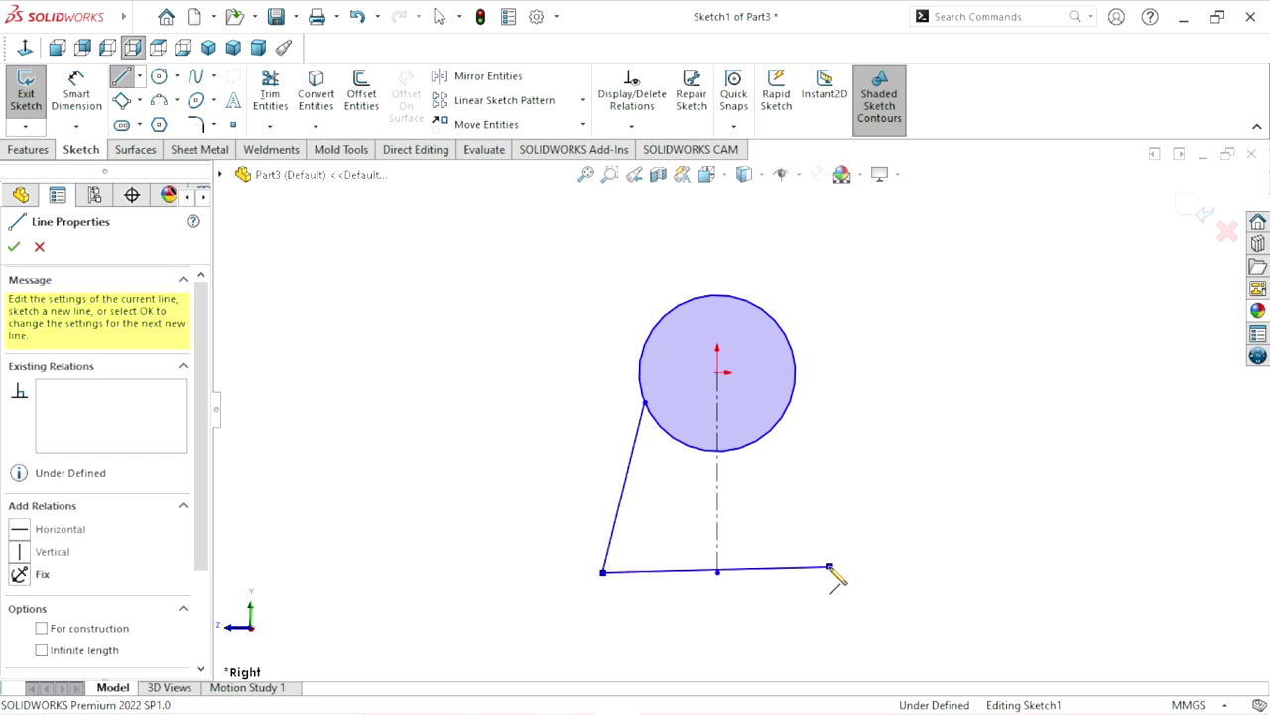
click(789, 402)
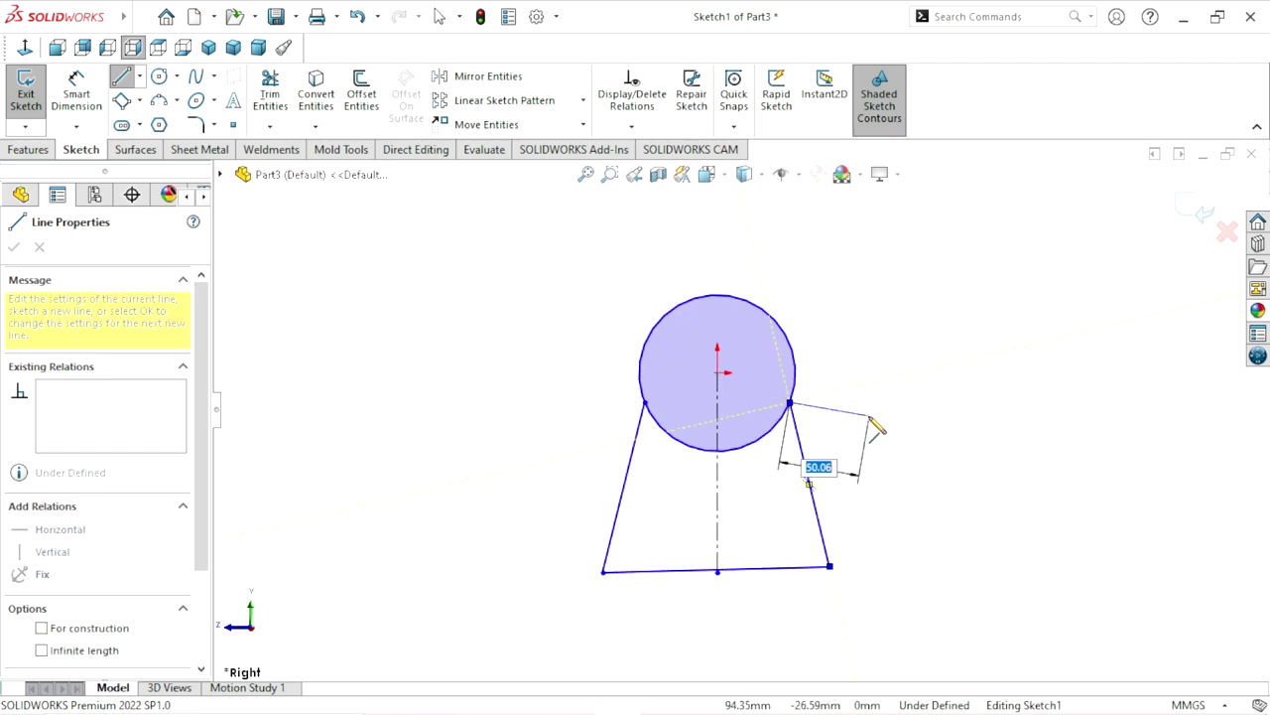
right_click(873, 427)
click(912, 431)
scroll(725, 440, up, 1)
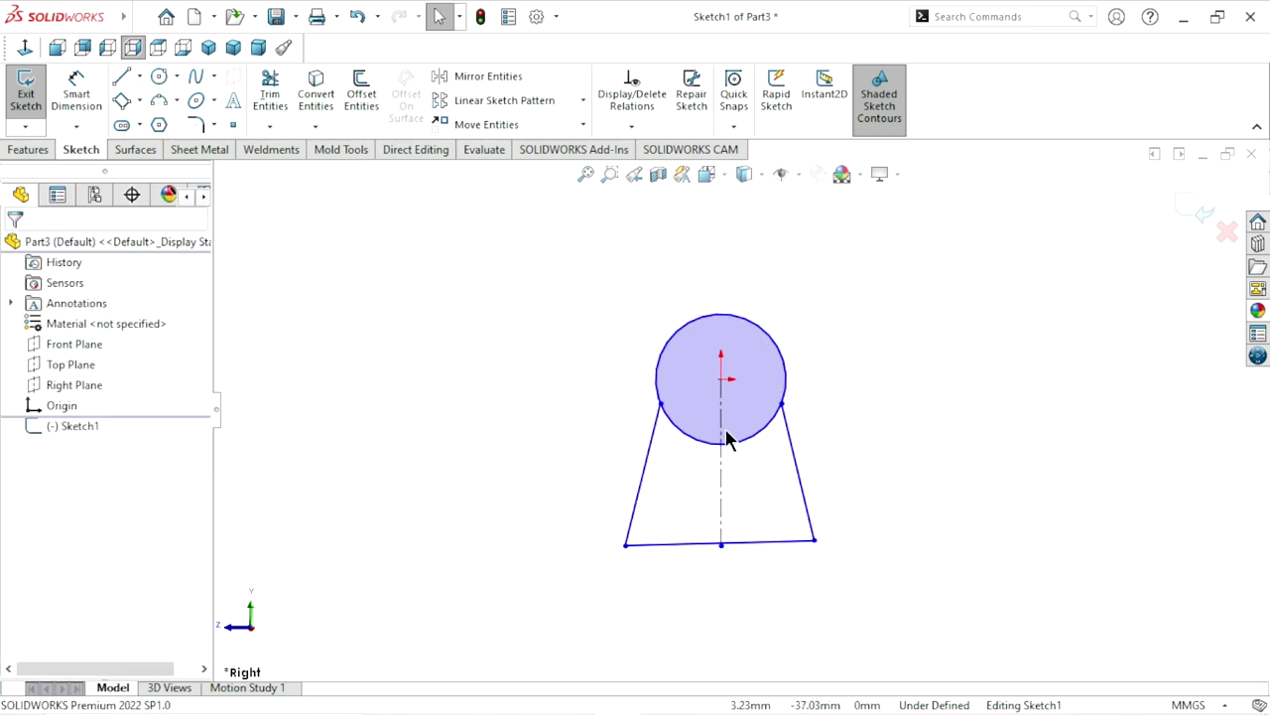
scroll(734, 457, down, 2)
Make the two slanted side lines symmetric about the centerline
click(834, 506)
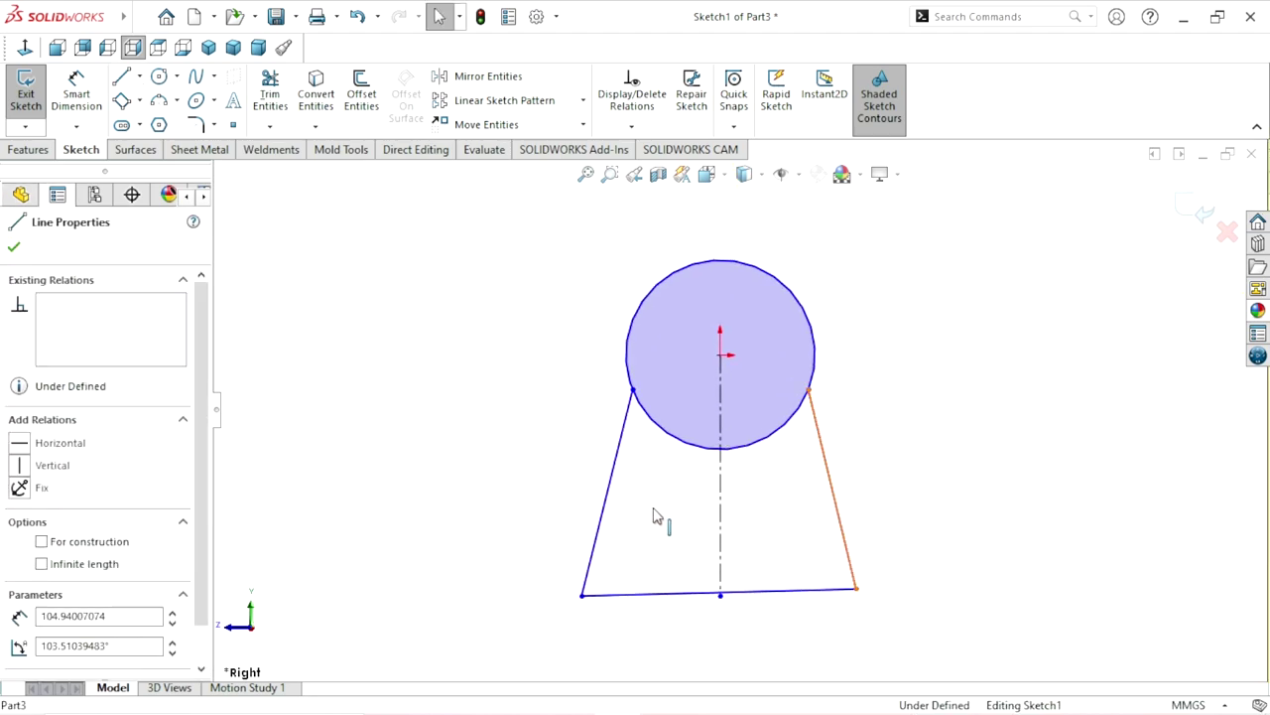
ctrl+click(602, 527)
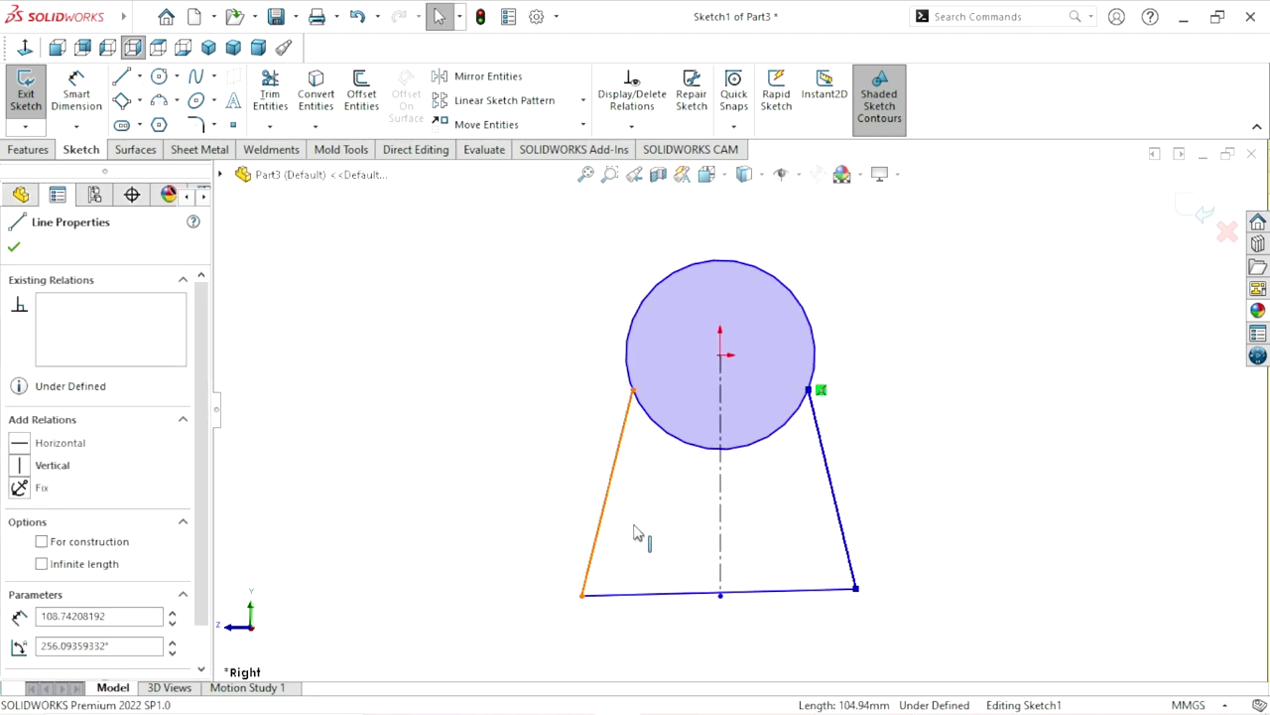
click(722, 537)
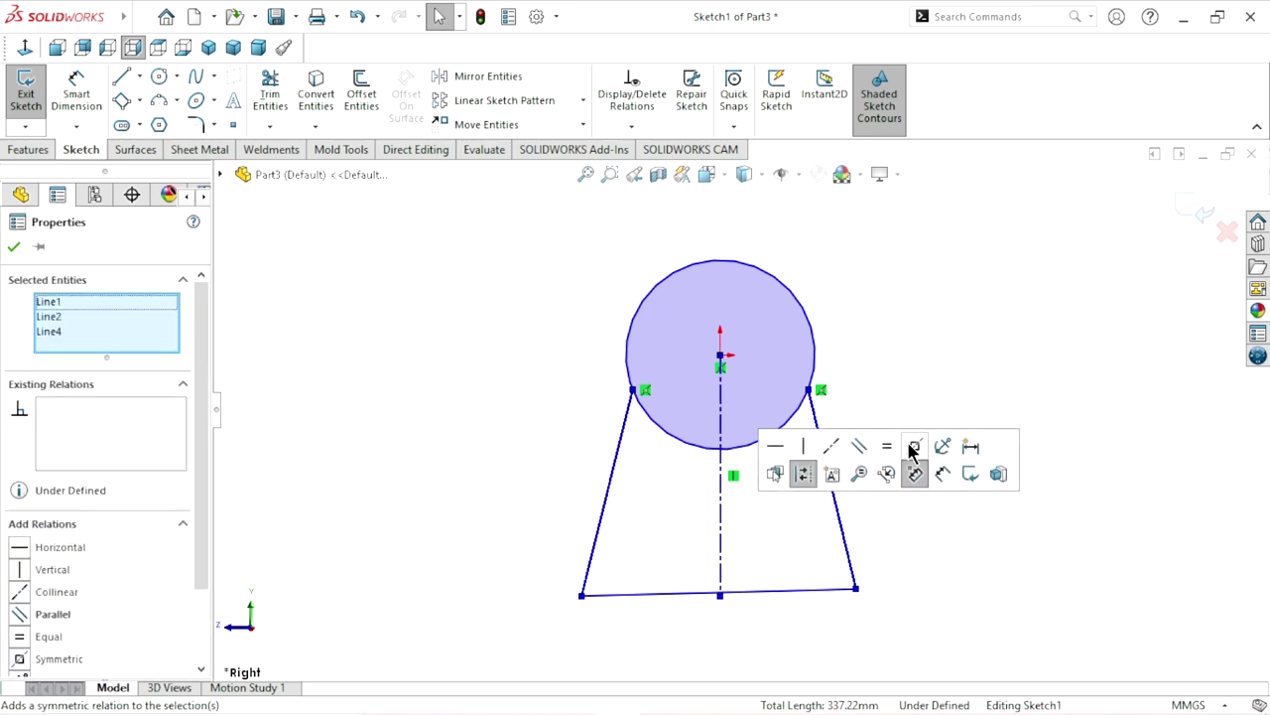
click(917, 456)
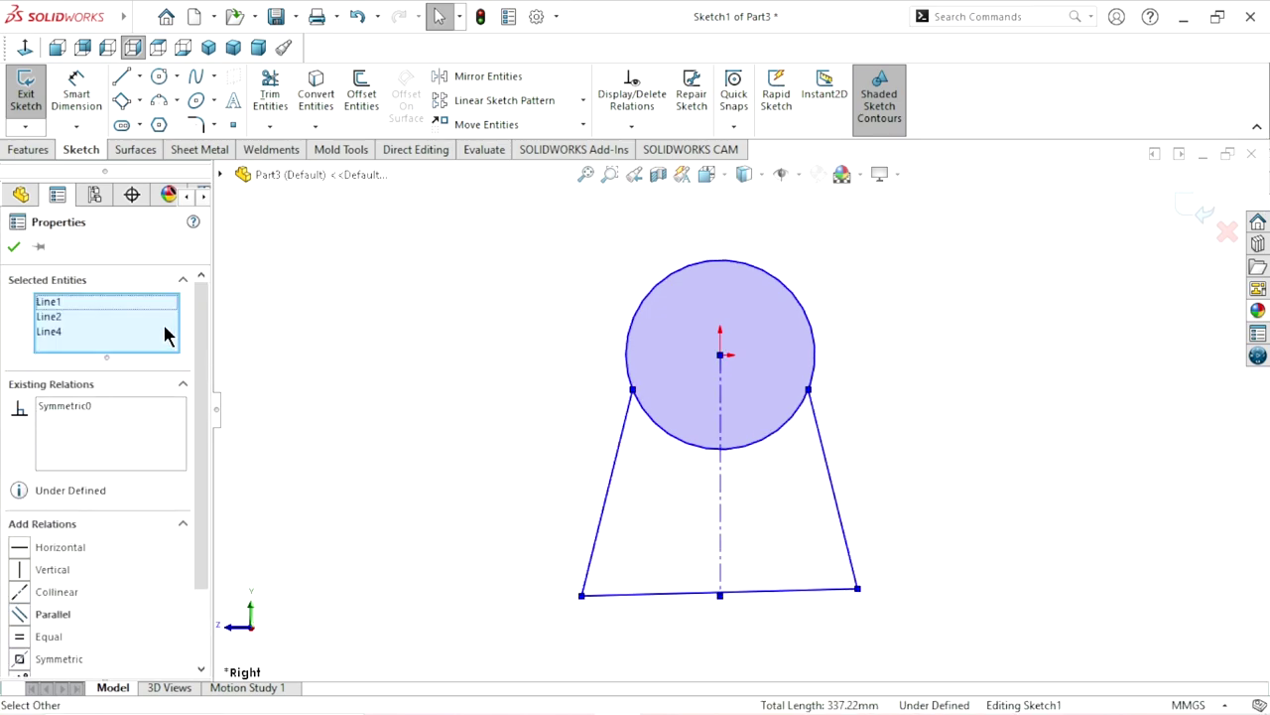
click(14, 247)
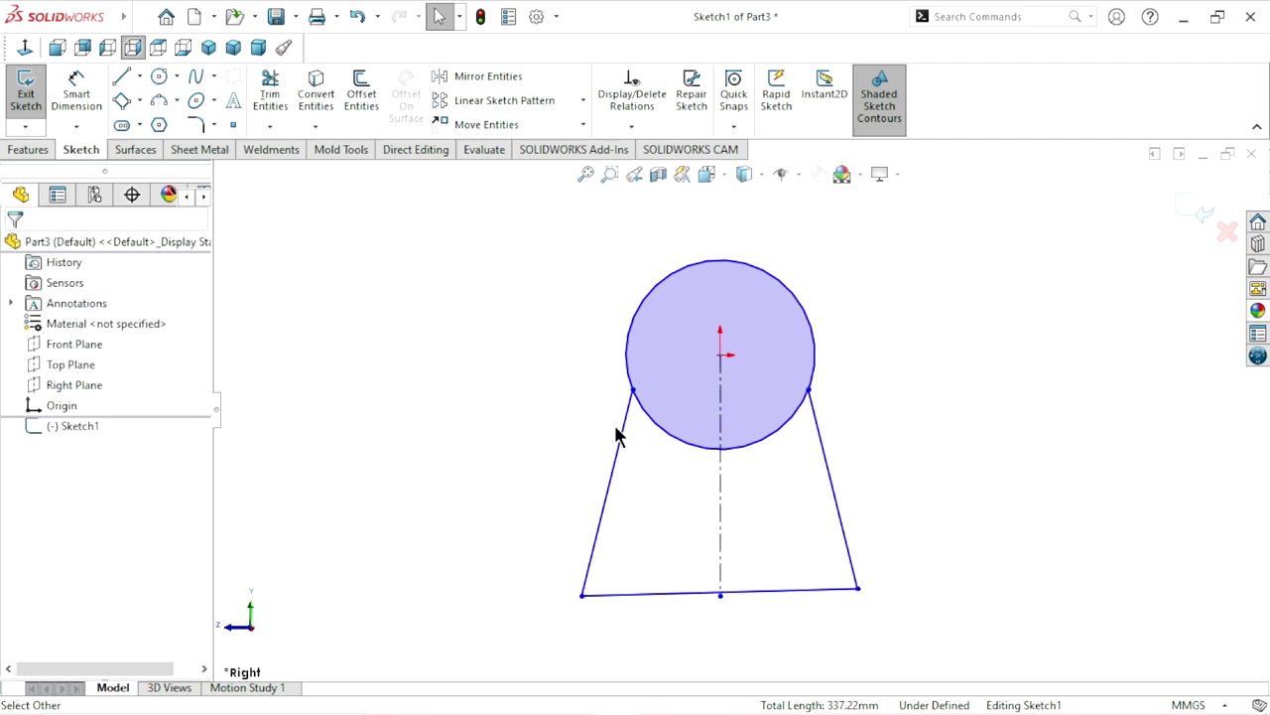
Make the left and right slanted lines each tangent to the circle
click(623, 459)
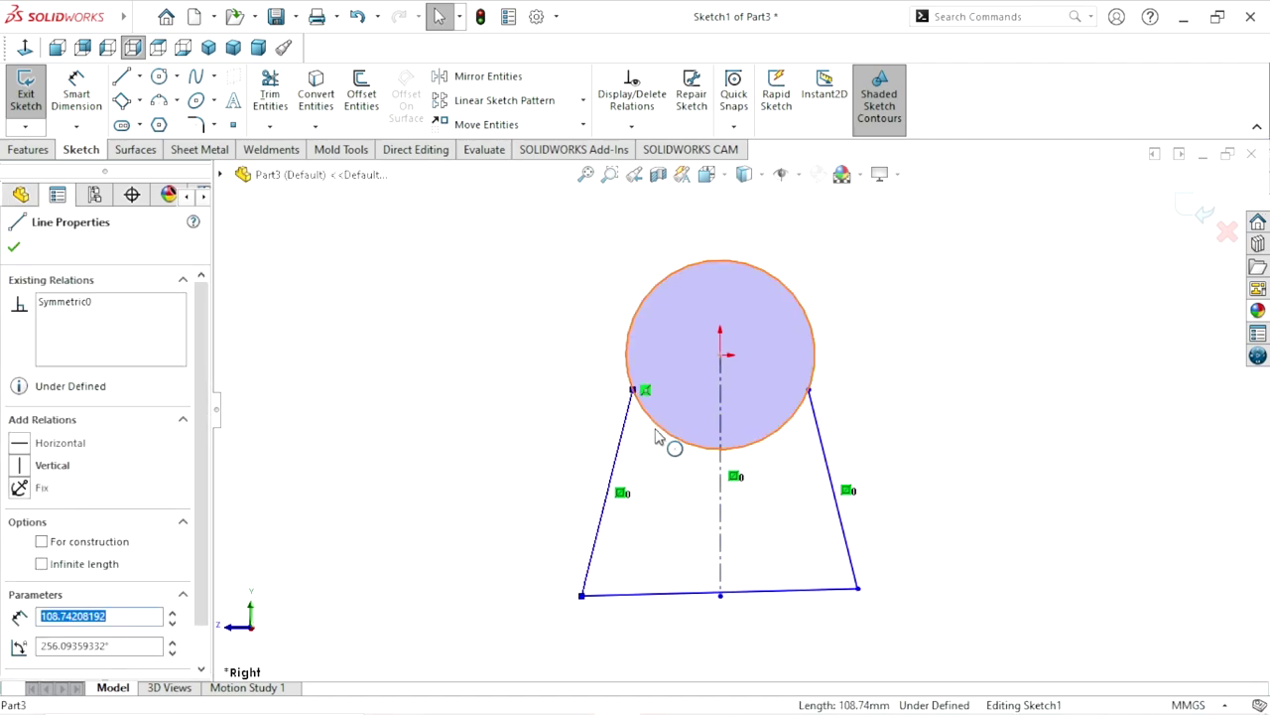
ctrl+click(657, 436)
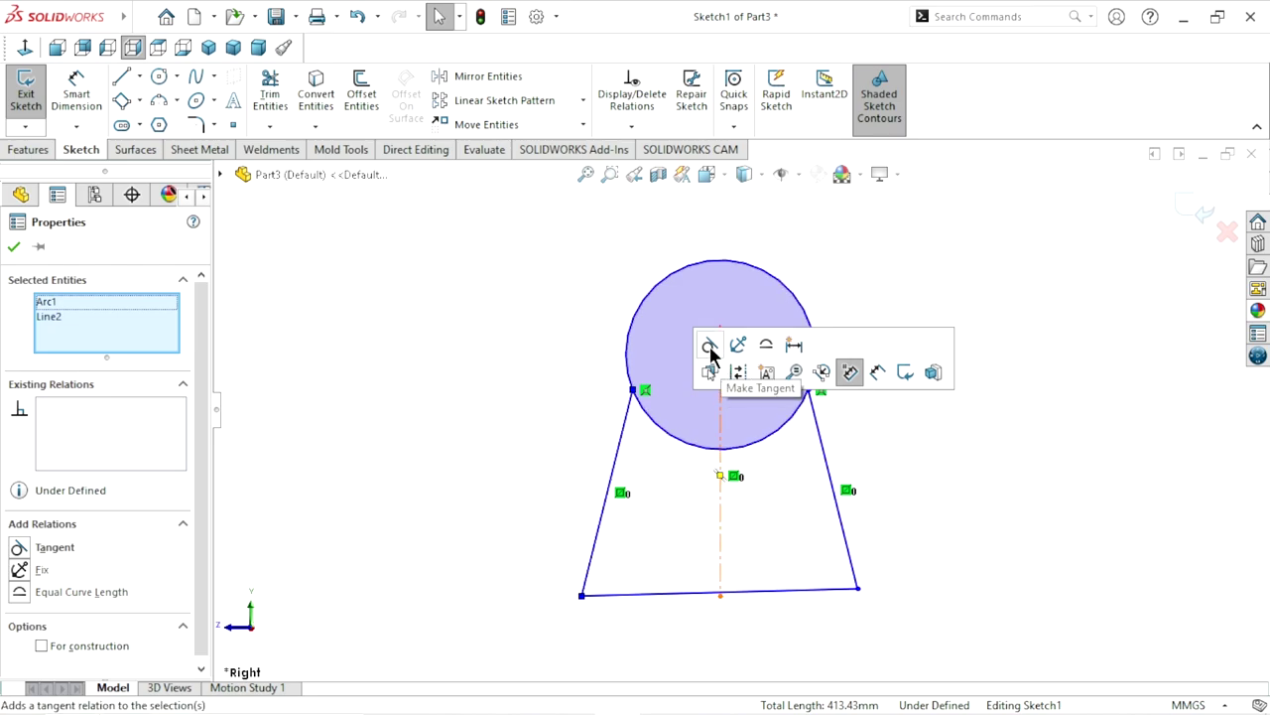
click(722, 348)
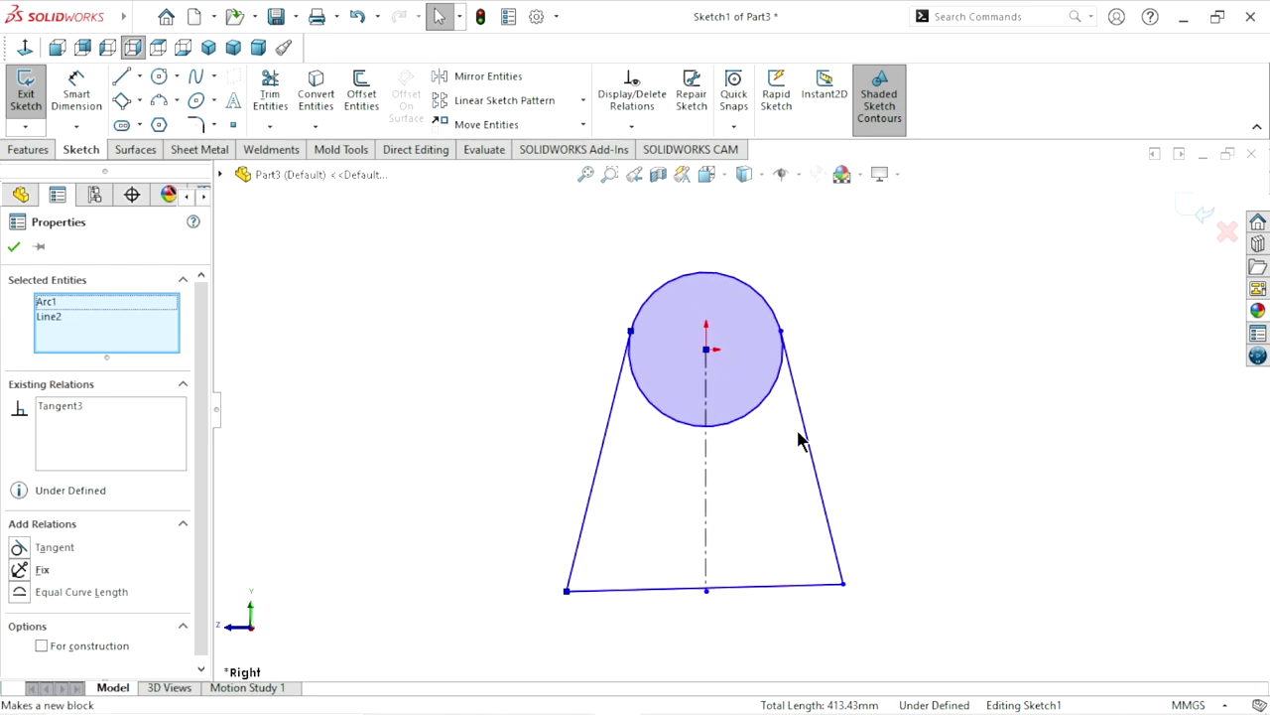
click(14, 247)
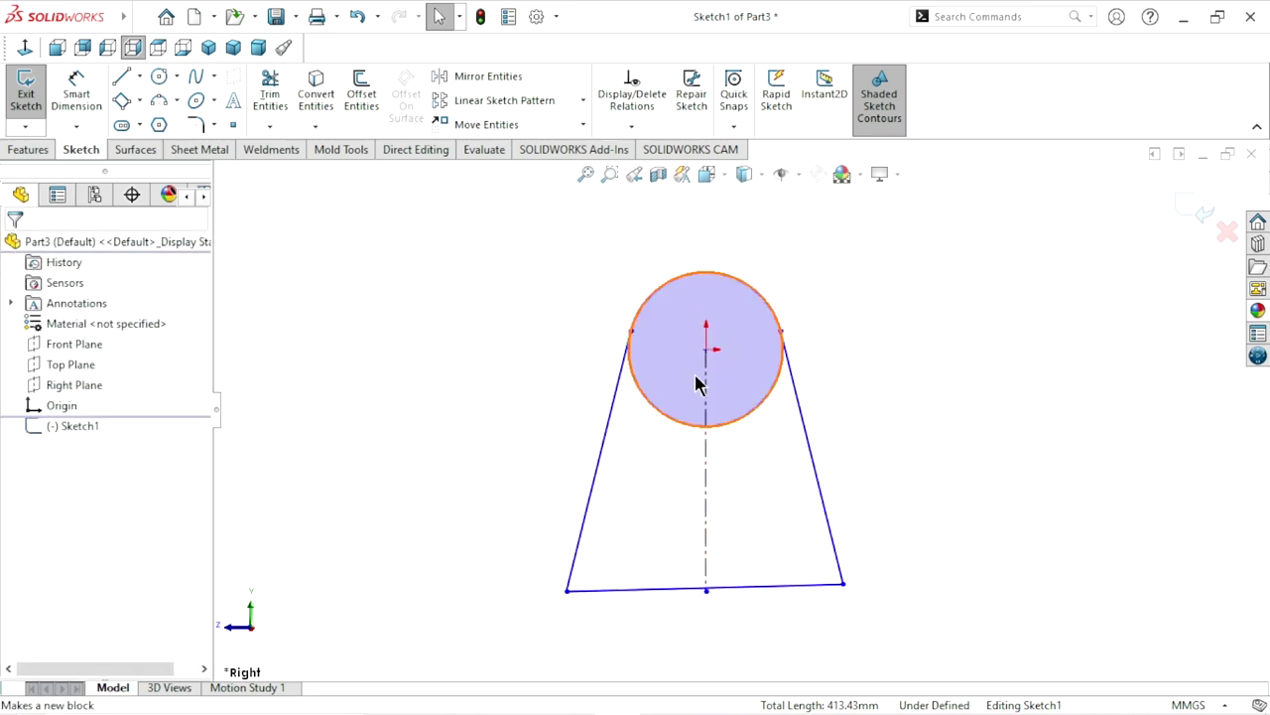
click(803, 418)
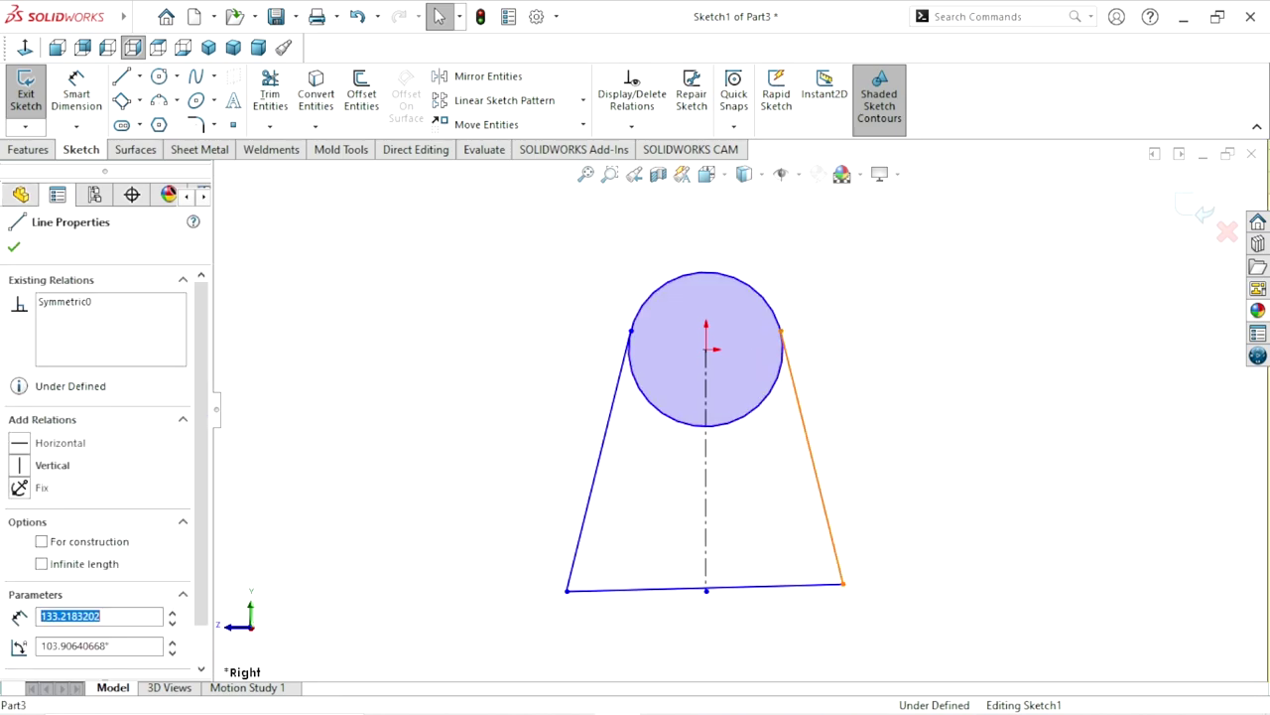
ctrl+click(779, 401)
click(820, 312)
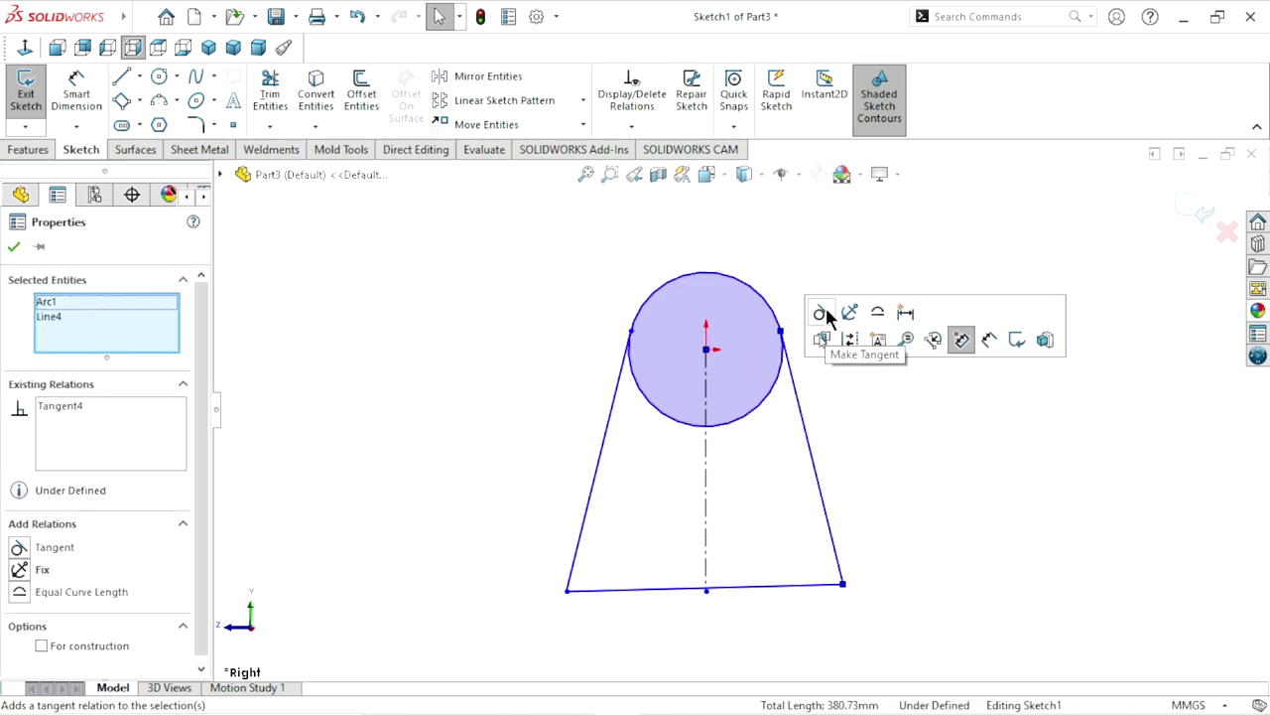
click(14, 247)
scroll(681, 611, up, 2)
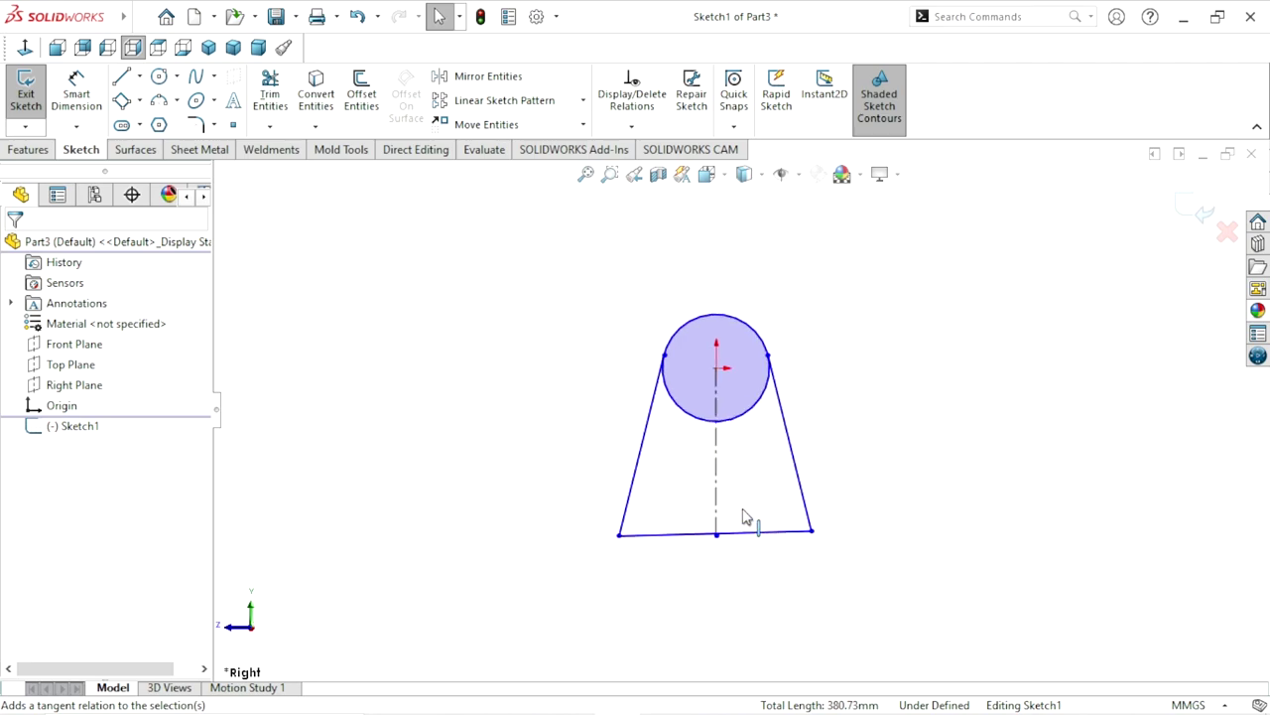
scroll(742, 519, down, 2)
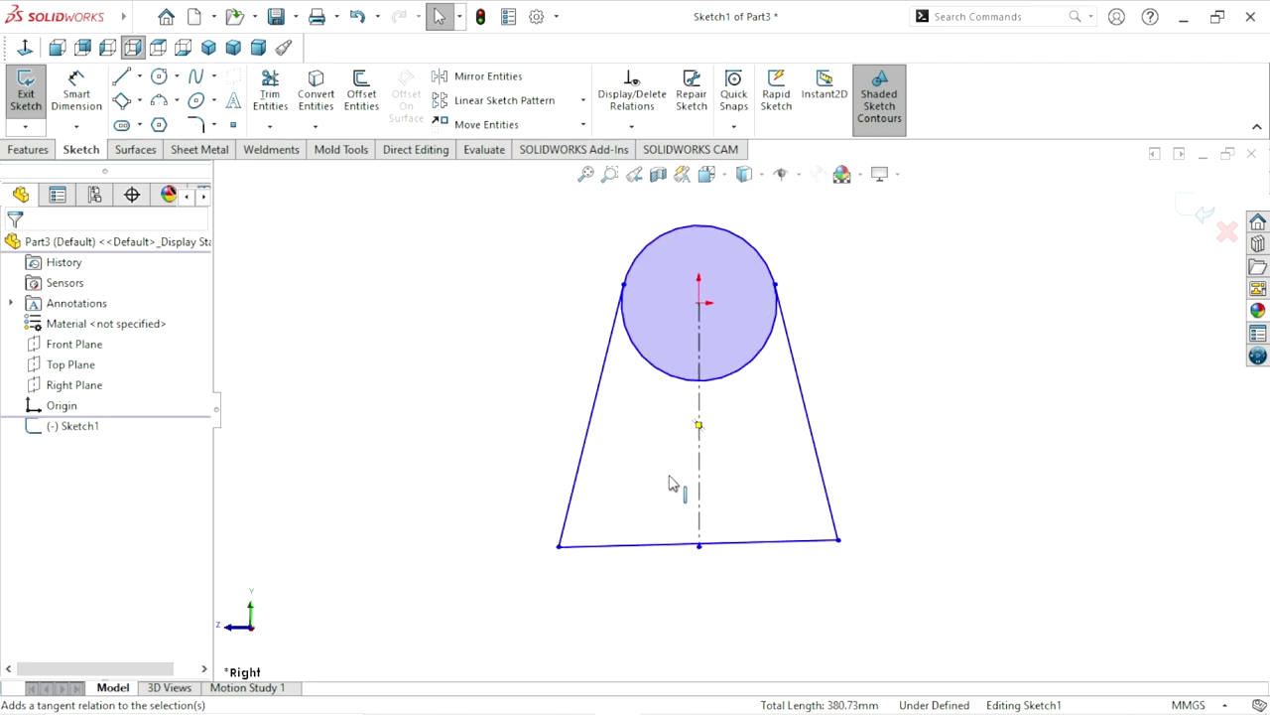
Dimension the angle between the tapered sides as 45° and the centerline length as 100 mm
click(64, 92)
click(573, 537)
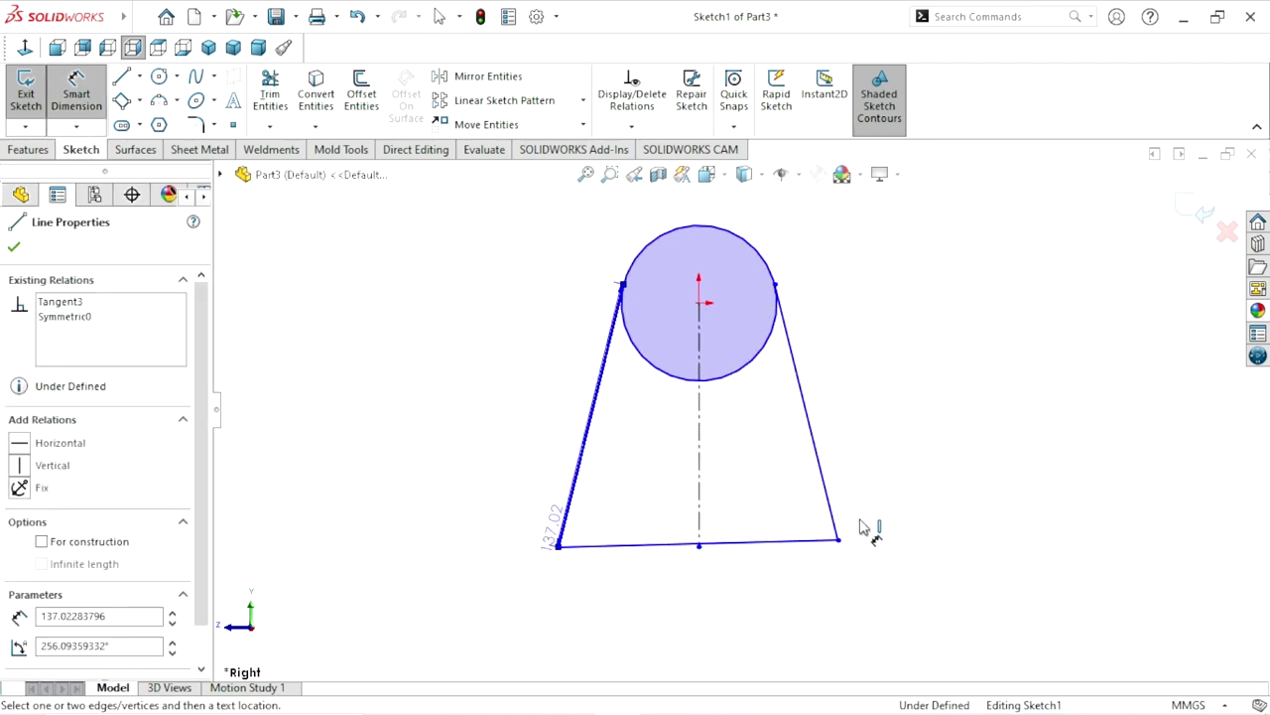
click(833, 518)
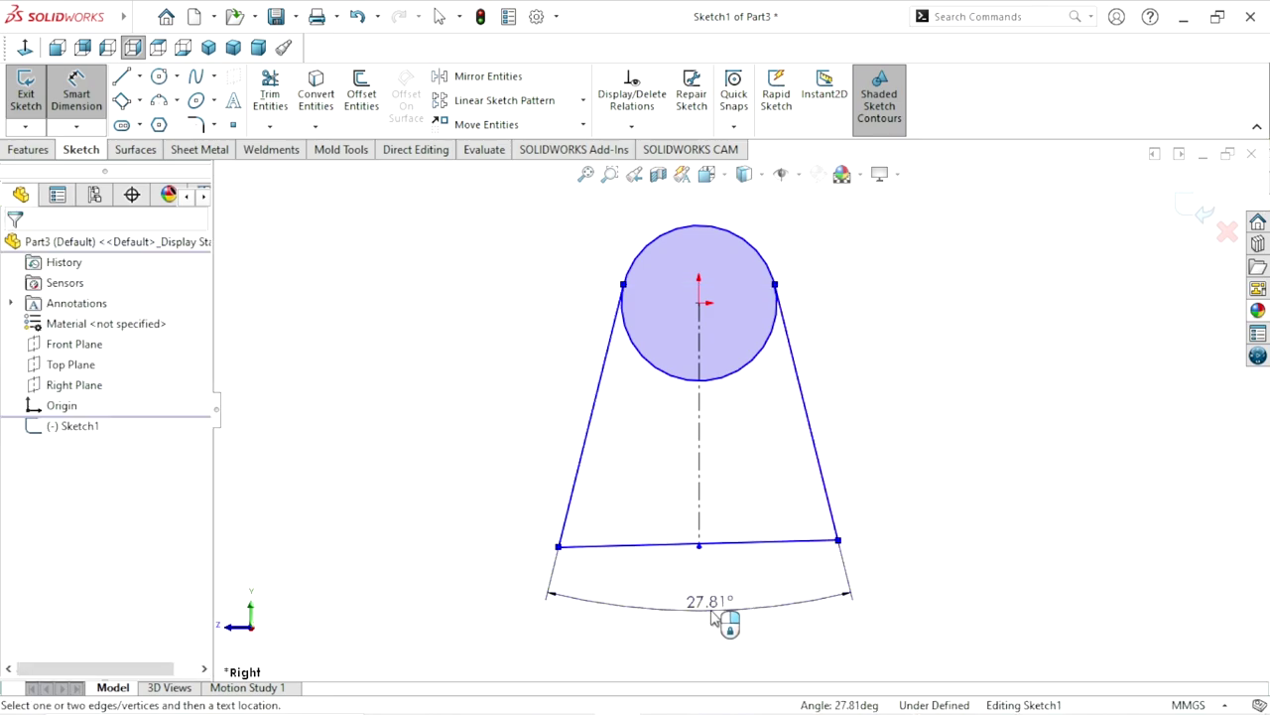
click(713, 616)
text(45)
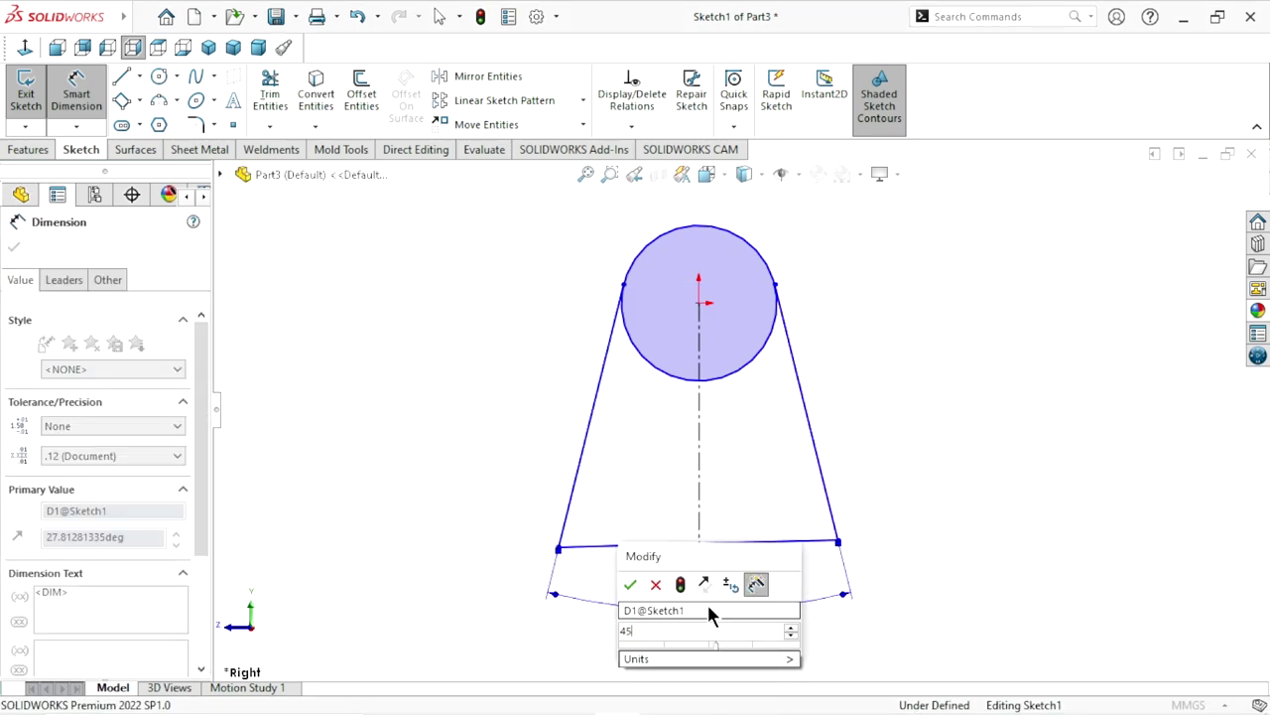
click(631, 584)
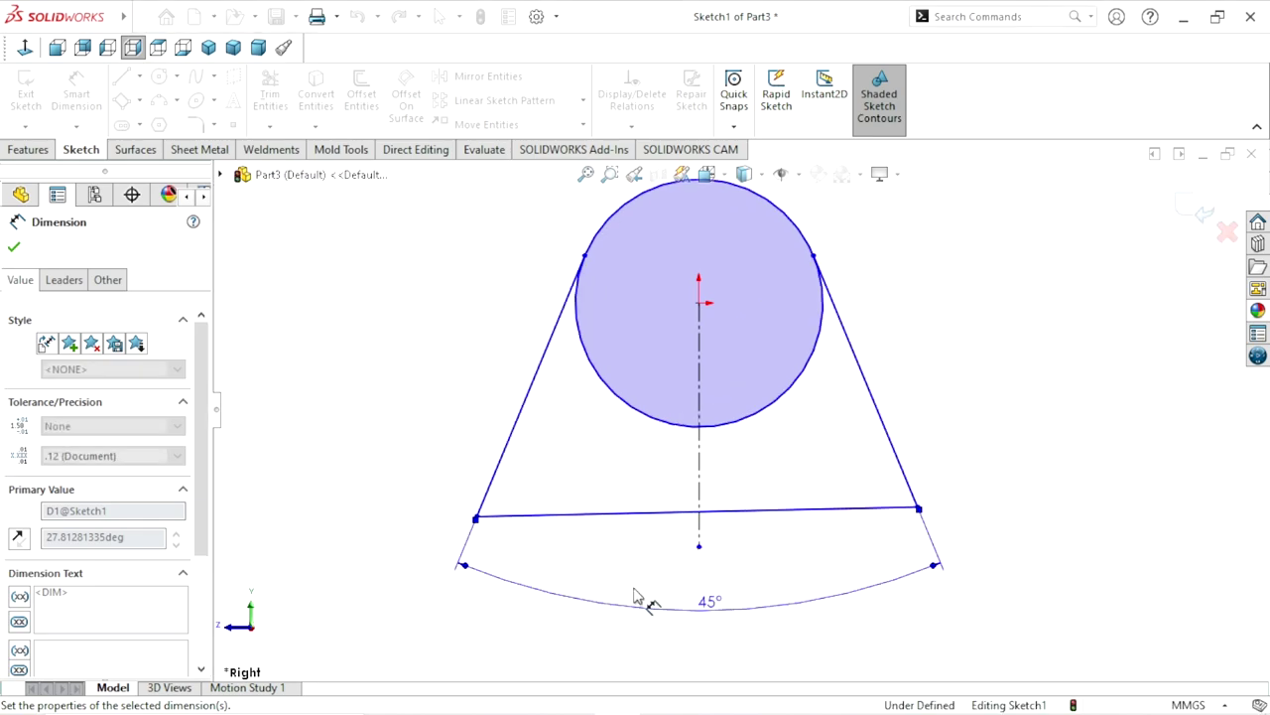
click(696, 482)
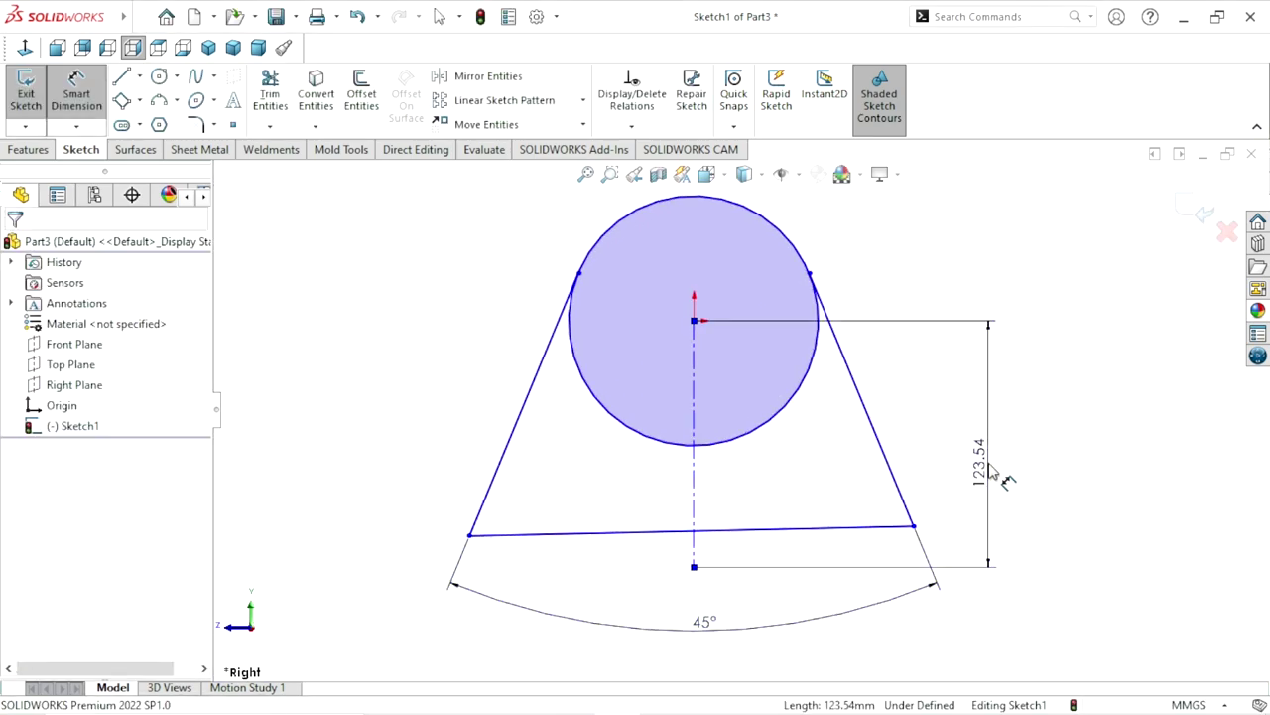
click(991, 473)
text(100)
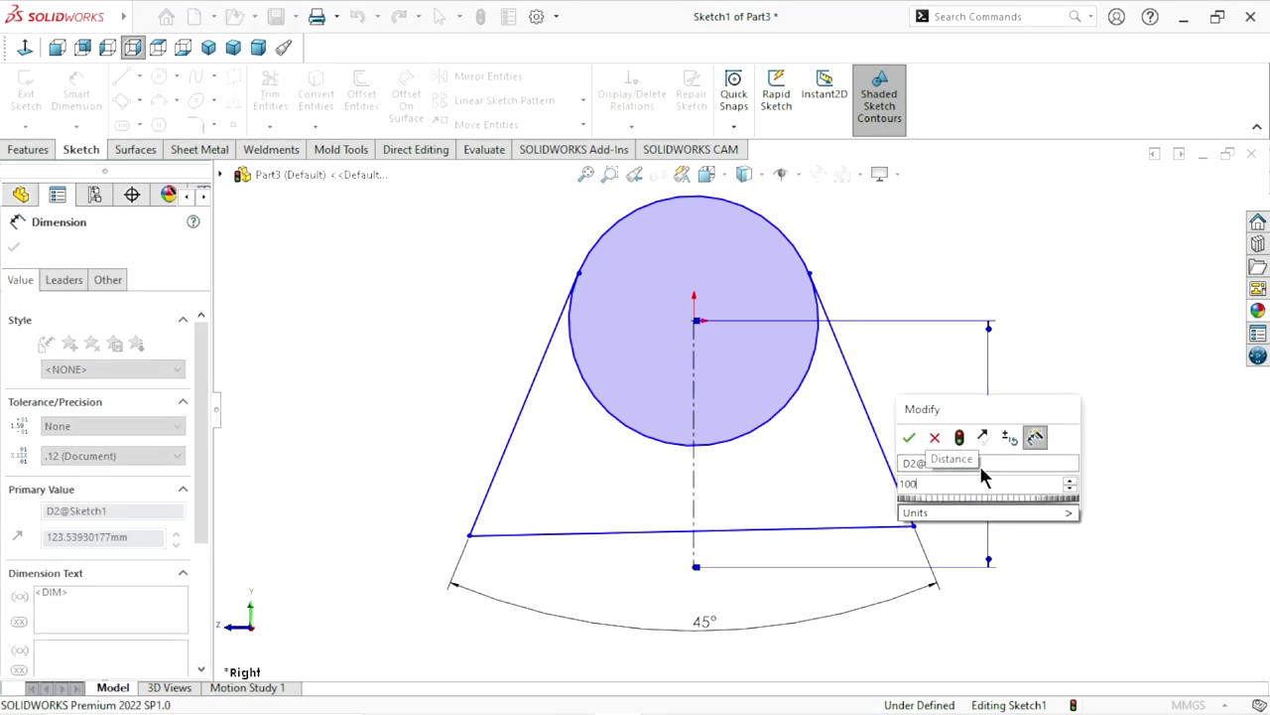
key(Return)
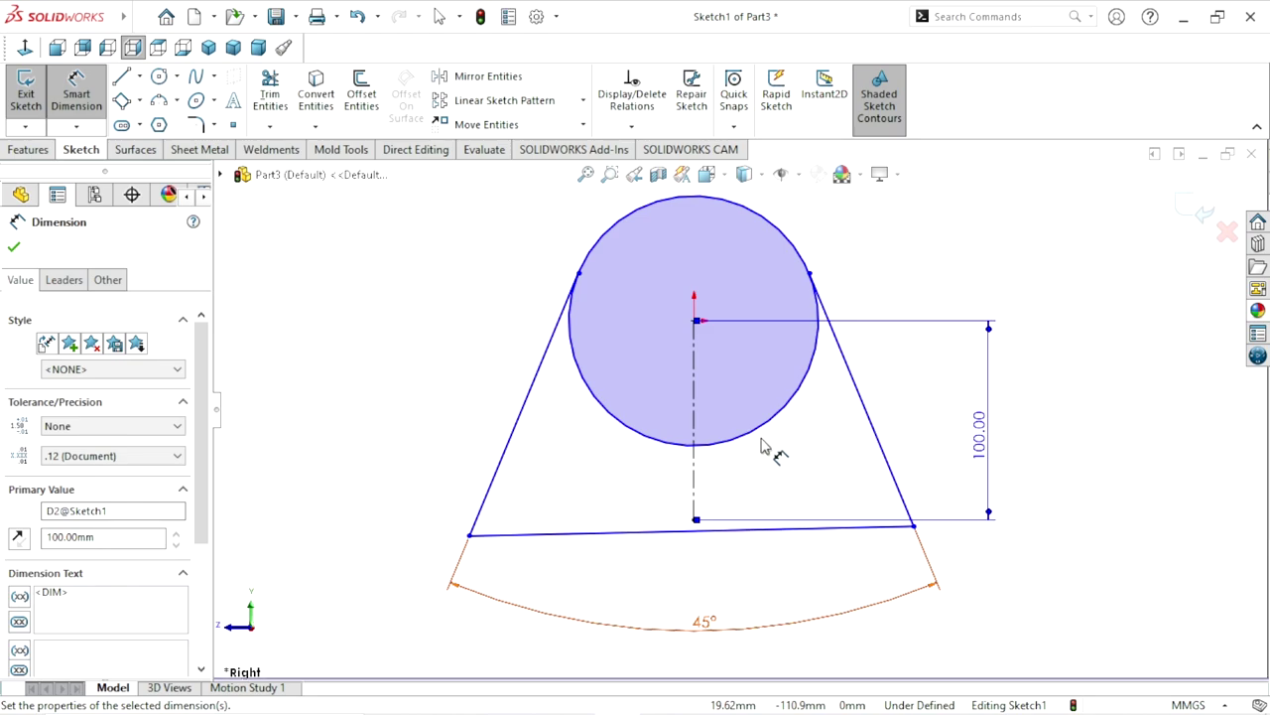
scroll(762, 446, down, 2)
Make the centerline's lower endpoint coincident with the bottom line
click(14, 250)
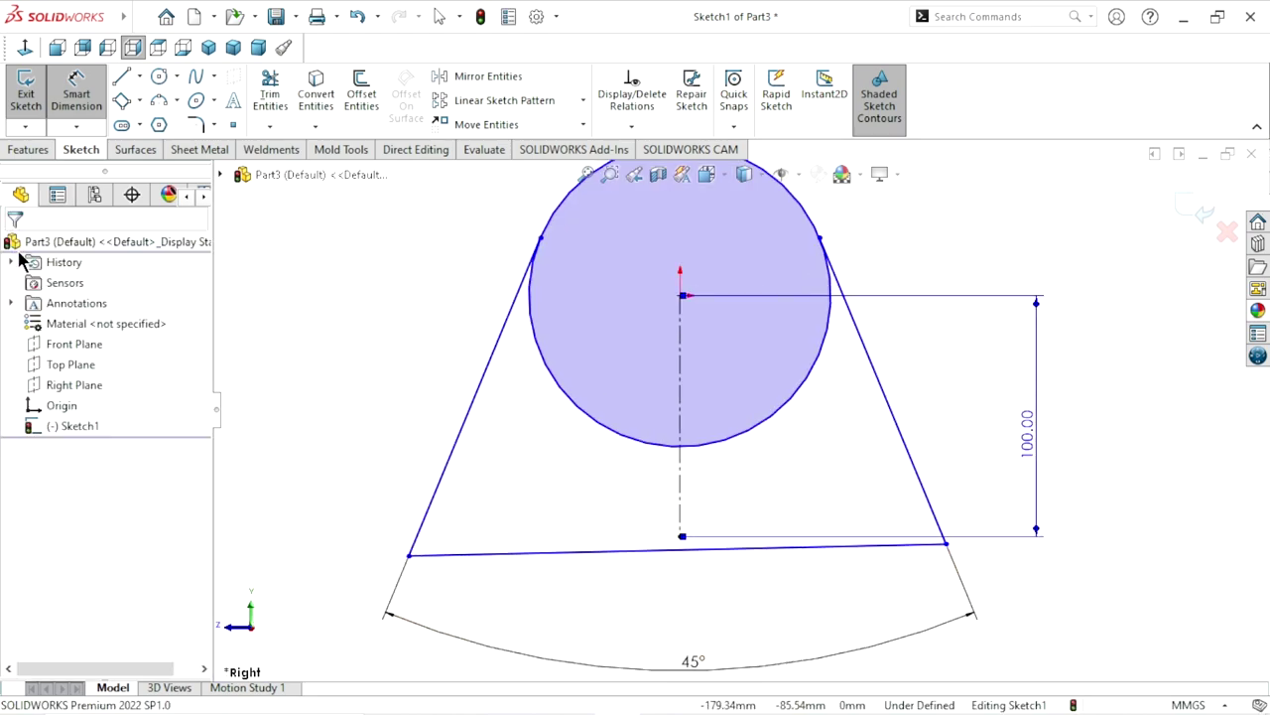
click(680, 538)
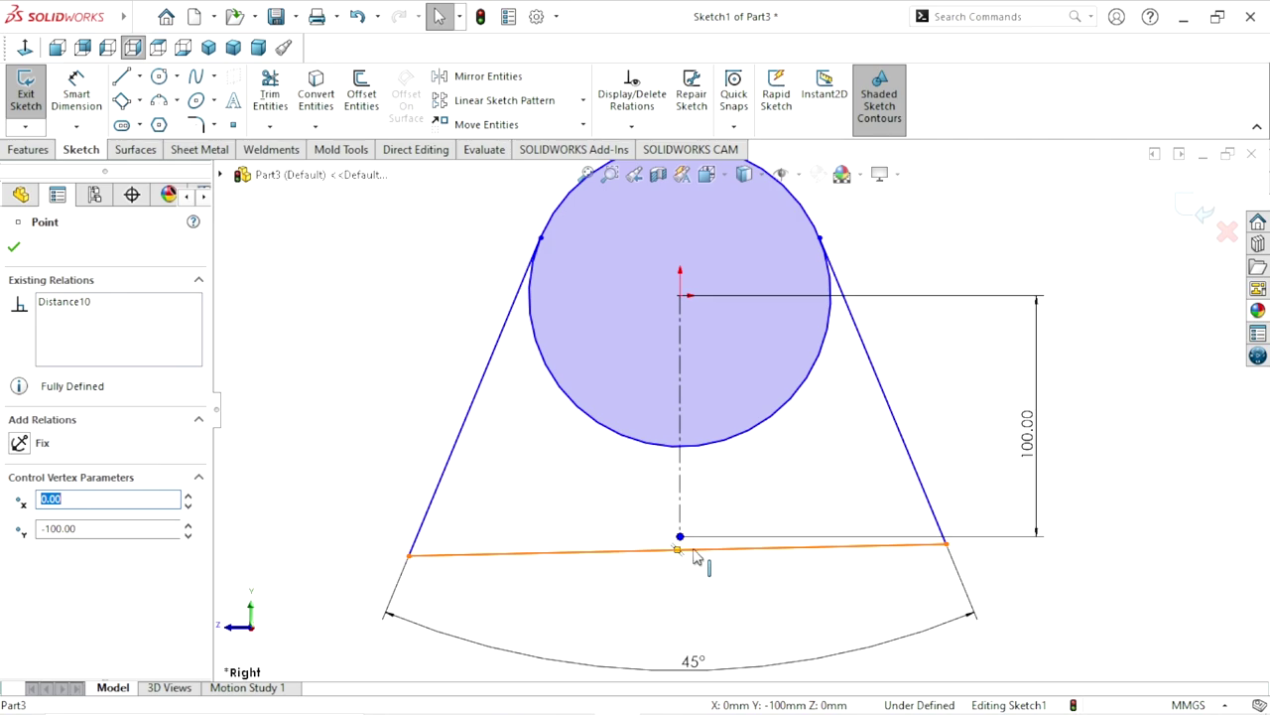
ctrl+click(694, 554)
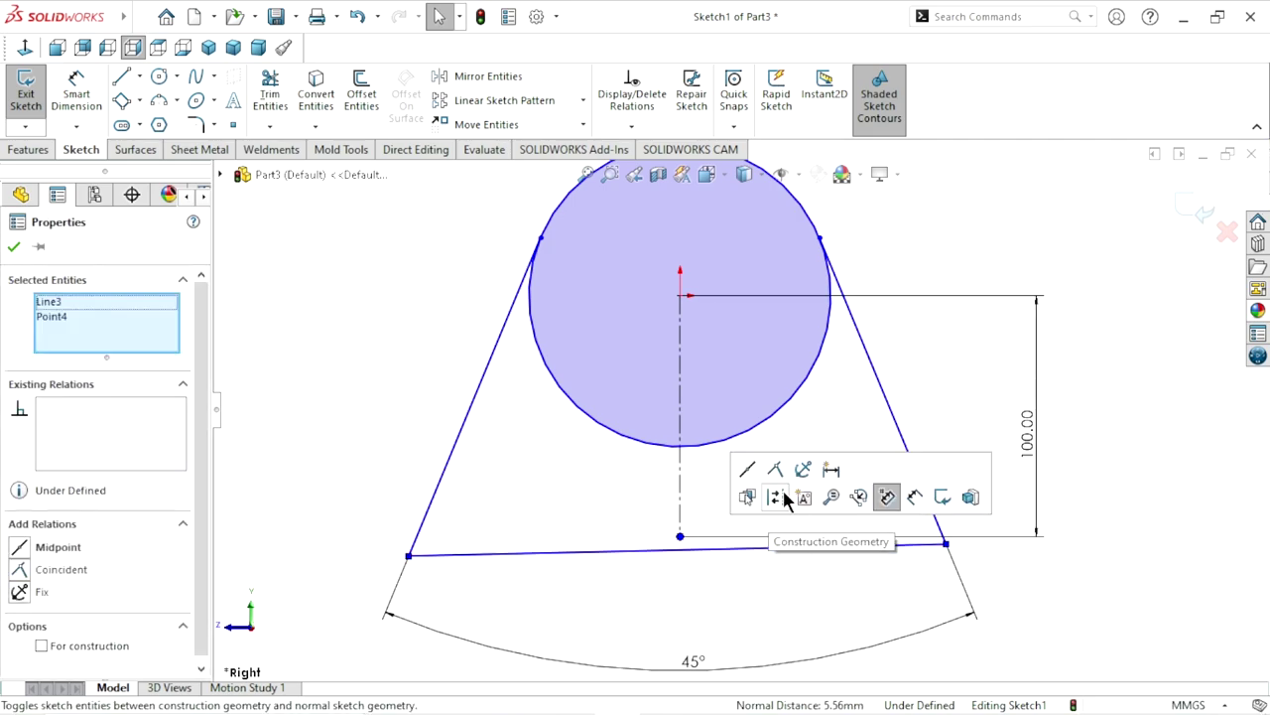
click(775, 470)
scroll(635, 575, up, 3)
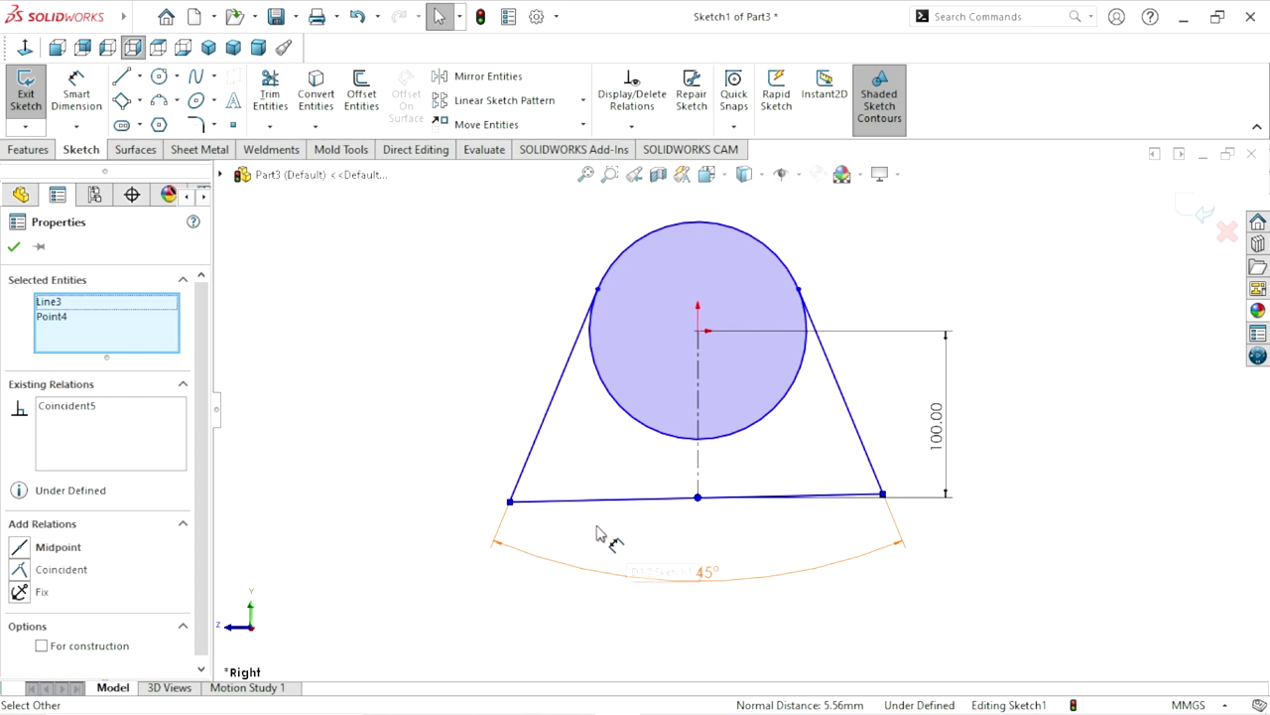
click(14, 248)
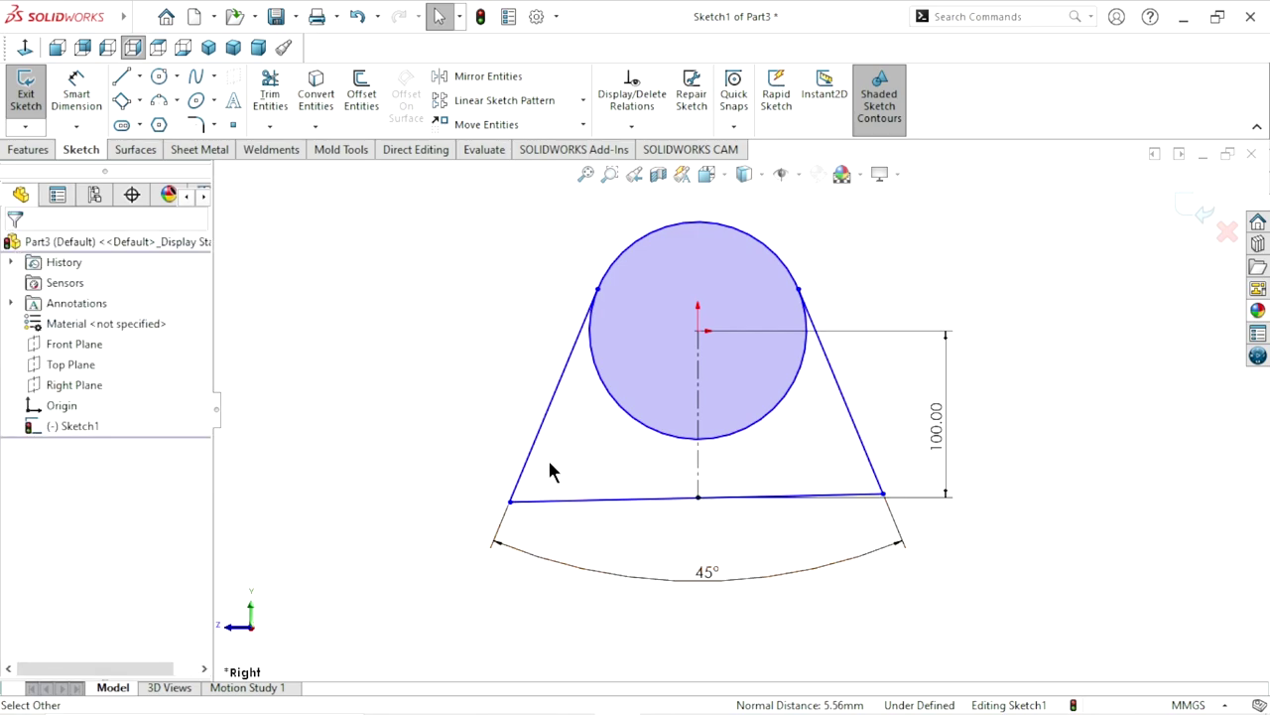
Make the bottom line horizontal
click(607, 500)
click(658, 415)
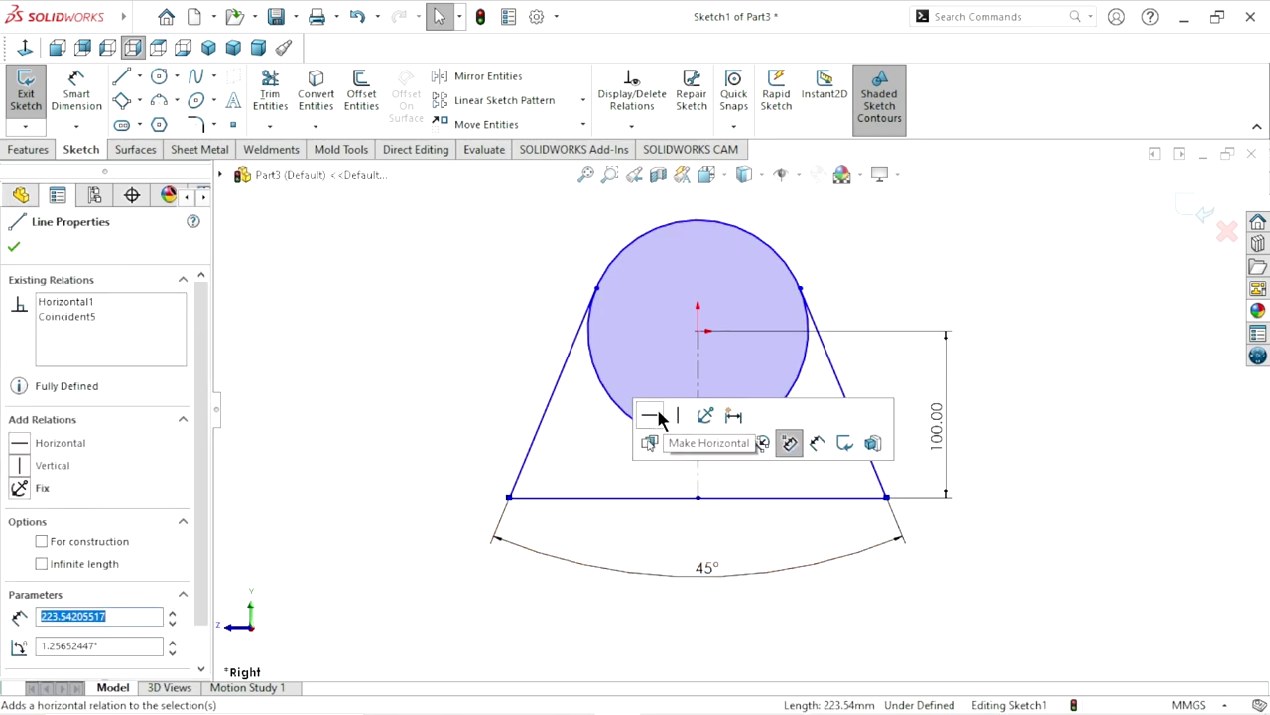
scroll(546, 555, up, 2)
scroll(832, 389, down, 2)
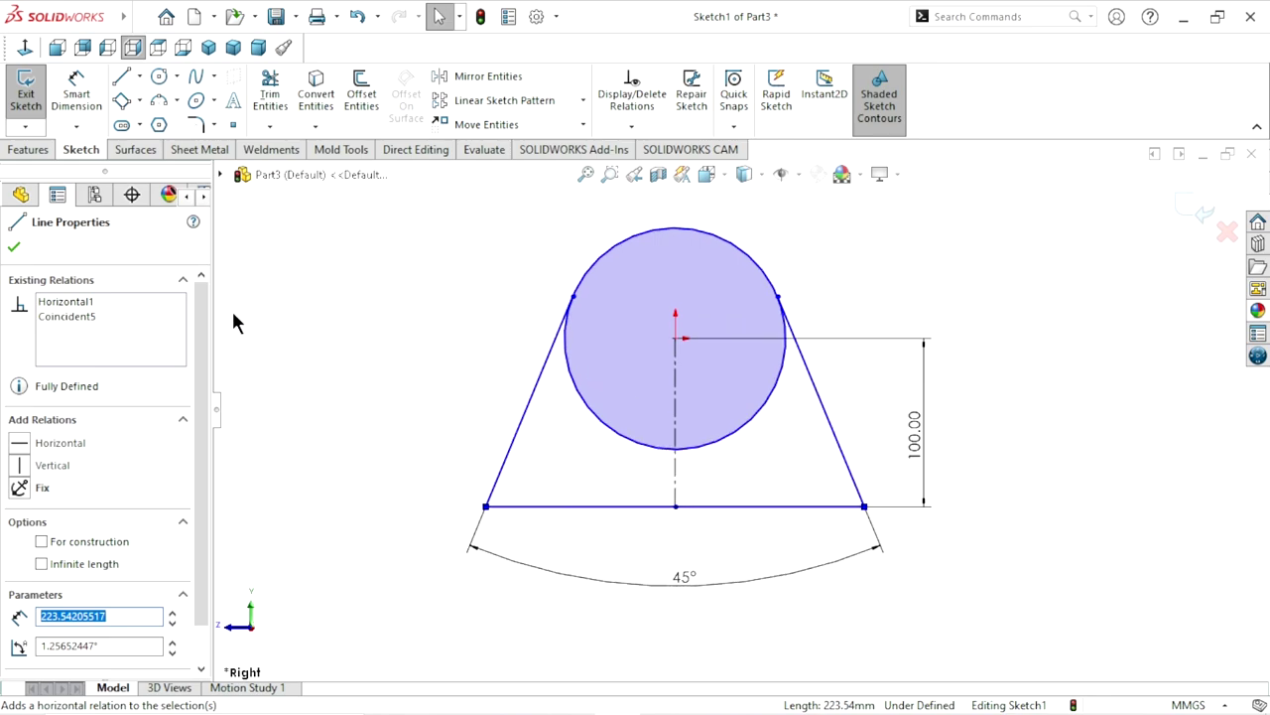
click(14, 247)
Dimension the circle to an 80 mm diameter and move the 45° label closer to the sketch
click(80, 96)
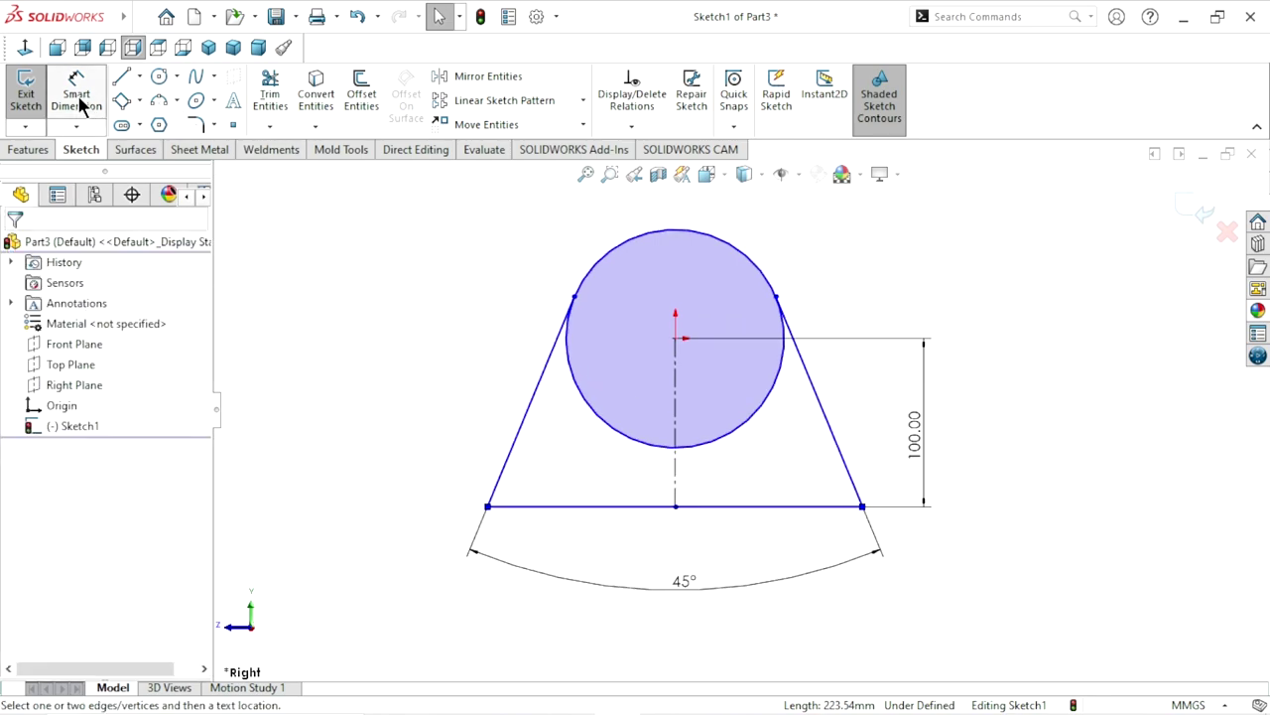
click(782, 276)
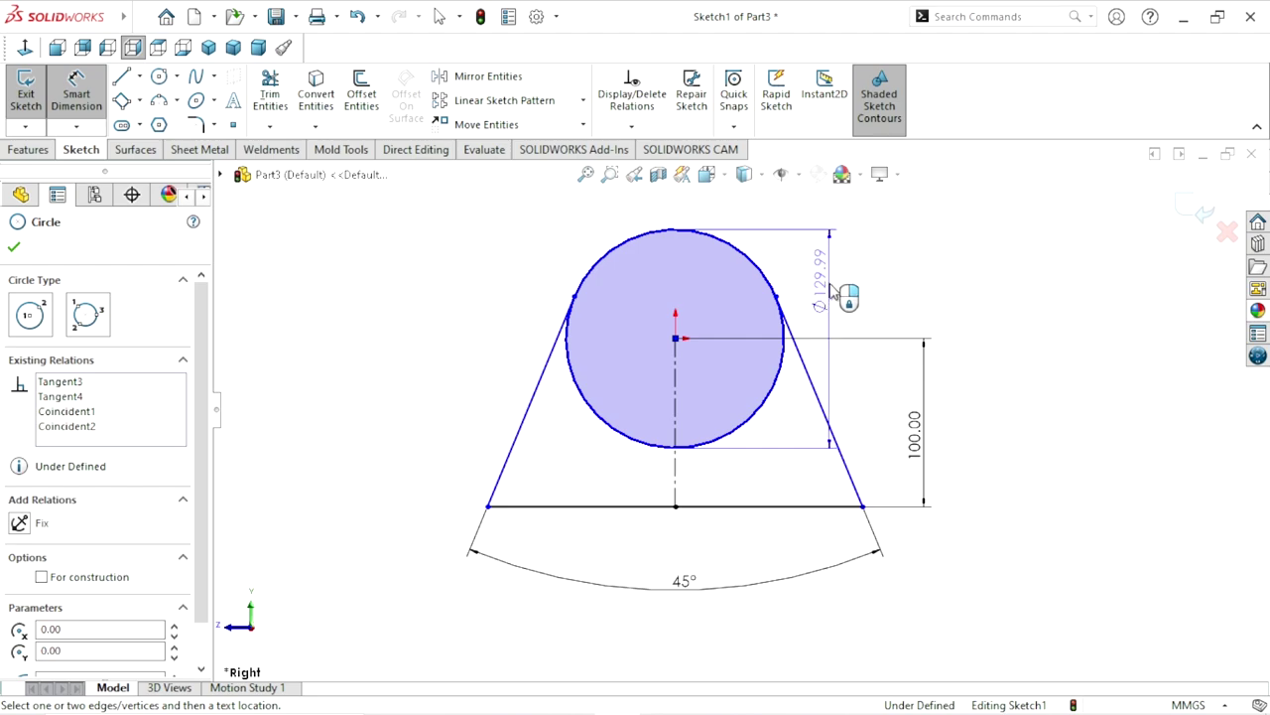
click(855, 303)
click(854, 300)
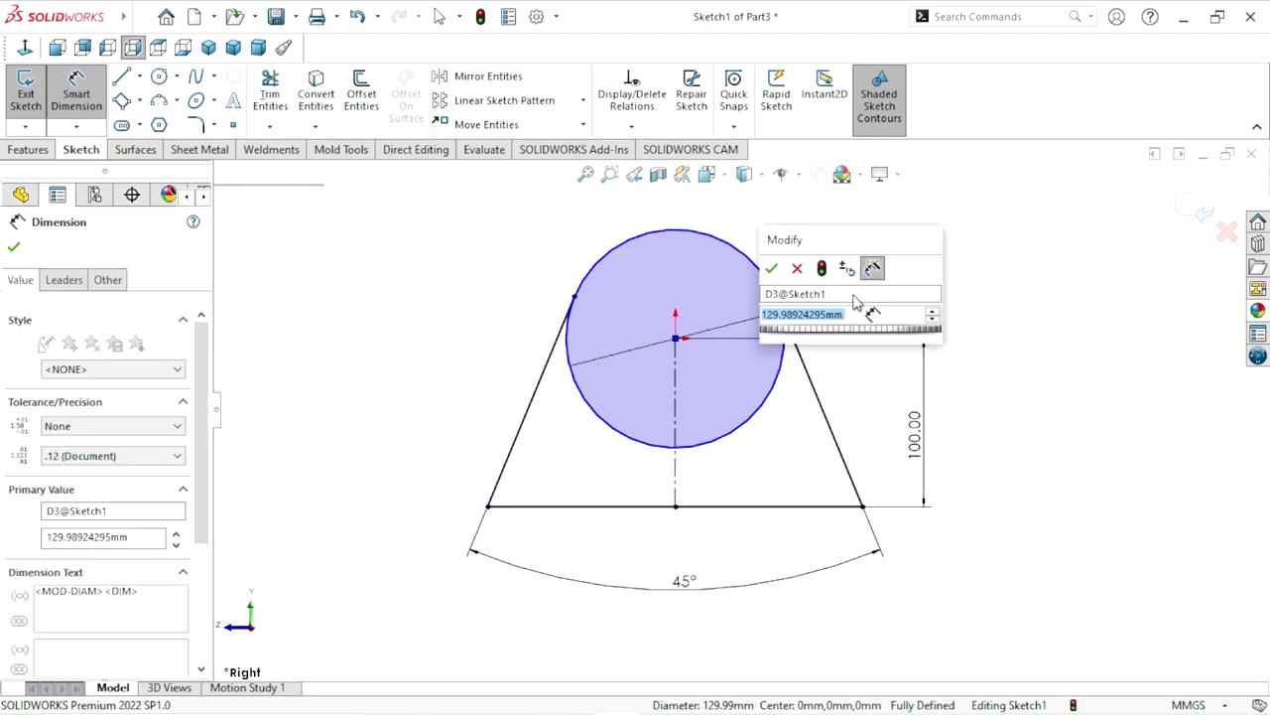
text(8)
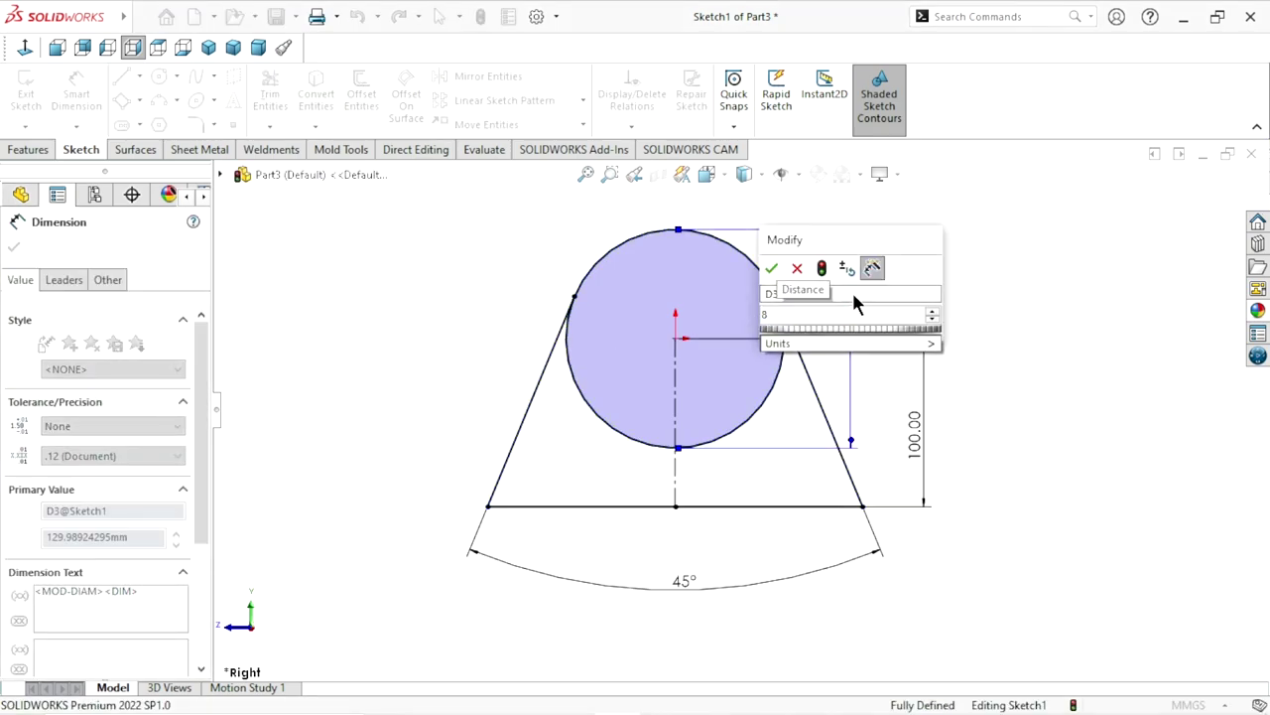
text(0)
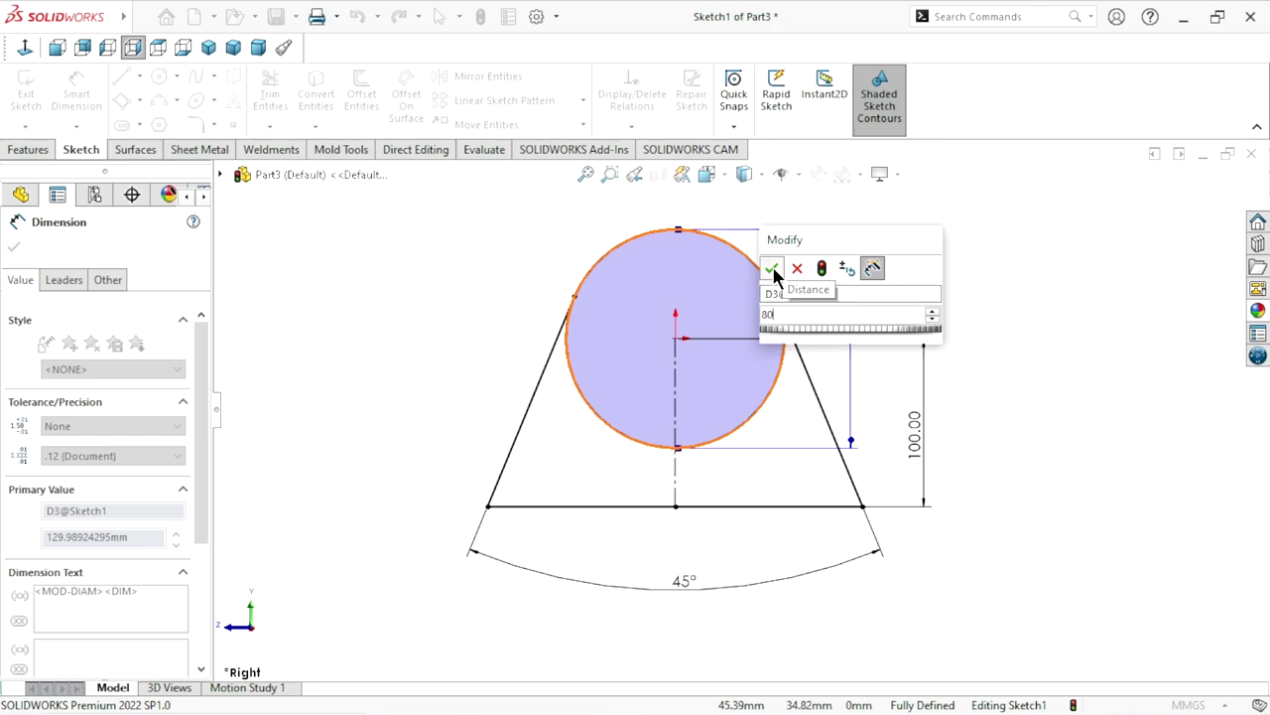
click(772, 268)
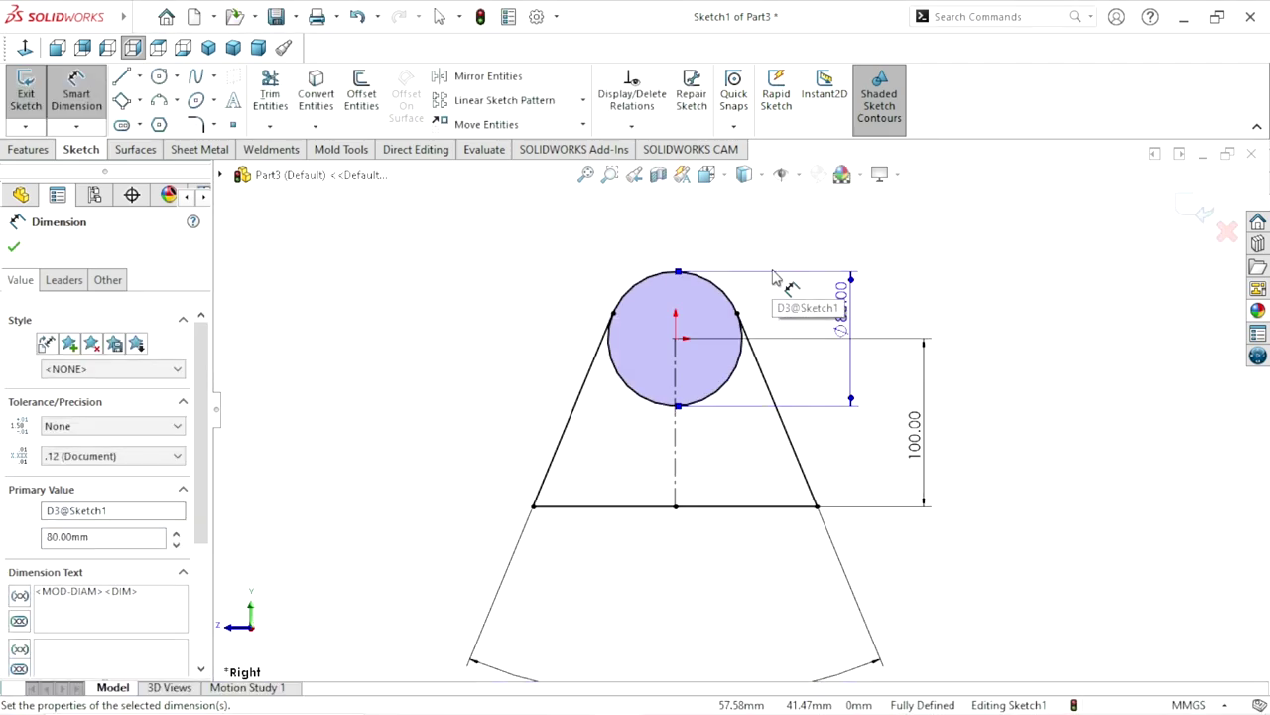
scroll(772, 327, up, 1)
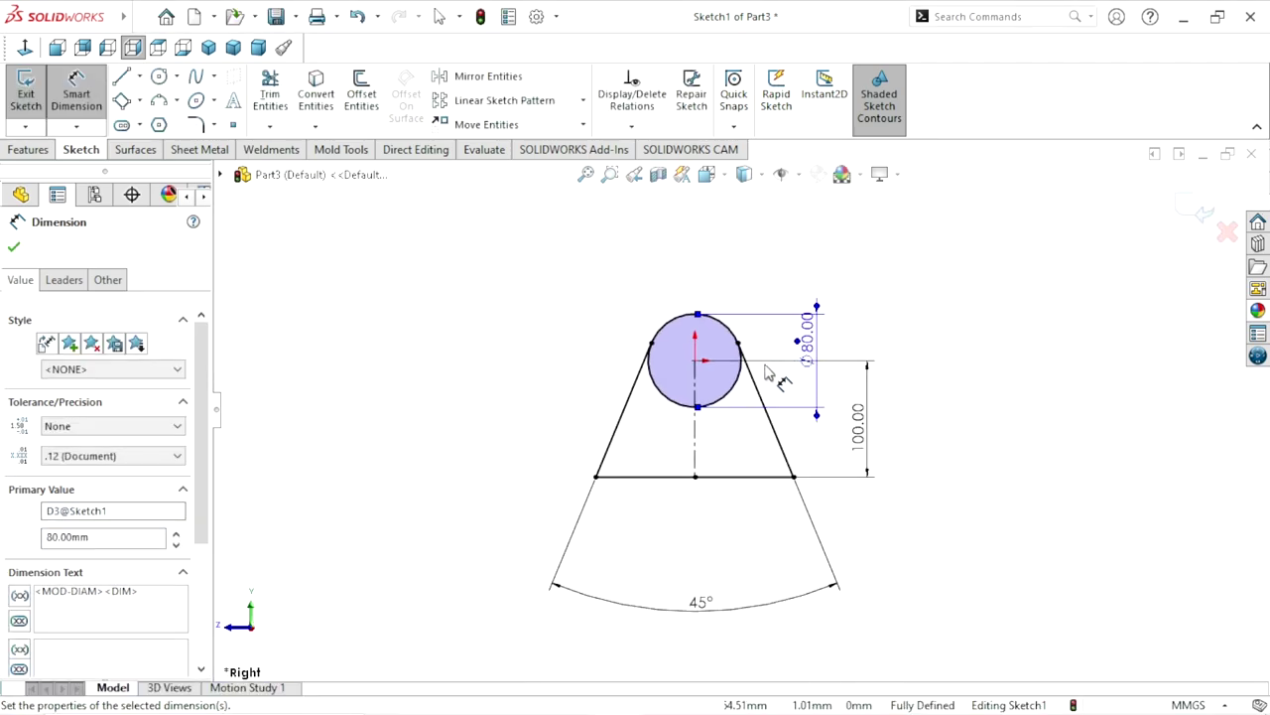
drag(701, 663, 687, 556)
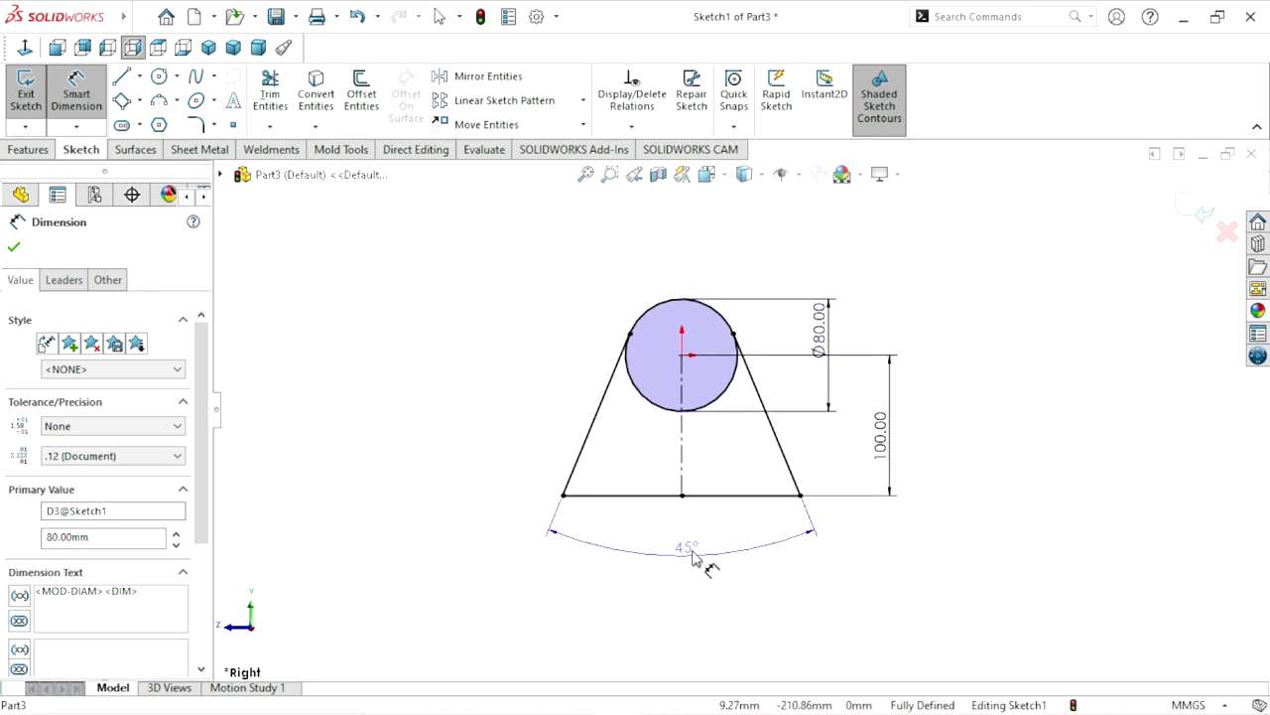
click(14, 250)
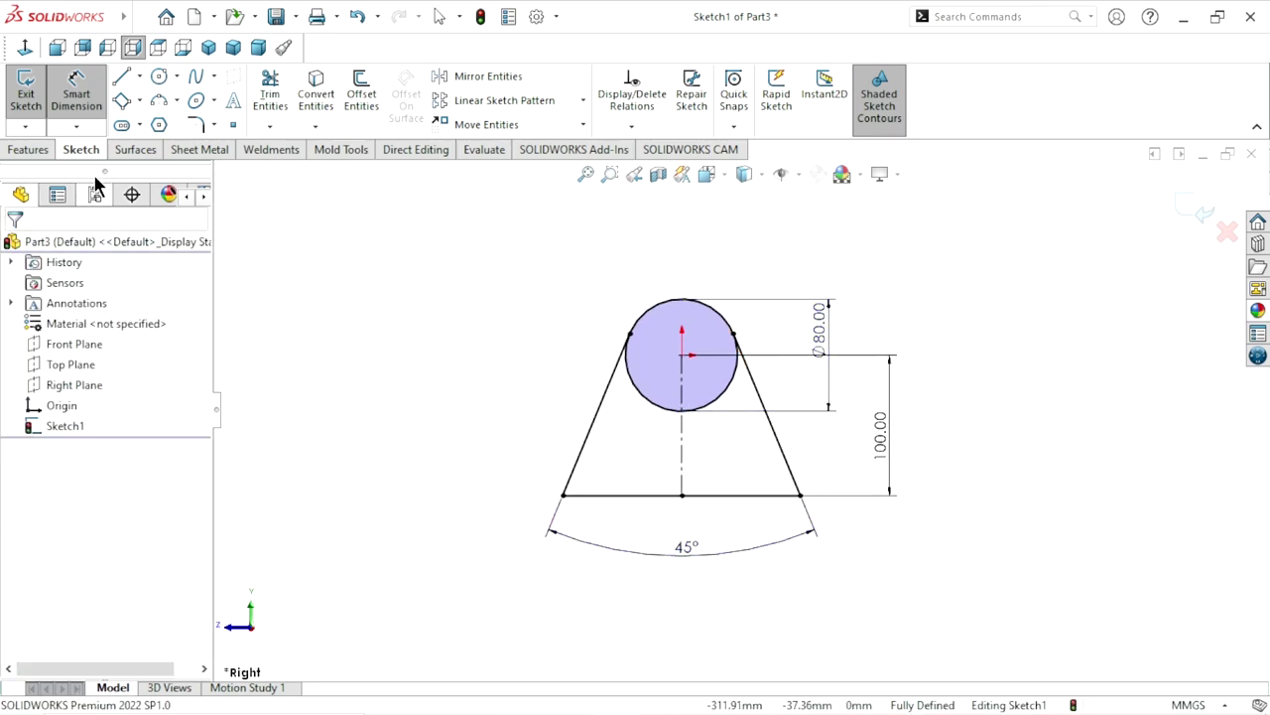
Trim away the circle's lower arc inside the tapered profile
click(283, 98)
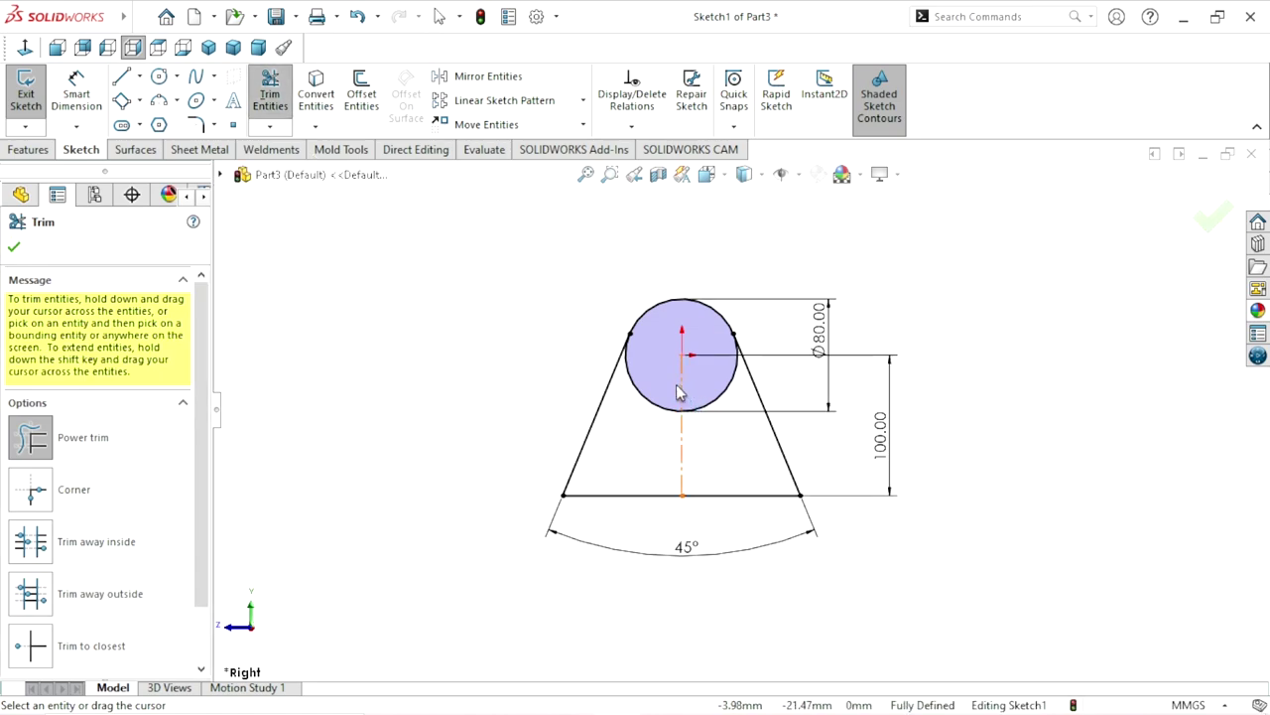
drag(670, 468, 652, 420)
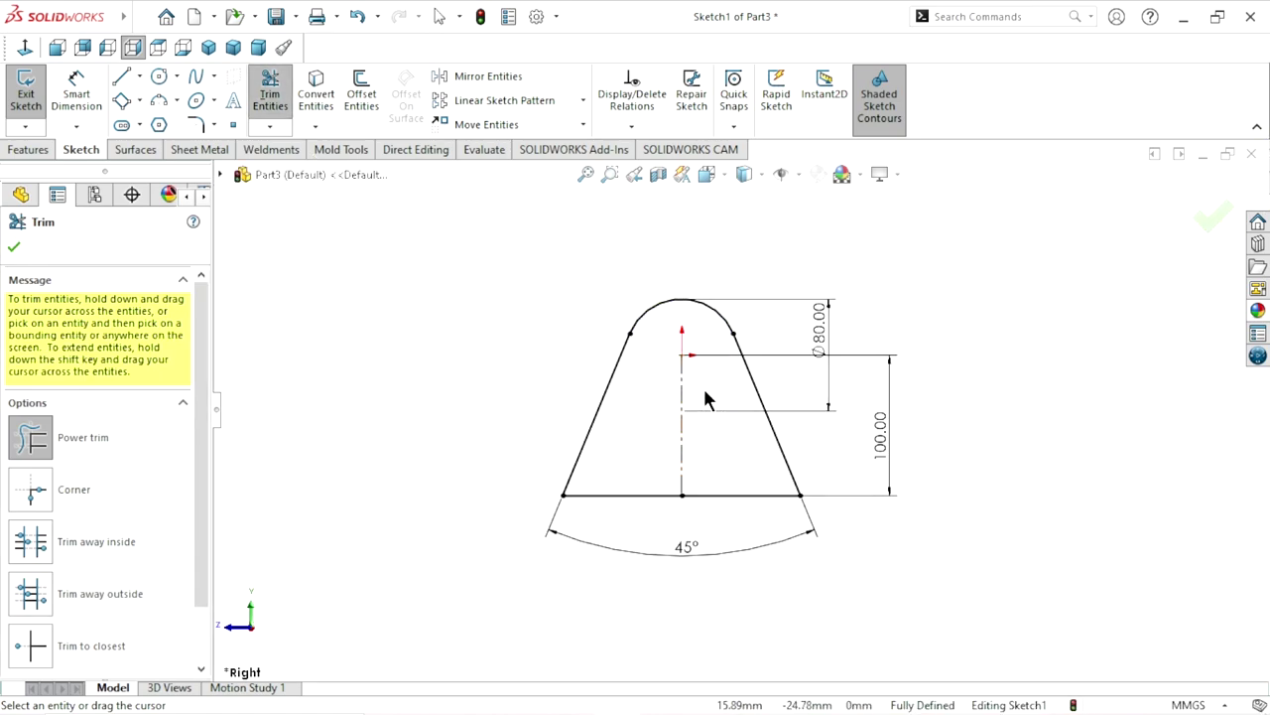
click(14, 249)
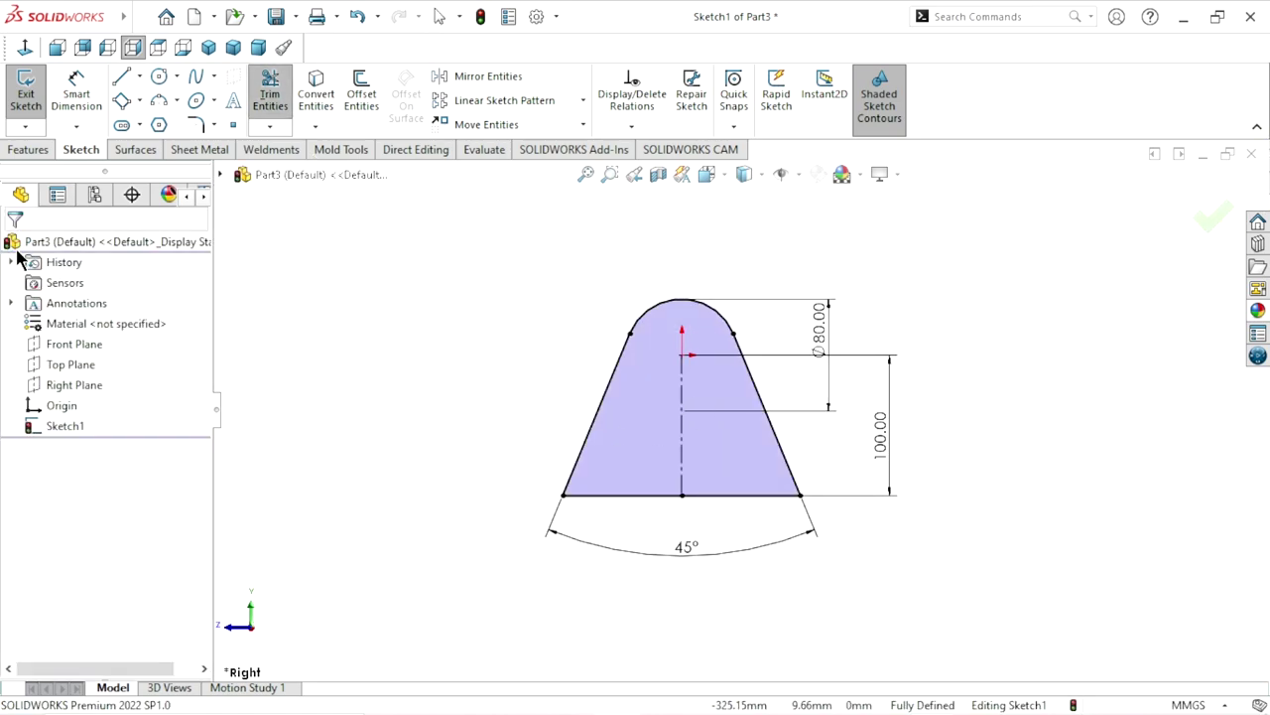
Extrude the profile 30 mm with Mid Plane direction, then rotate the view to inspect it
click(32, 154)
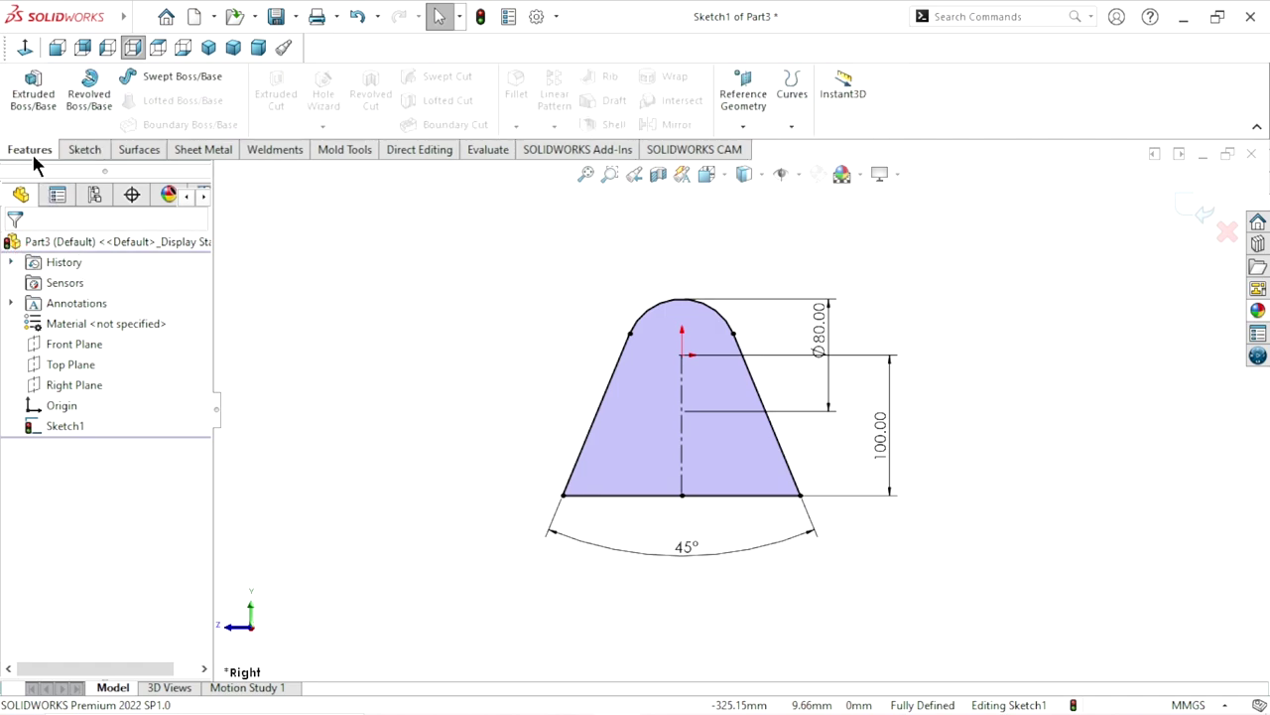
click(42, 107)
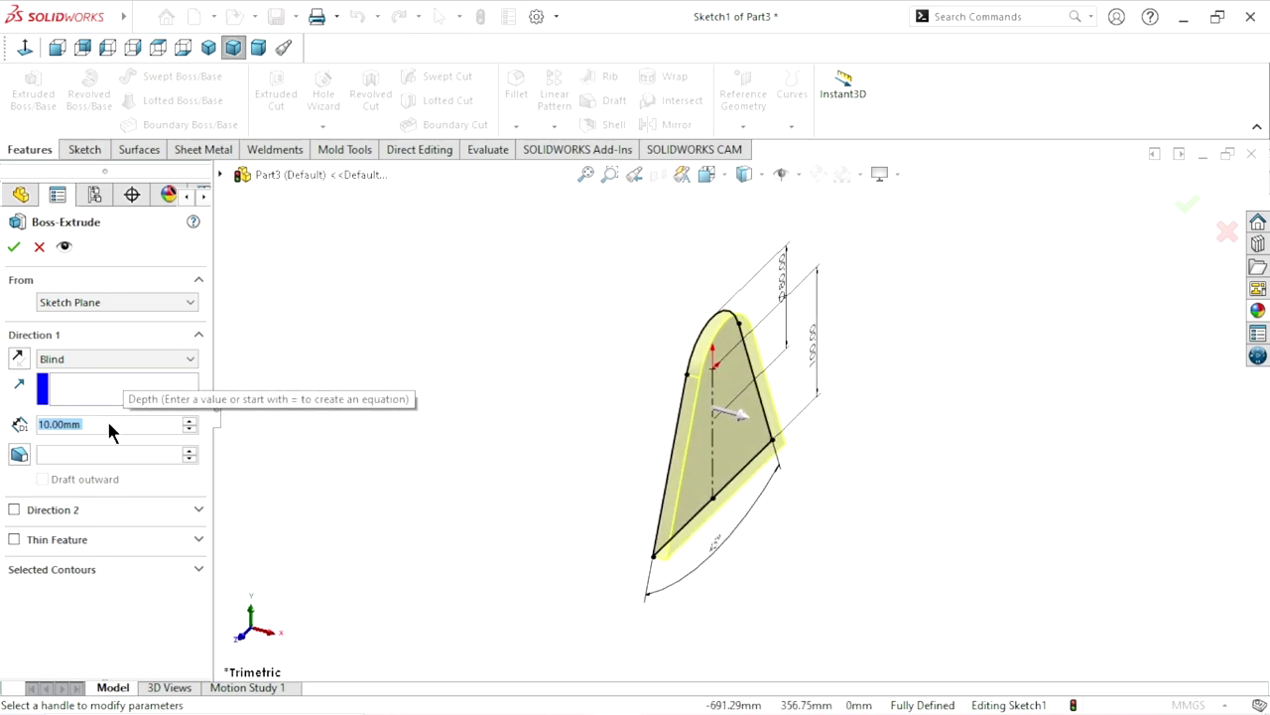
text(30)
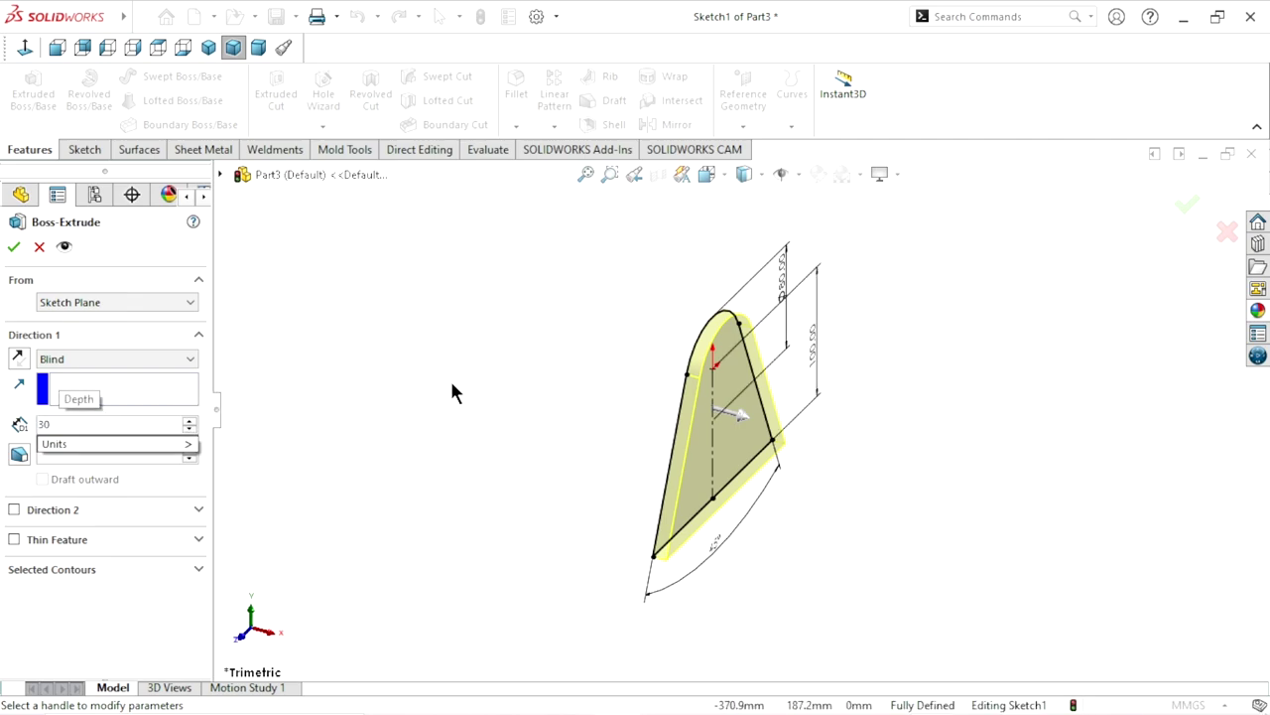
key(Return)
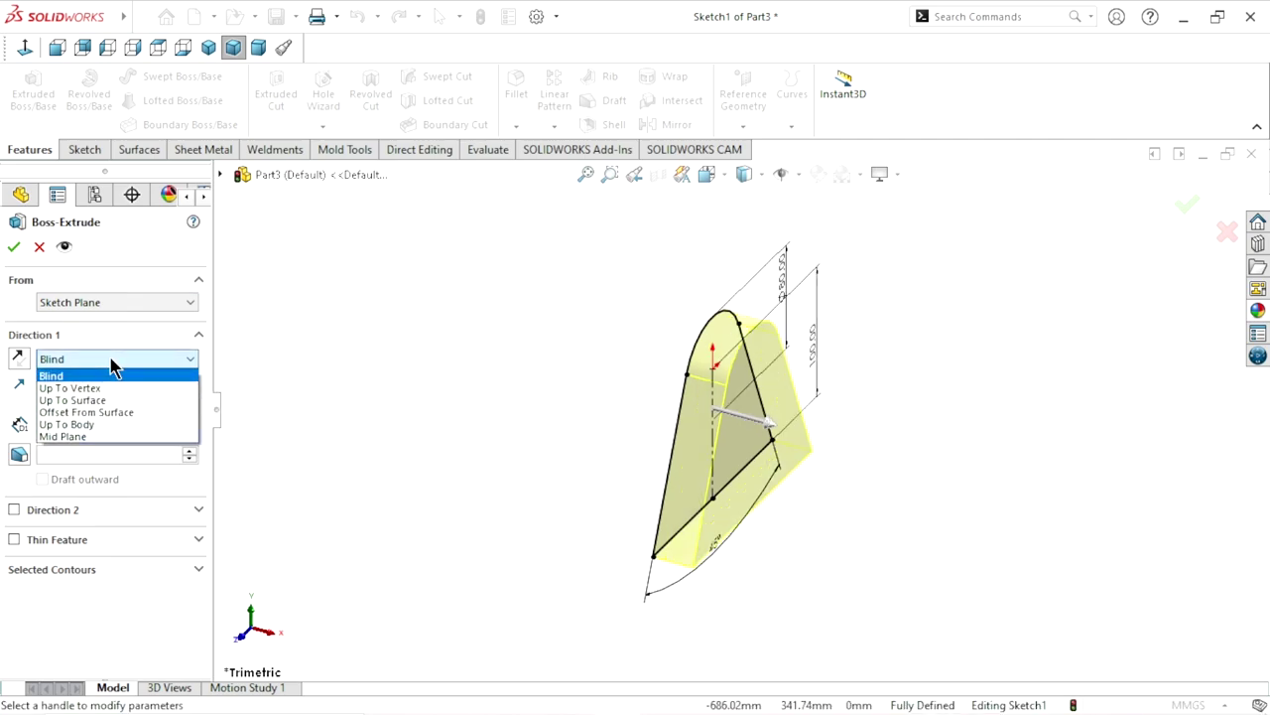
click(61, 438)
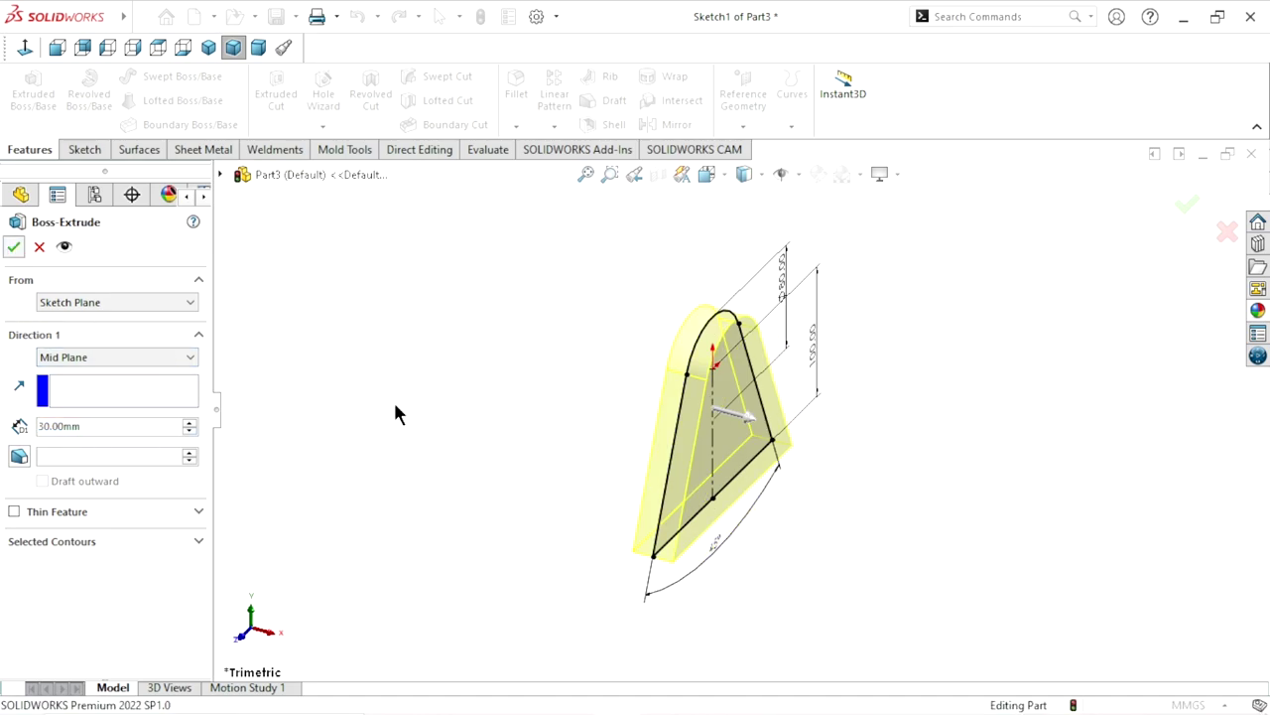
key(Return)
mouse_move(667, 527)
middle_down()
mouse_move(624, 494)
mouse_move(645, 558)
middle_up()
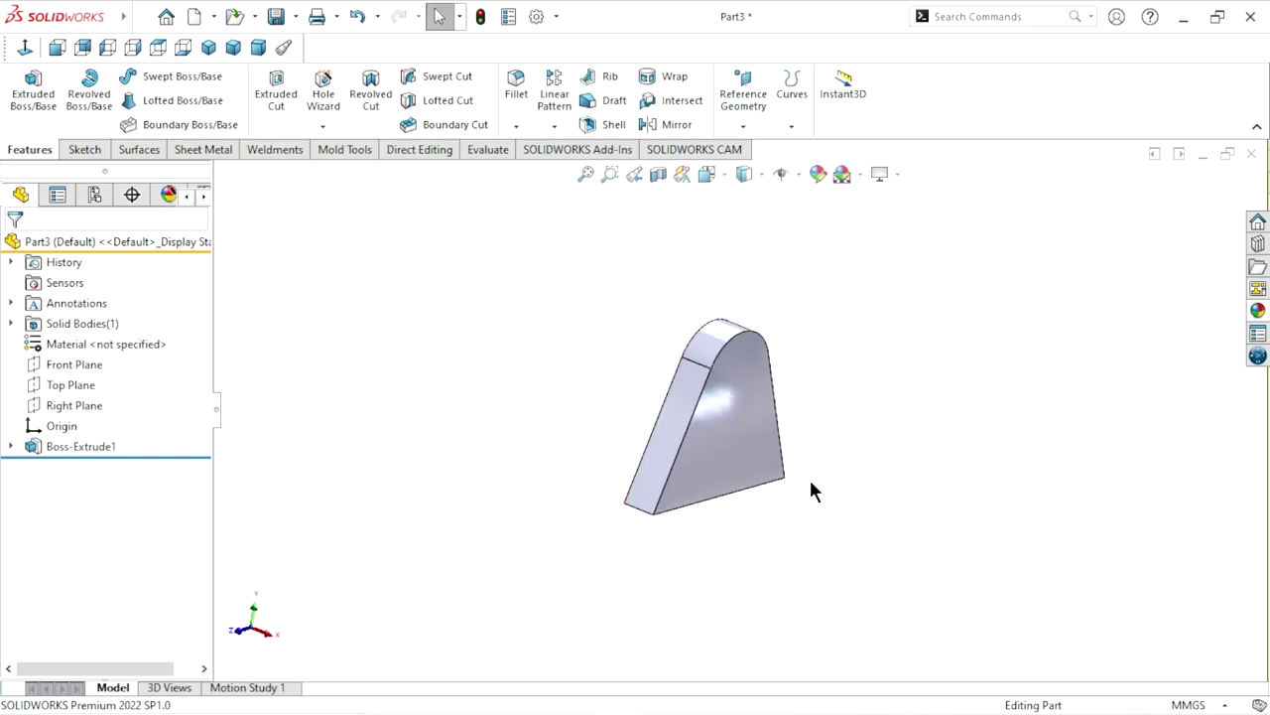
middle_drag(809, 476, 860, 422)
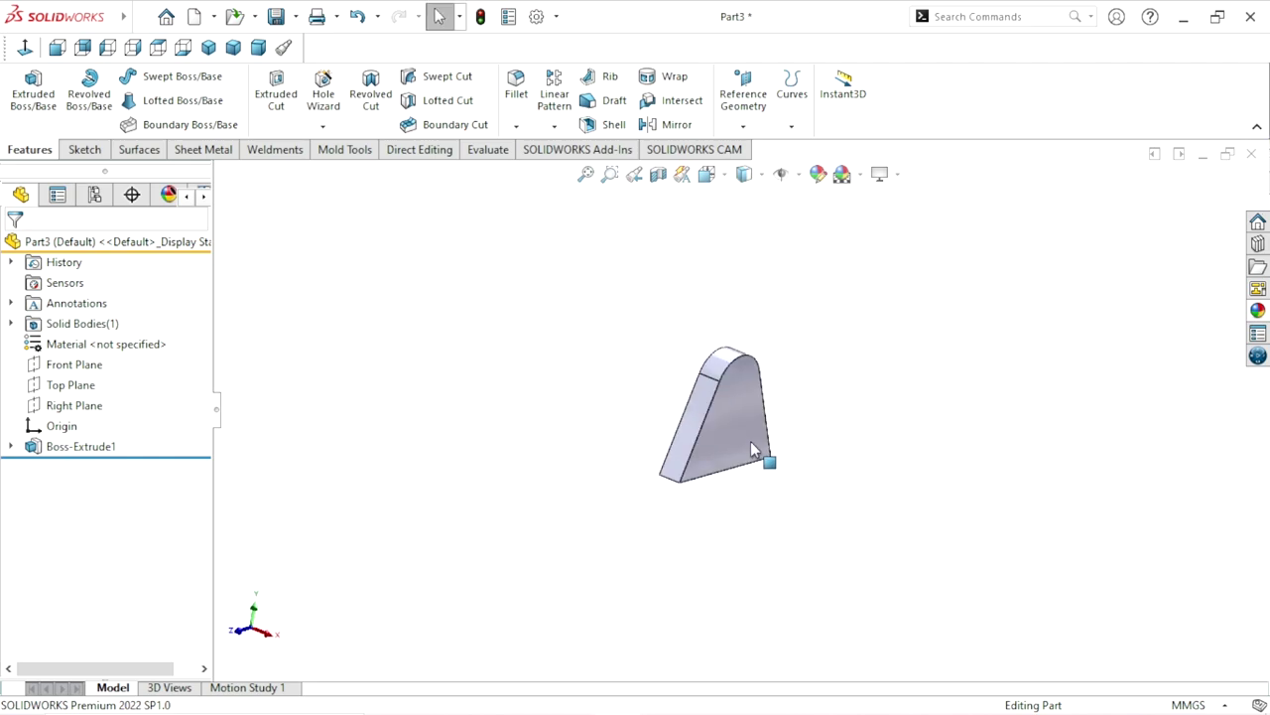
Start a new sketch on the Right Plane, viewed normal to it
click(46, 407)
click(60, 375)
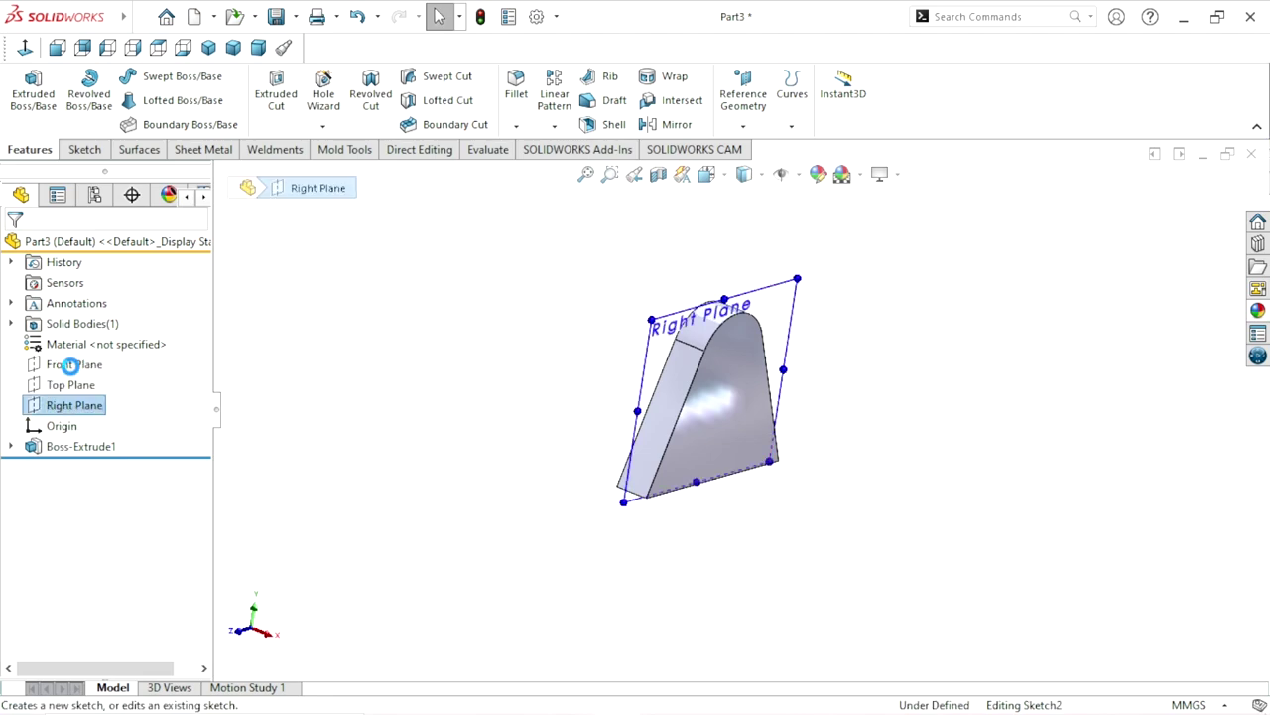
click(132, 48)
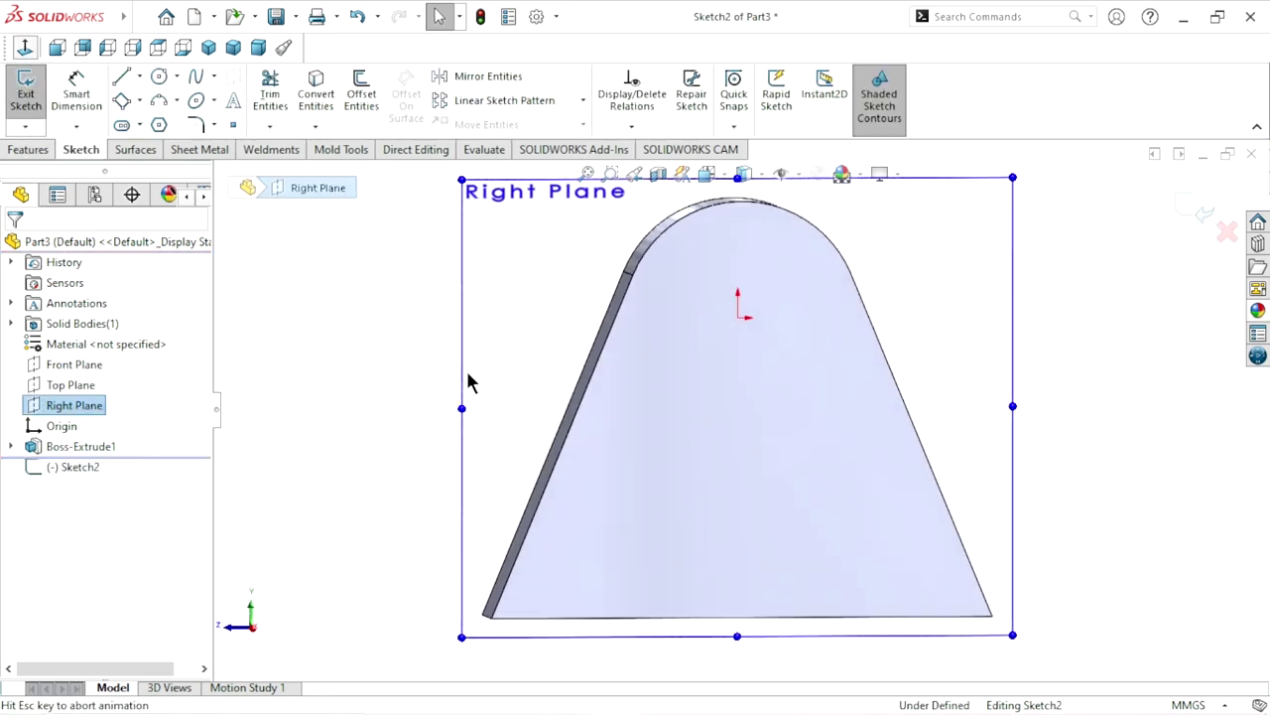
click(993, 343)
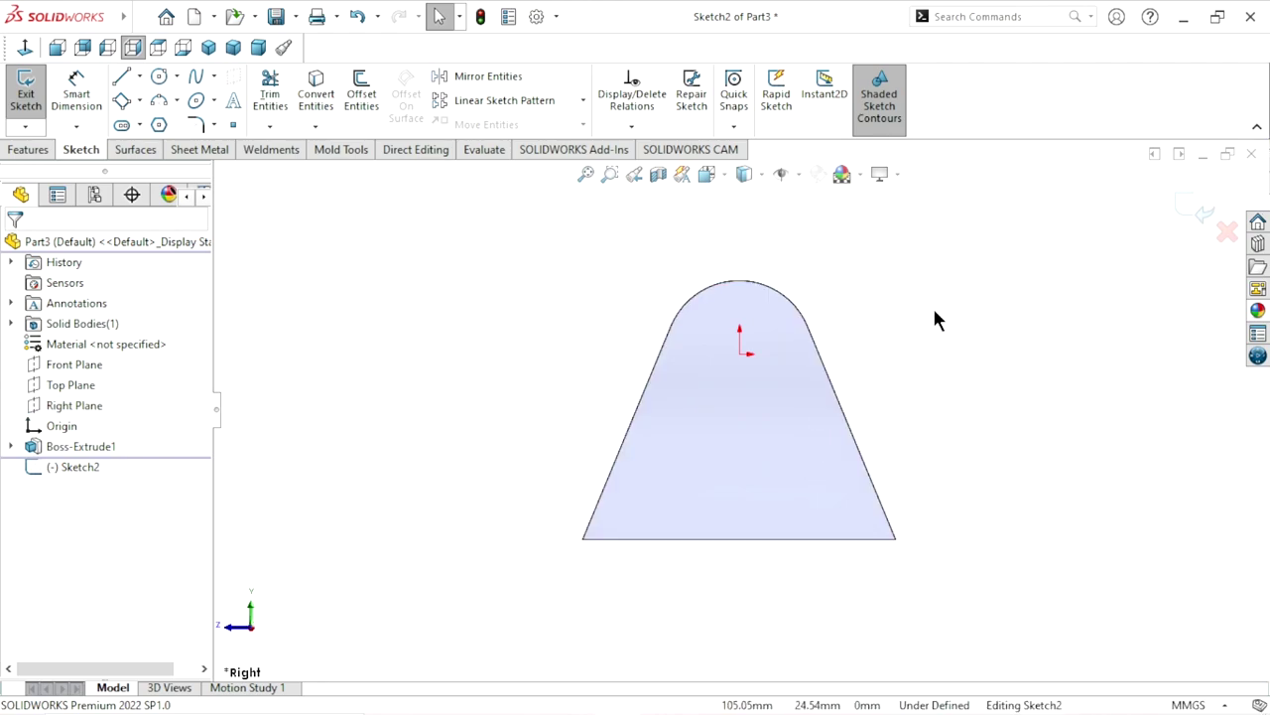
scroll(932, 316, down, 1)
Draw a construction centerline from the origin to where the top arc meets the left side
click(139, 77)
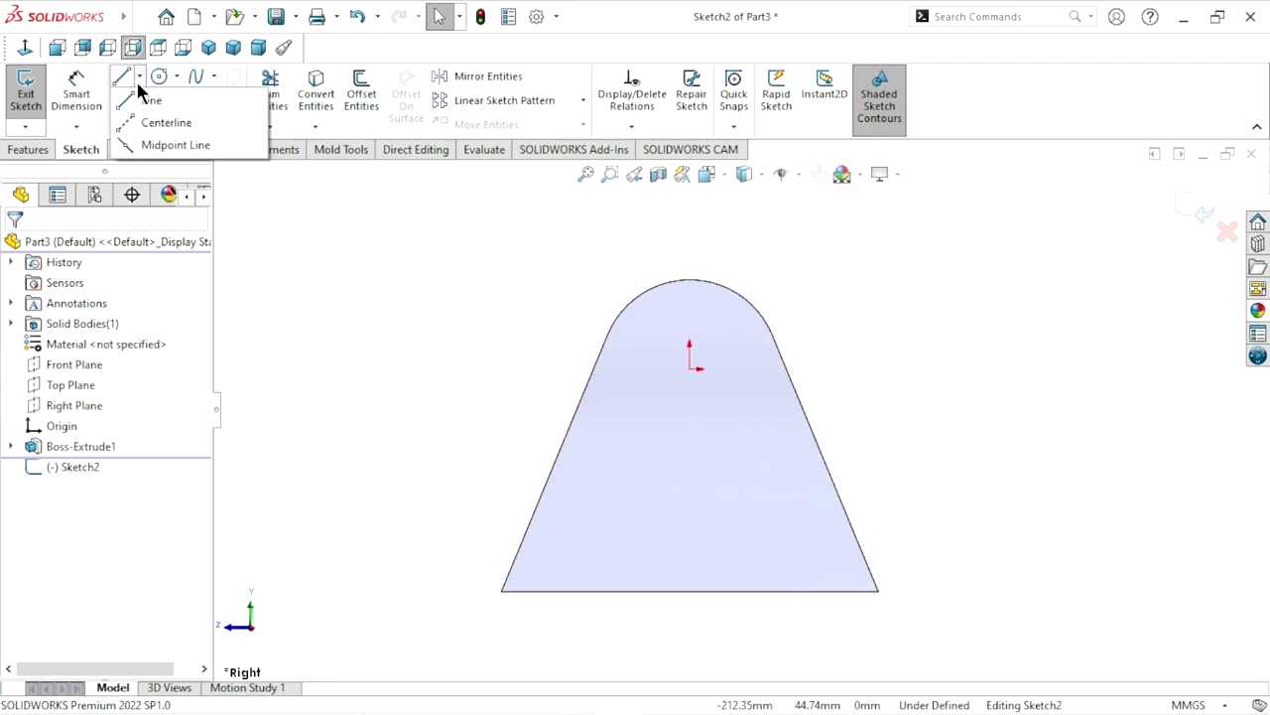
click(130, 119)
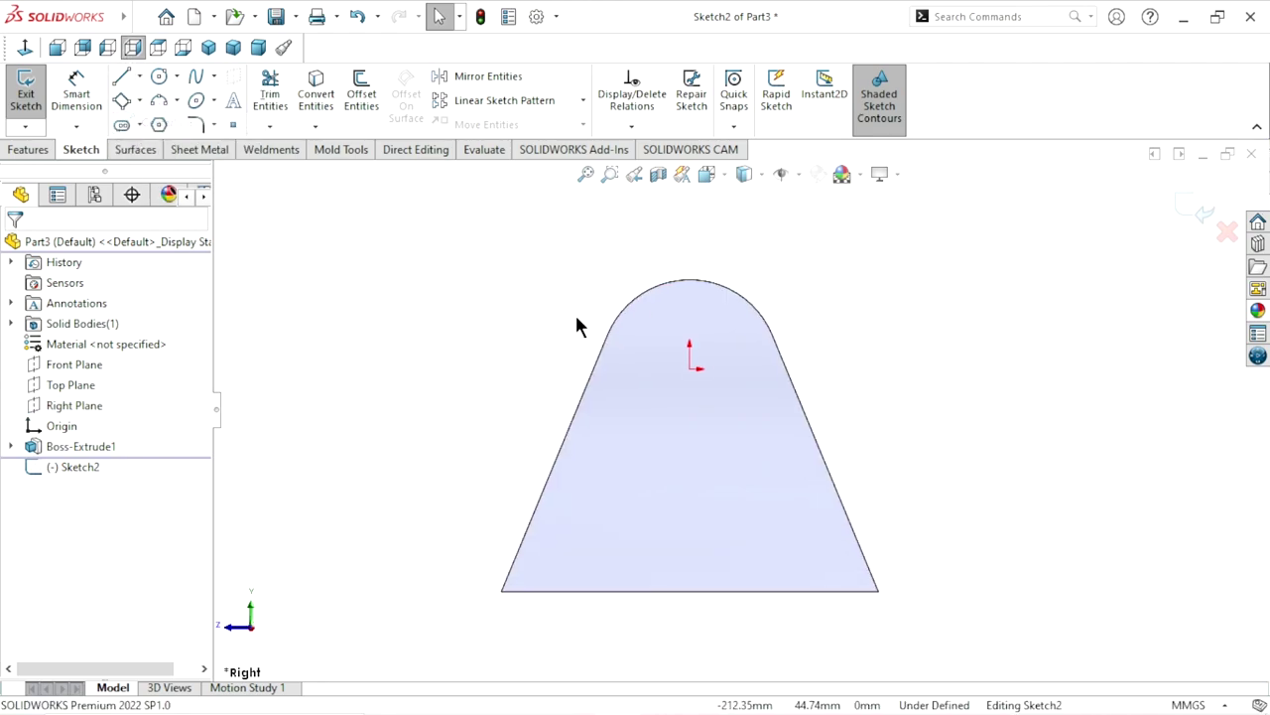
click(690, 368)
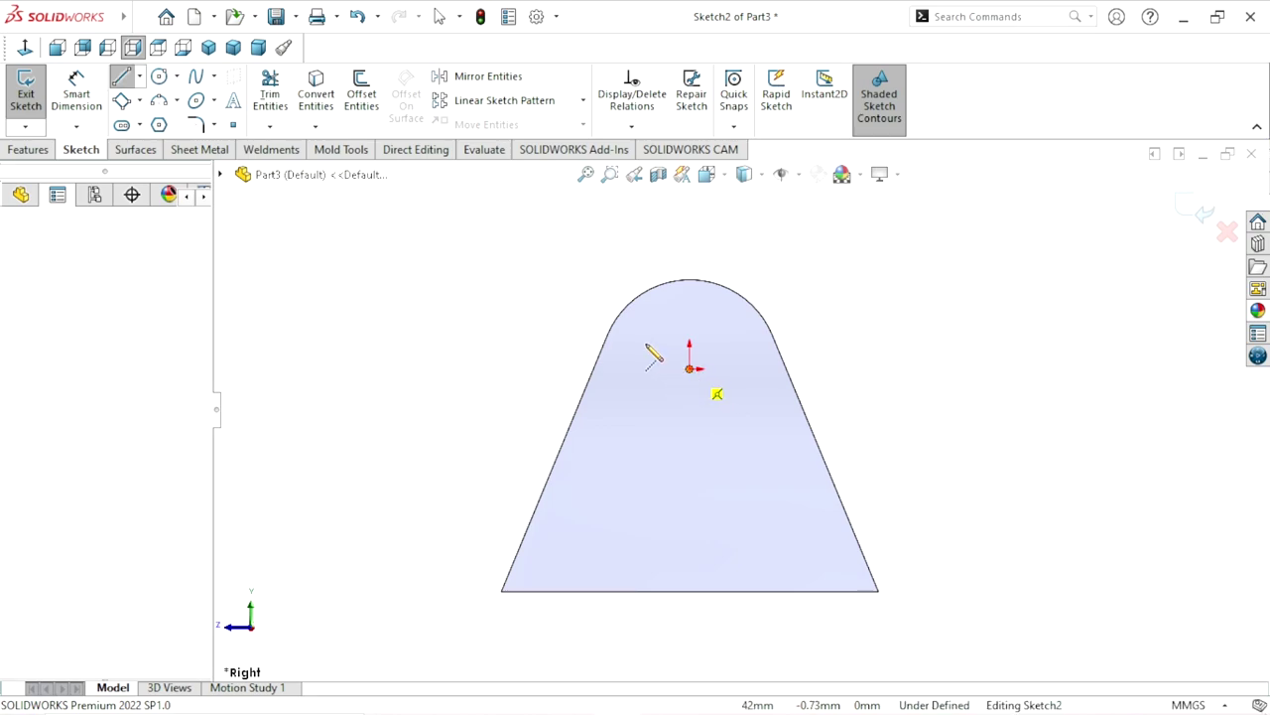
click(607, 335)
right_click(508, 335)
click(516, 342)
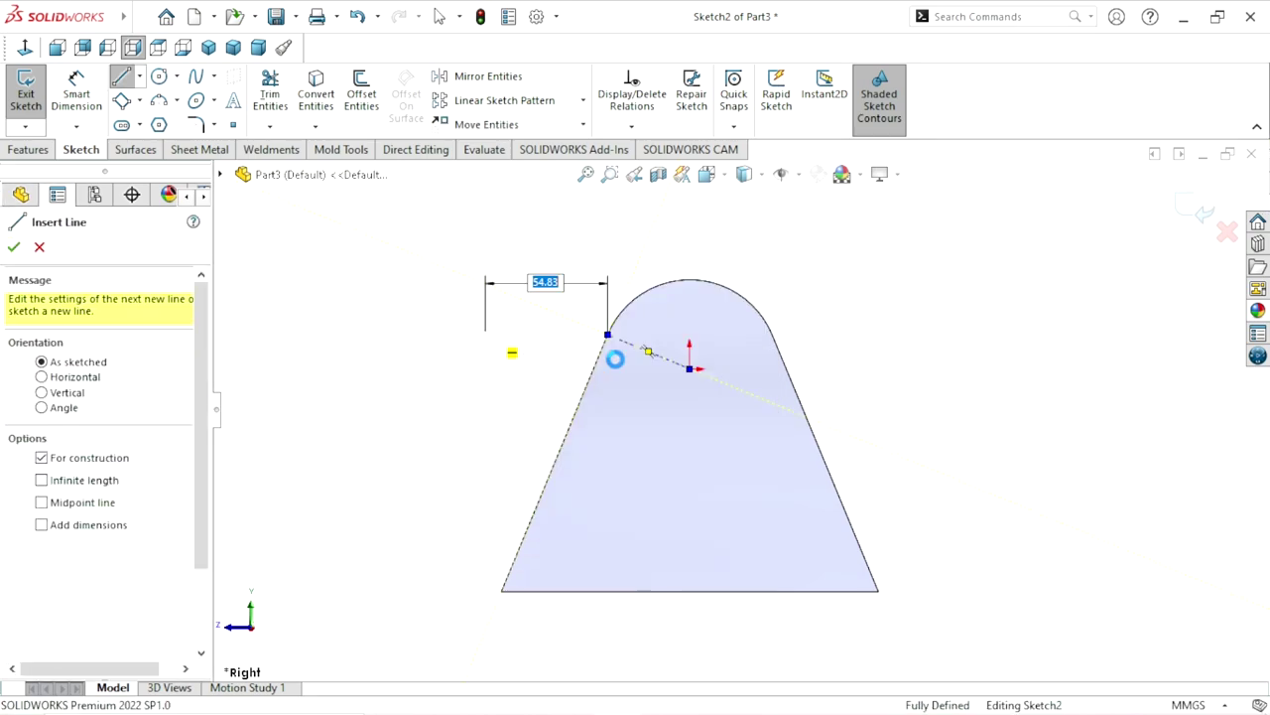
scroll(709, 304, down, 2)
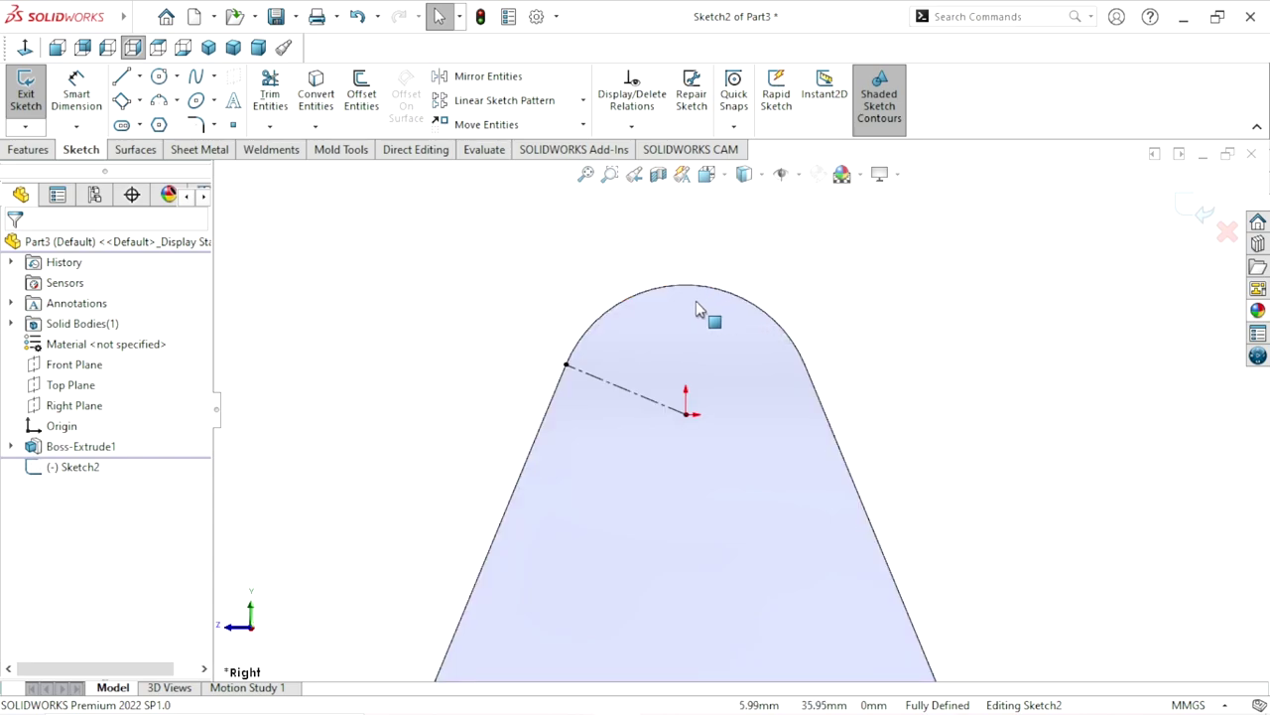
Draw a triangle polygon centred on the centerline's outer end
click(160, 125)
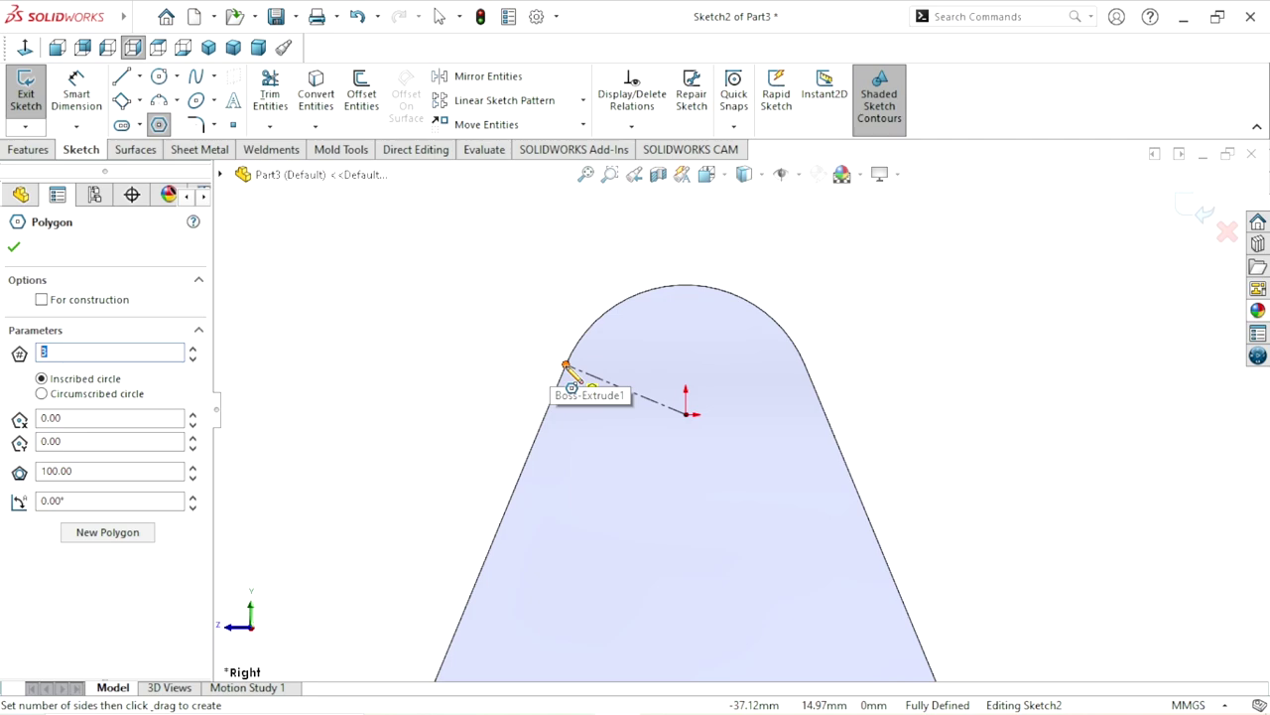
drag(566, 366, 502, 342)
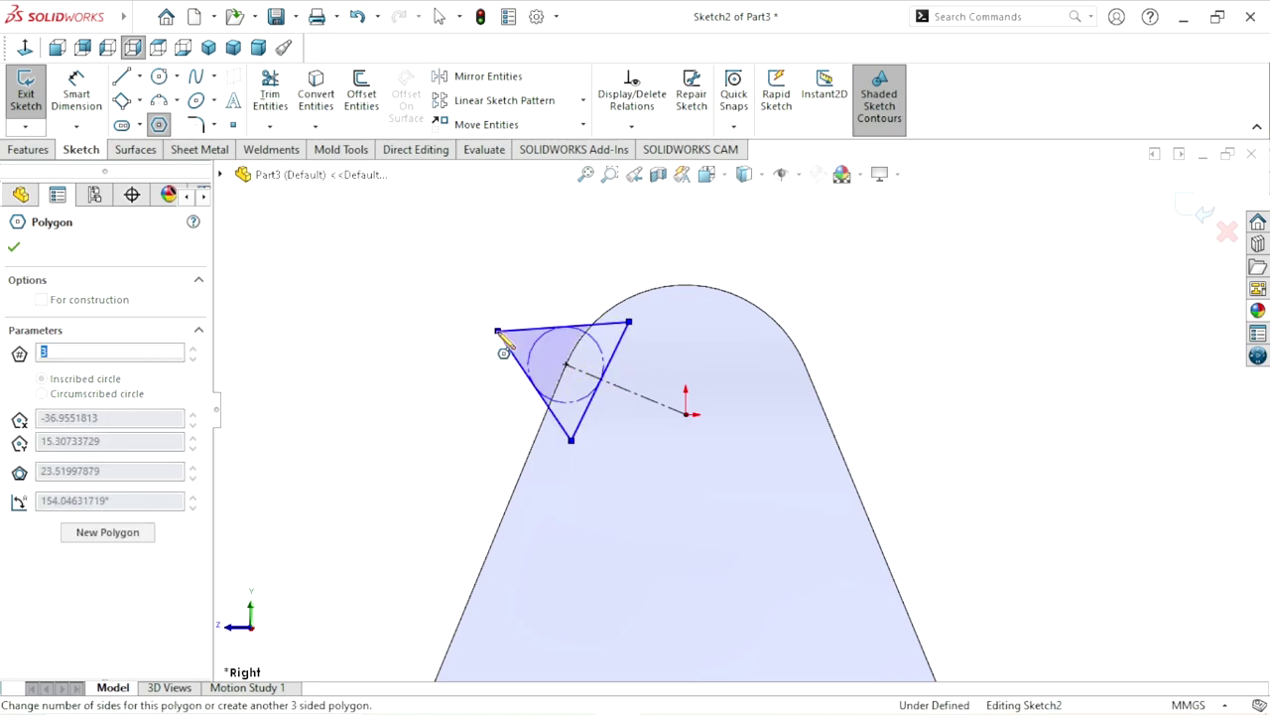
right_click(419, 310)
click(448, 320)
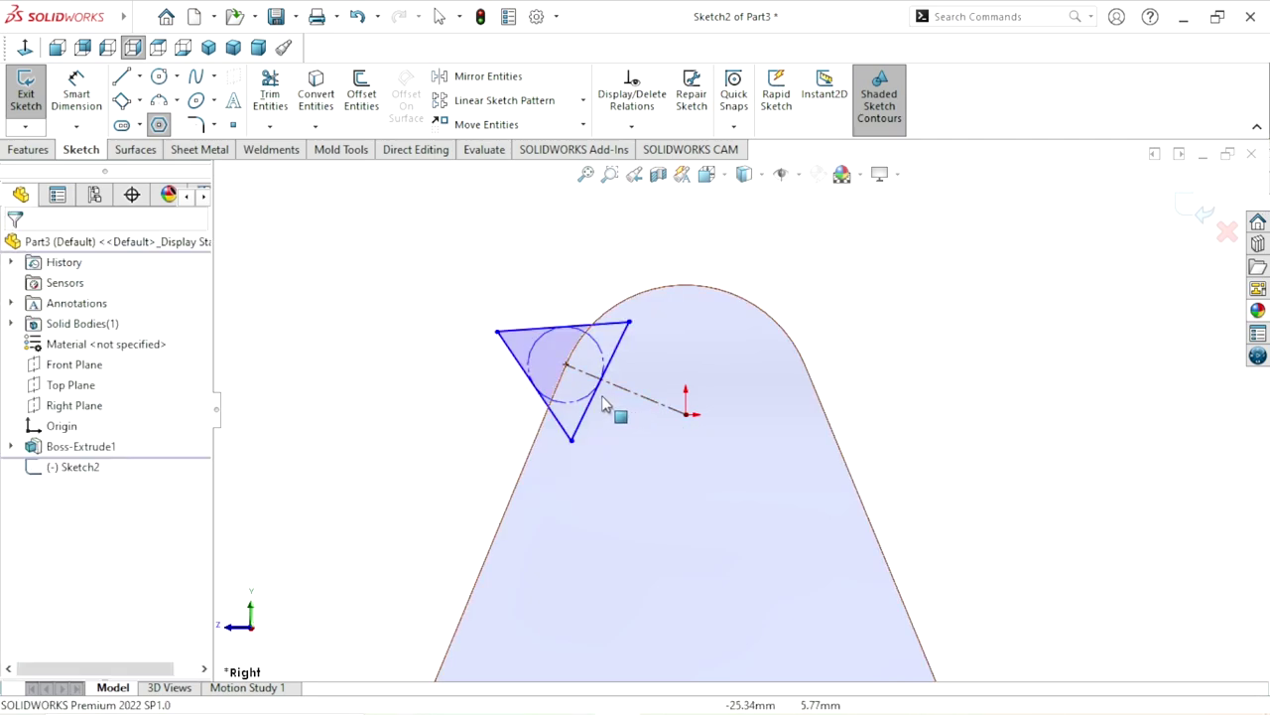
Make one triangle edge perpendicular to the centerline
click(600, 412)
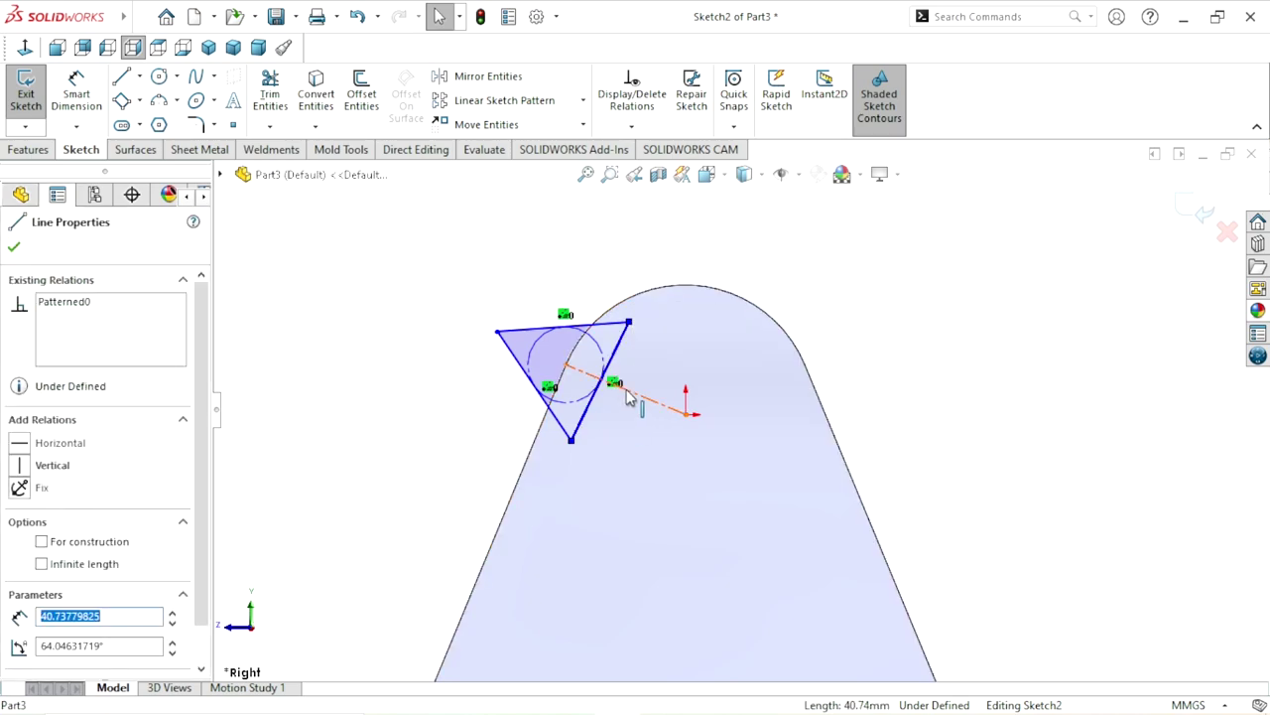
ctrl+click(635, 395)
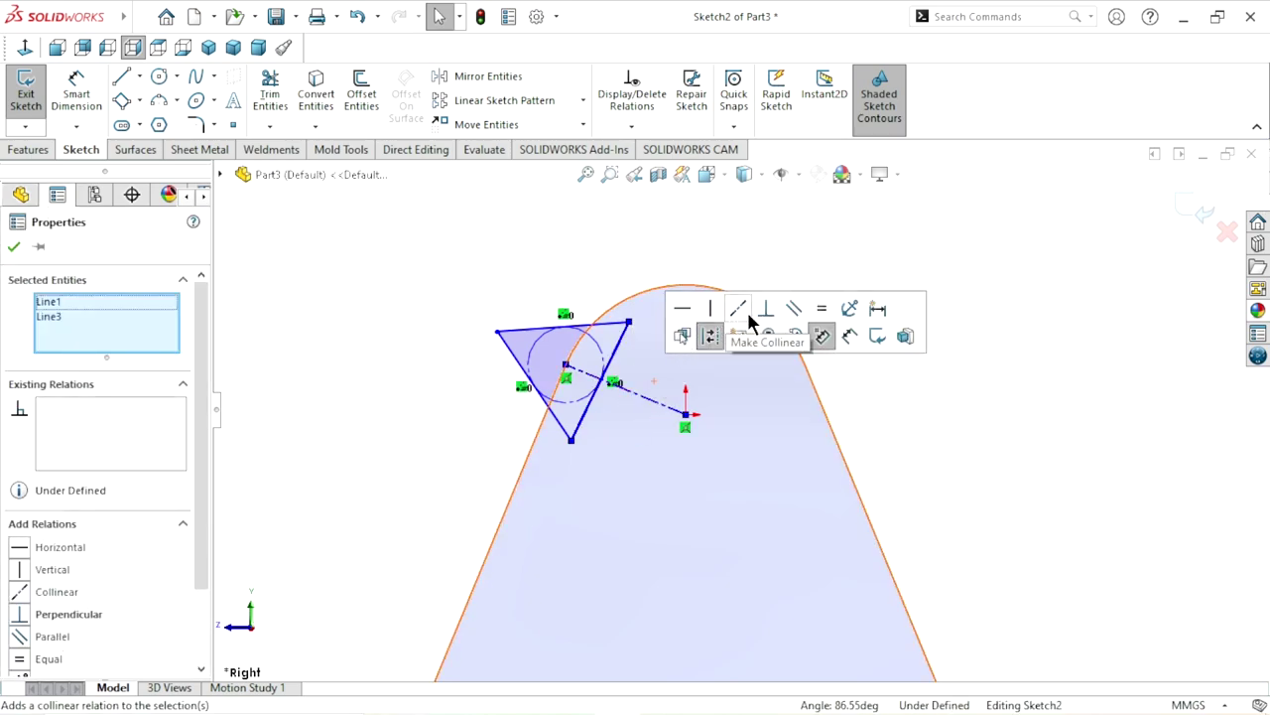
click(764, 314)
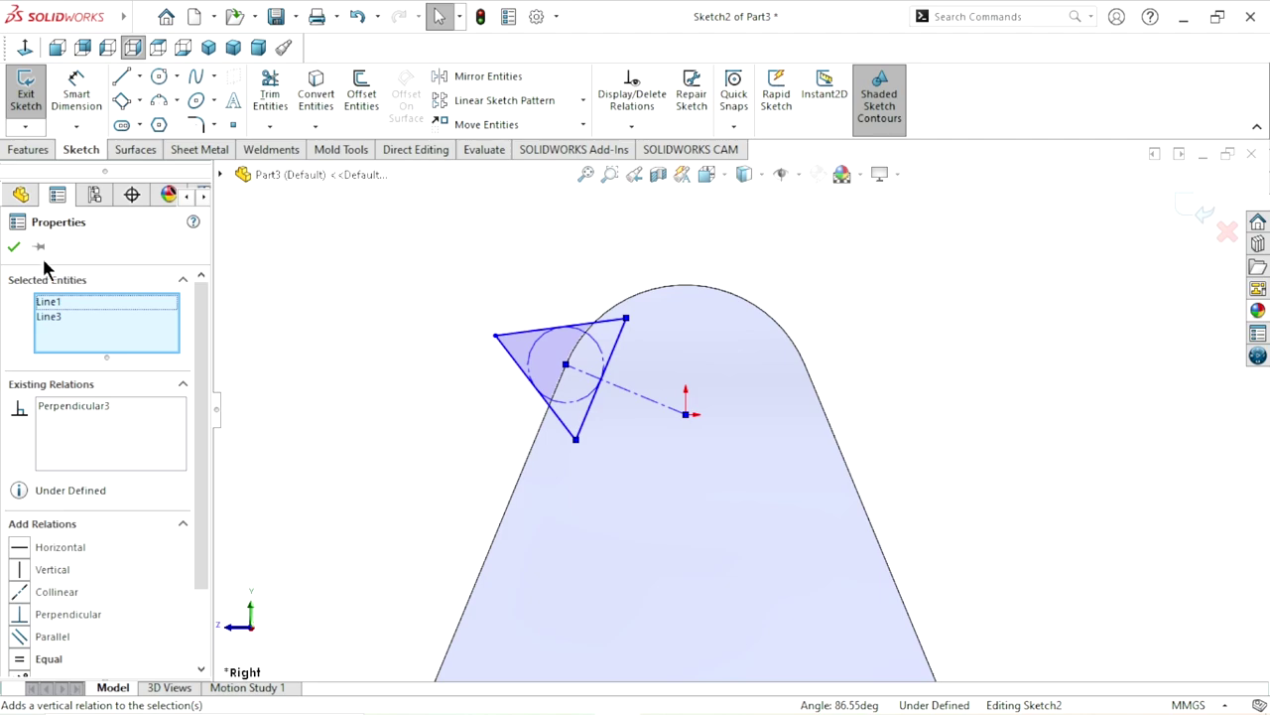
click(14, 247)
scroll(685, 344, down, 3)
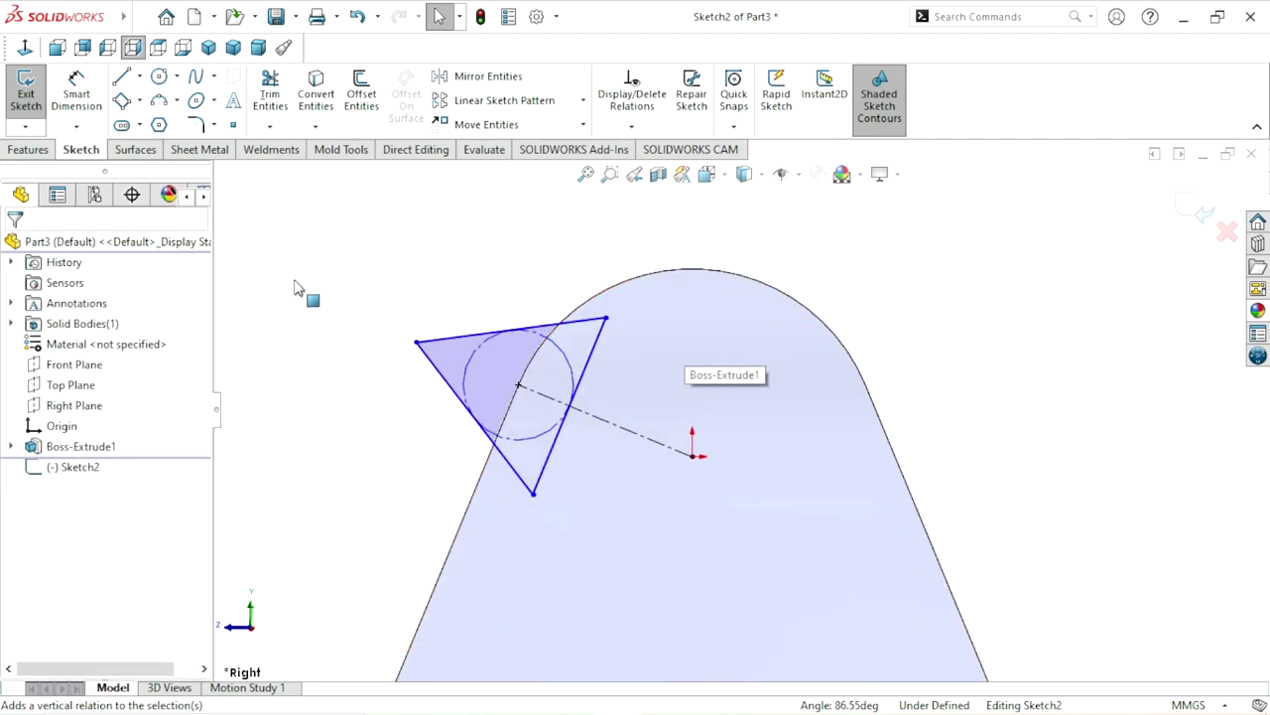
click(87, 110)
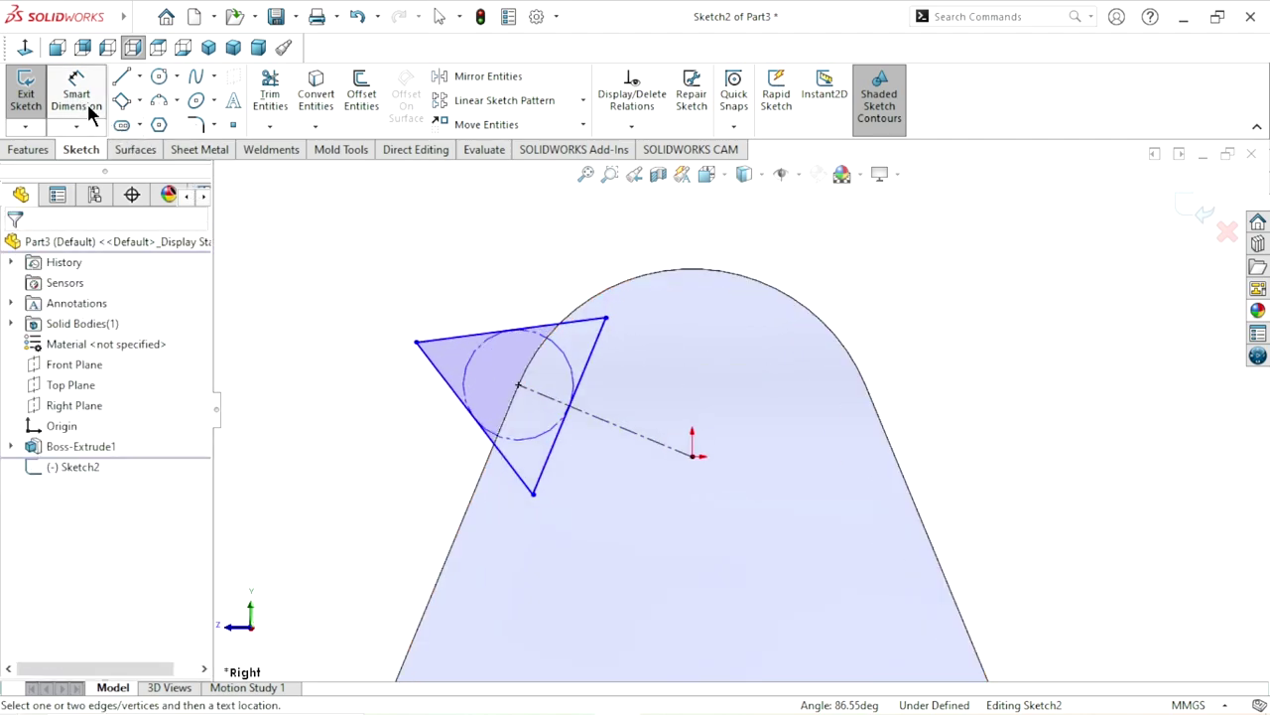
Set the triangle's centre-to-left-corner distance to 12 mm and move that dimension closer
click(519, 386)
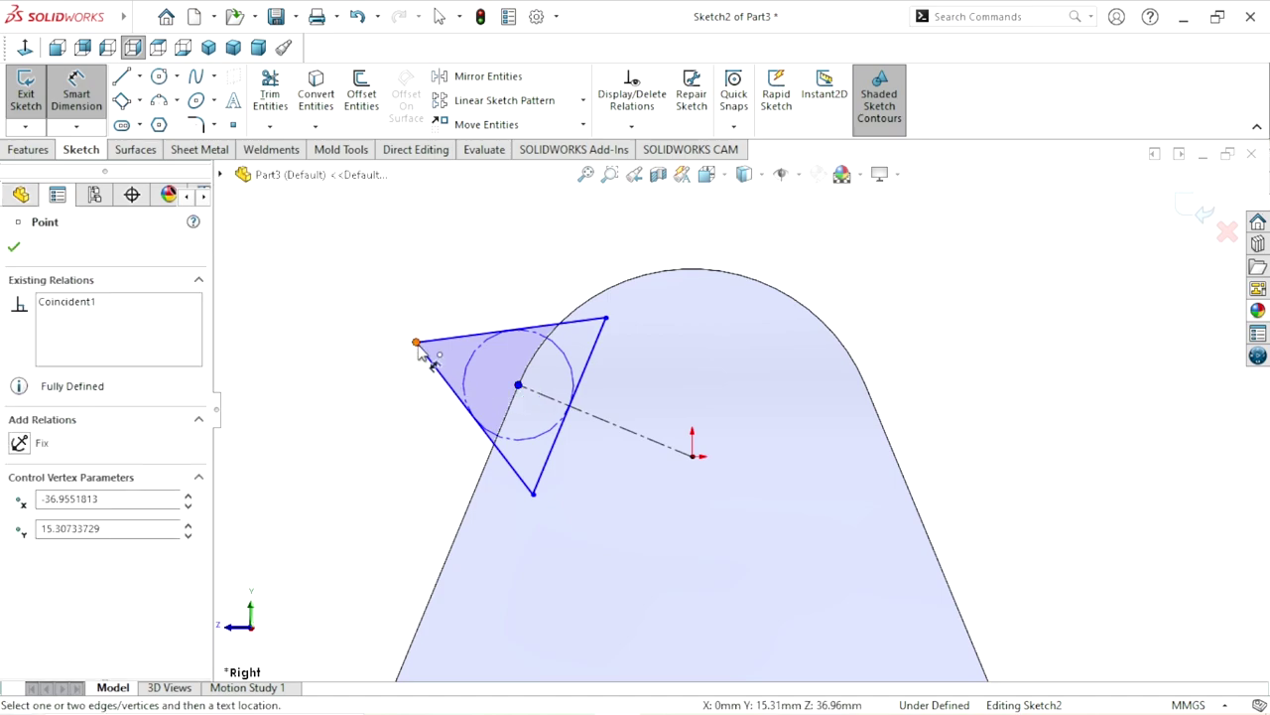
click(417, 343)
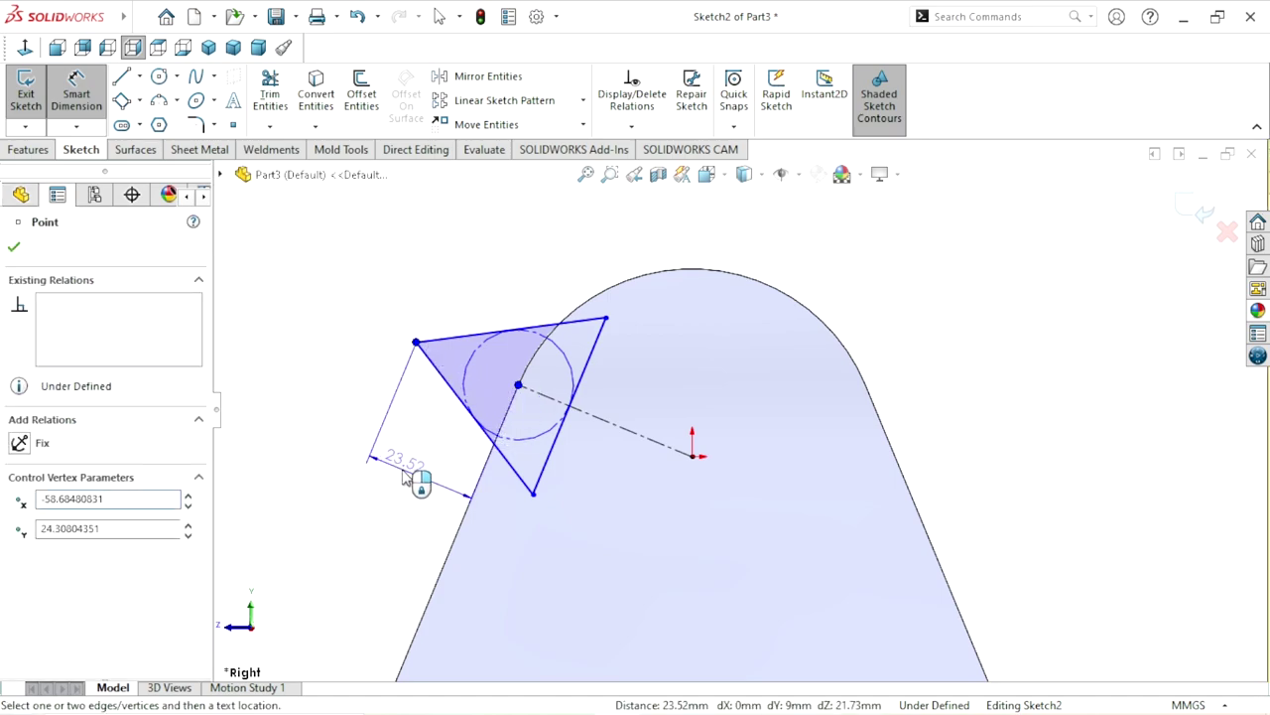
click(405, 477)
text(1)
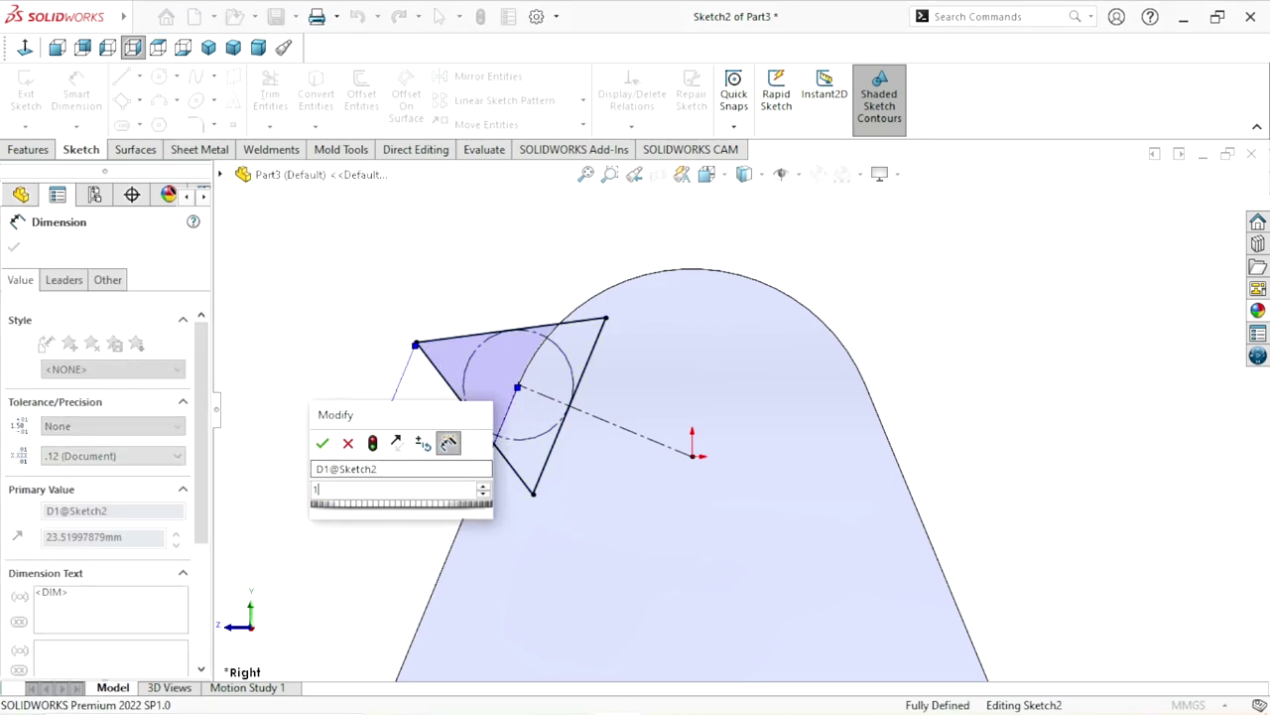
text(2)
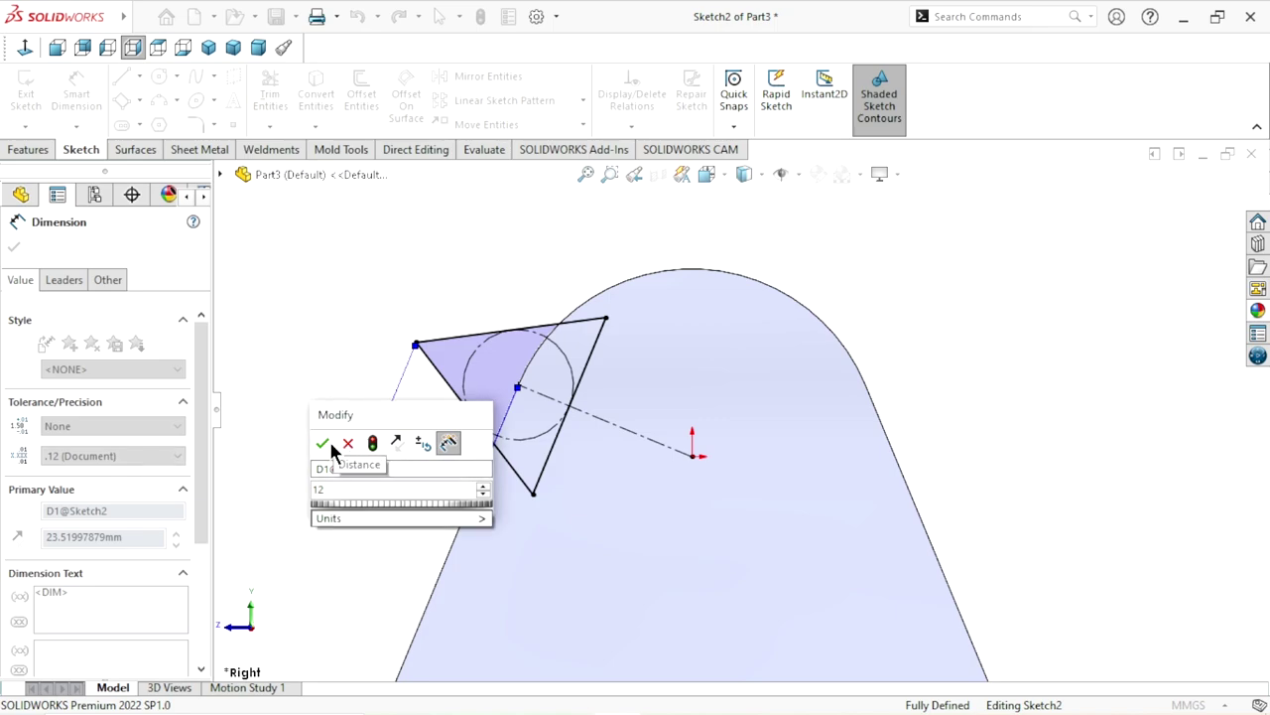
click(324, 442)
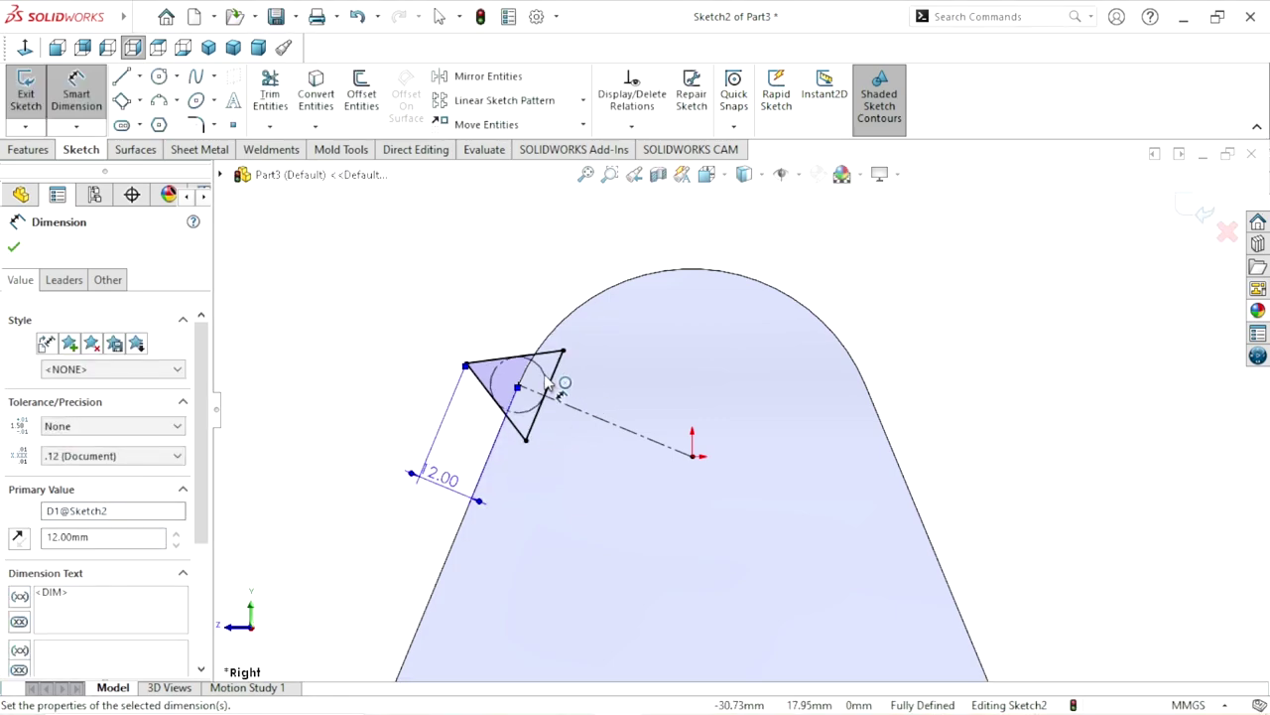
scroll(541, 382, down, 3)
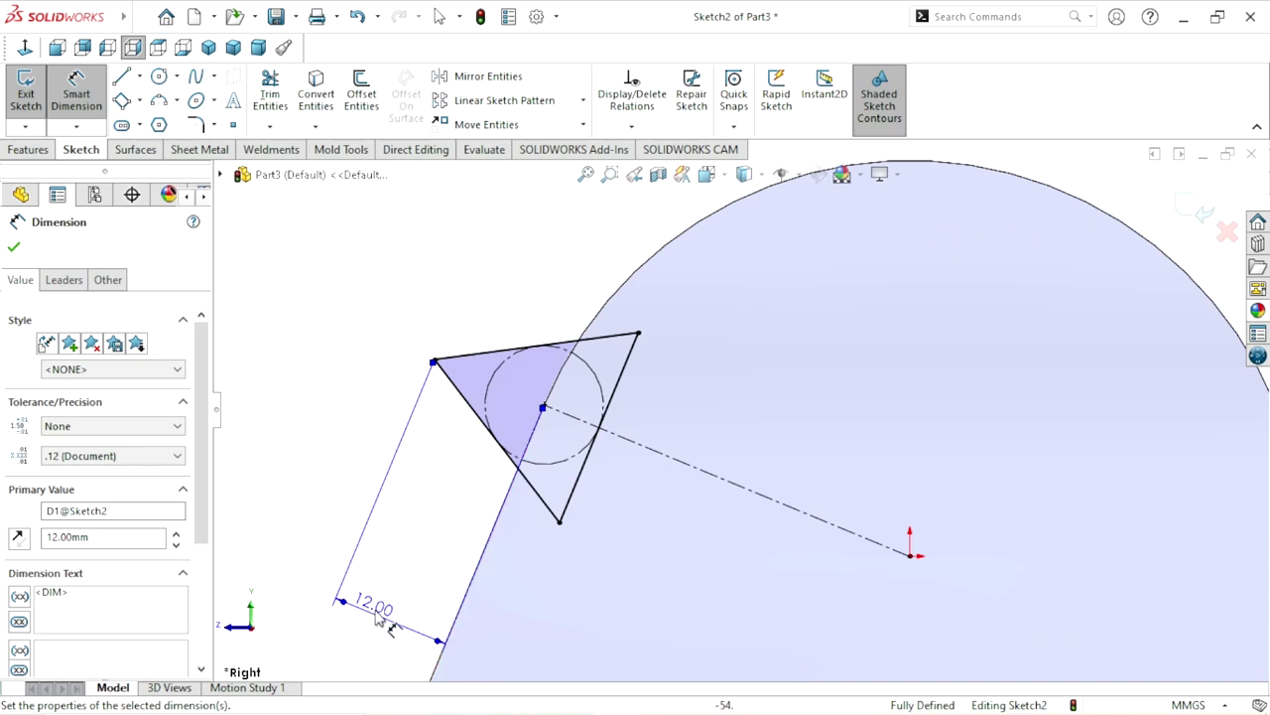
drag(383, 612, 470, 493)
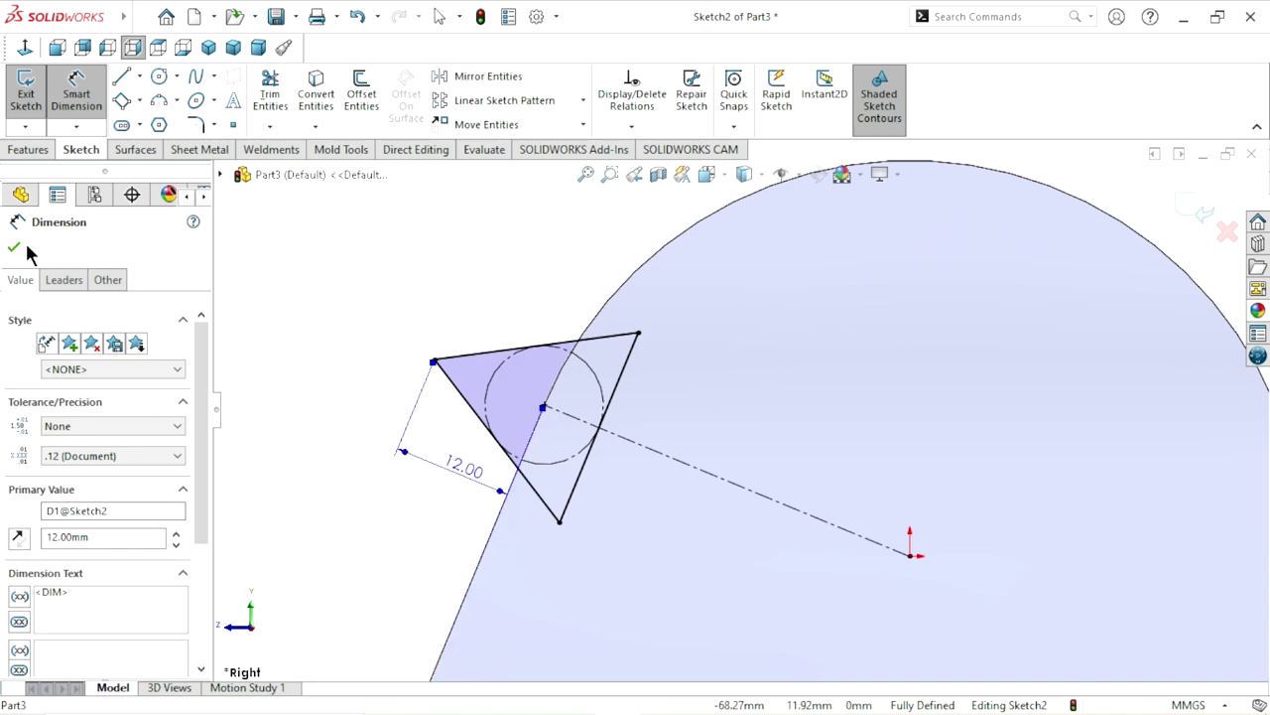
click(14, 247)
click(195, 123)
text(2)
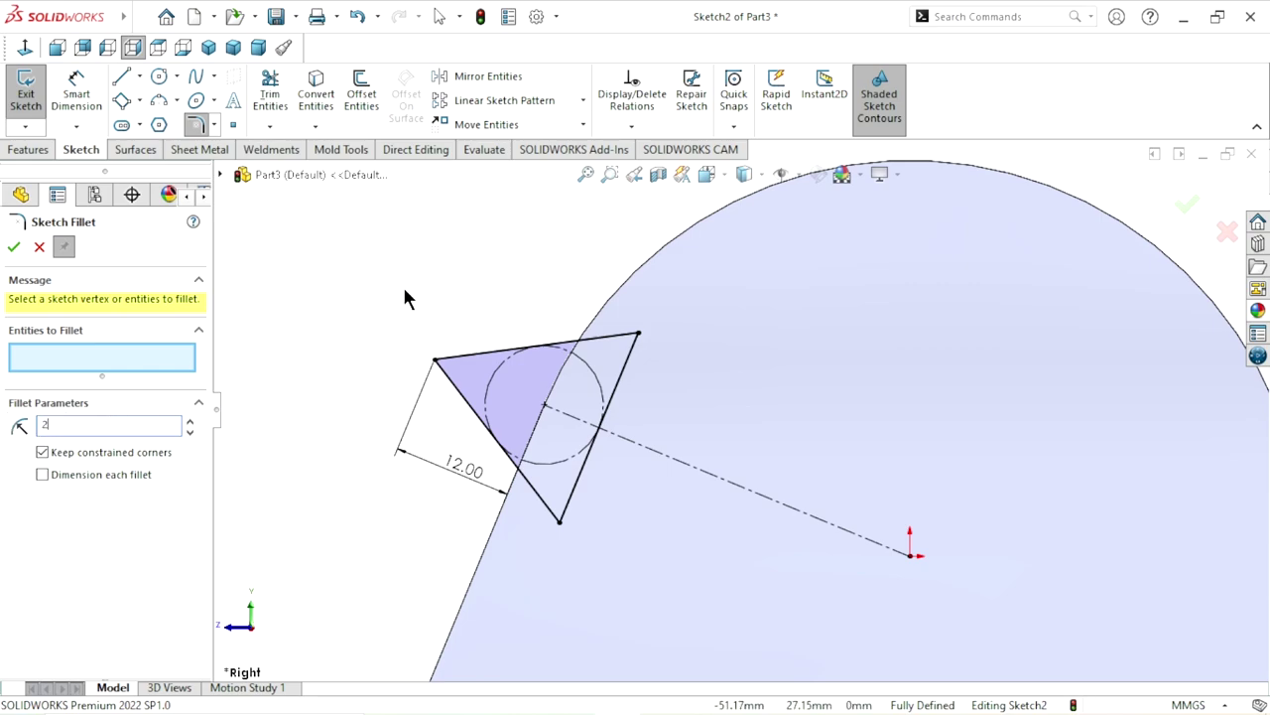
Round the triangle's top-left vertex with a 2 mm sketch fillet
click(436, 361)
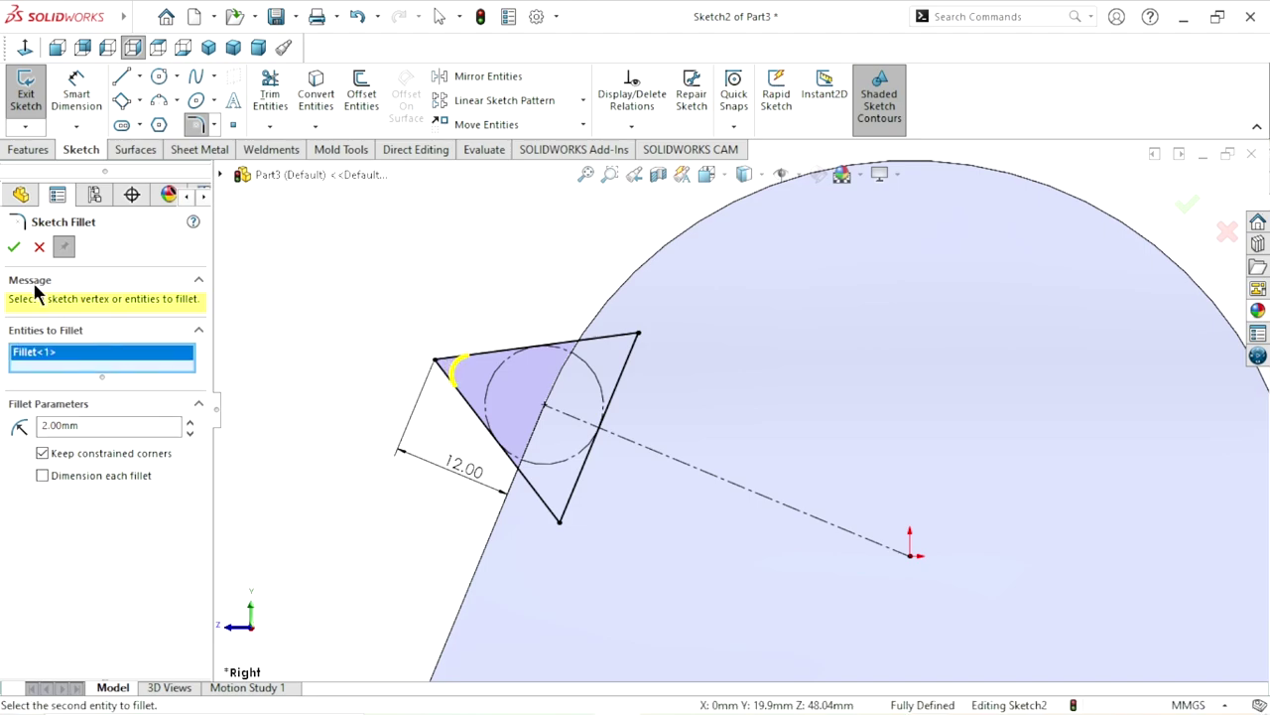
click(14, 247)
scroll(734, 457, up, 3)
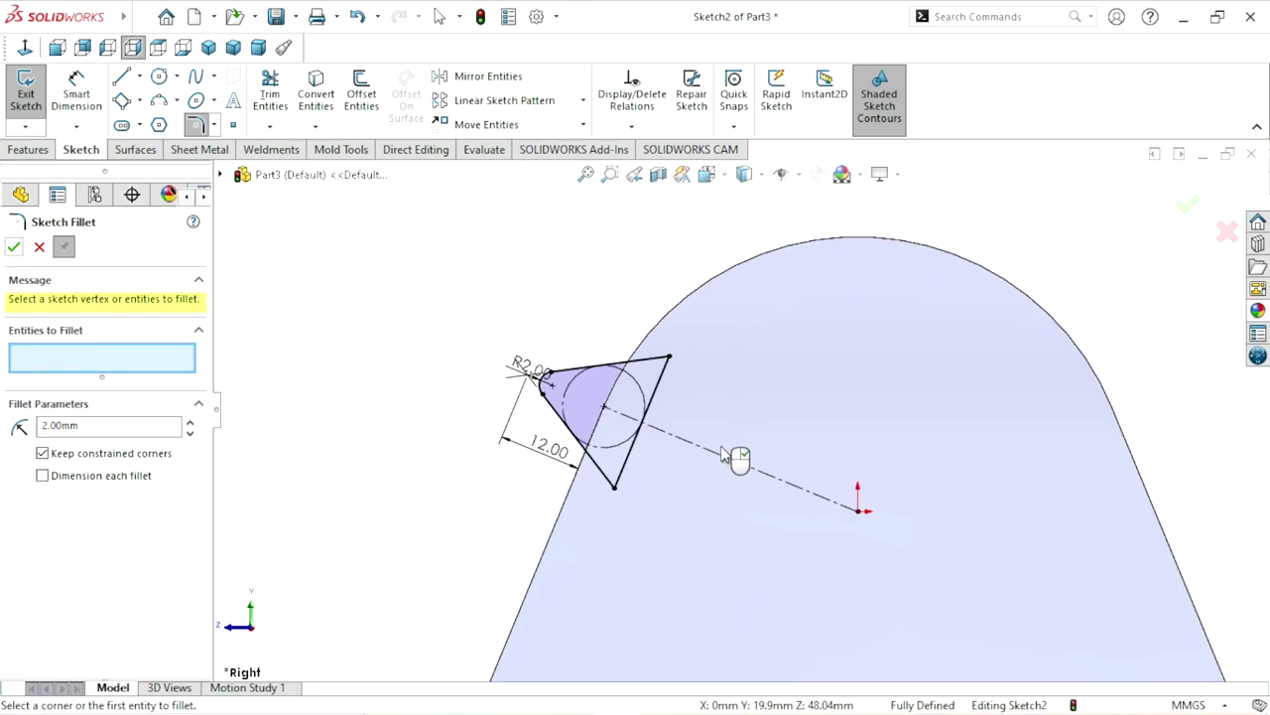
scroll(715, 412, down, 2)
click(12, 247)
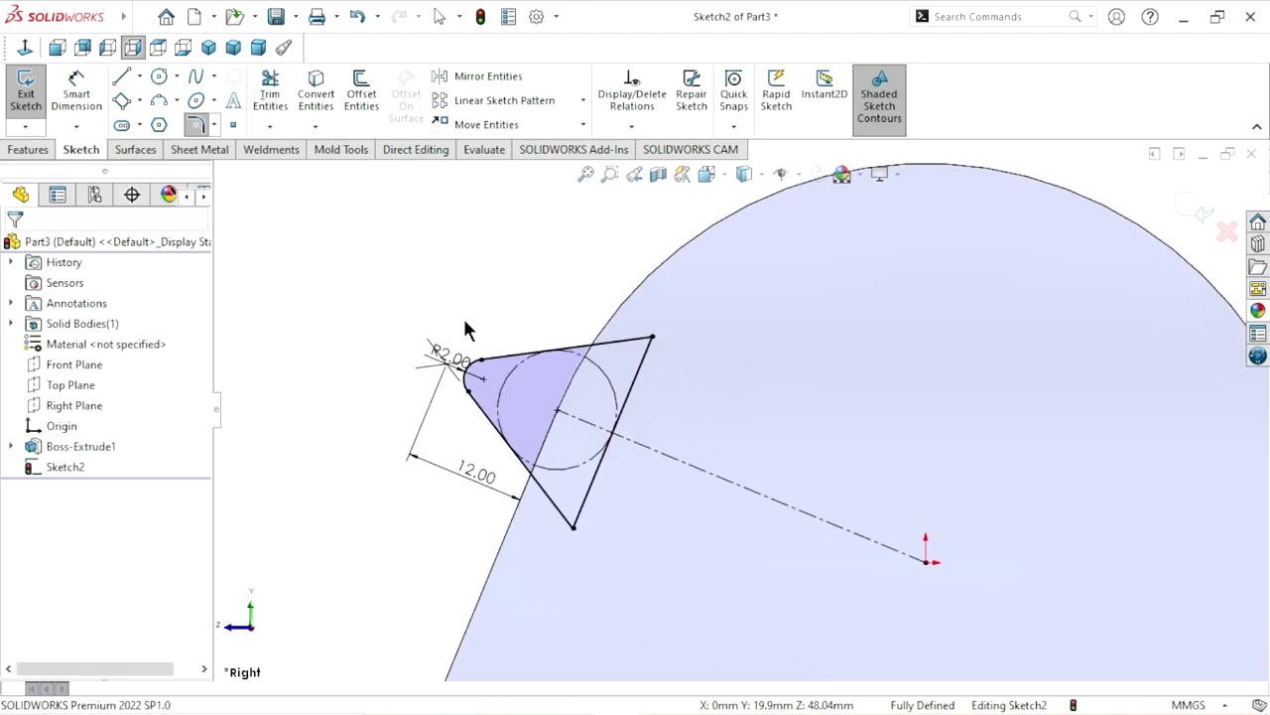
Move the R2.00 fillet dimension to the left of the rounded corner
scroll(609, 482, up, 2)
scroll(620, 455, down, 2)
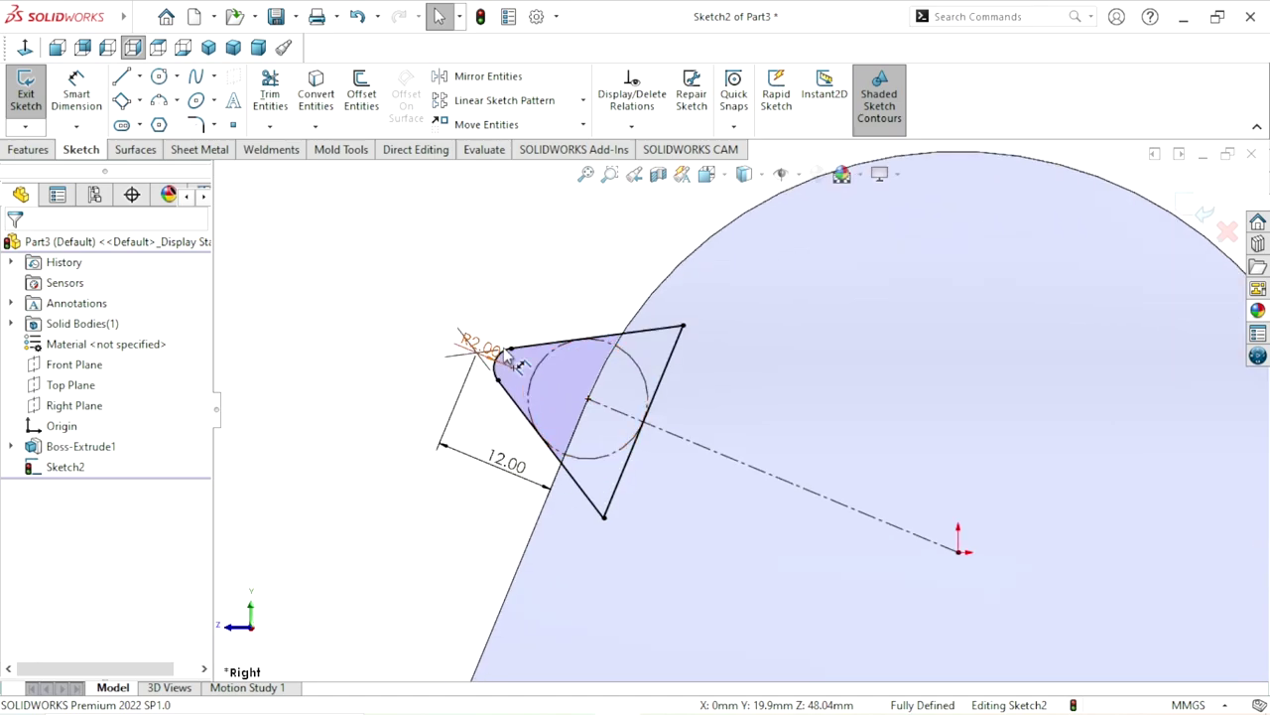
drag(486, 346, 392, 360)
click(339, 461)
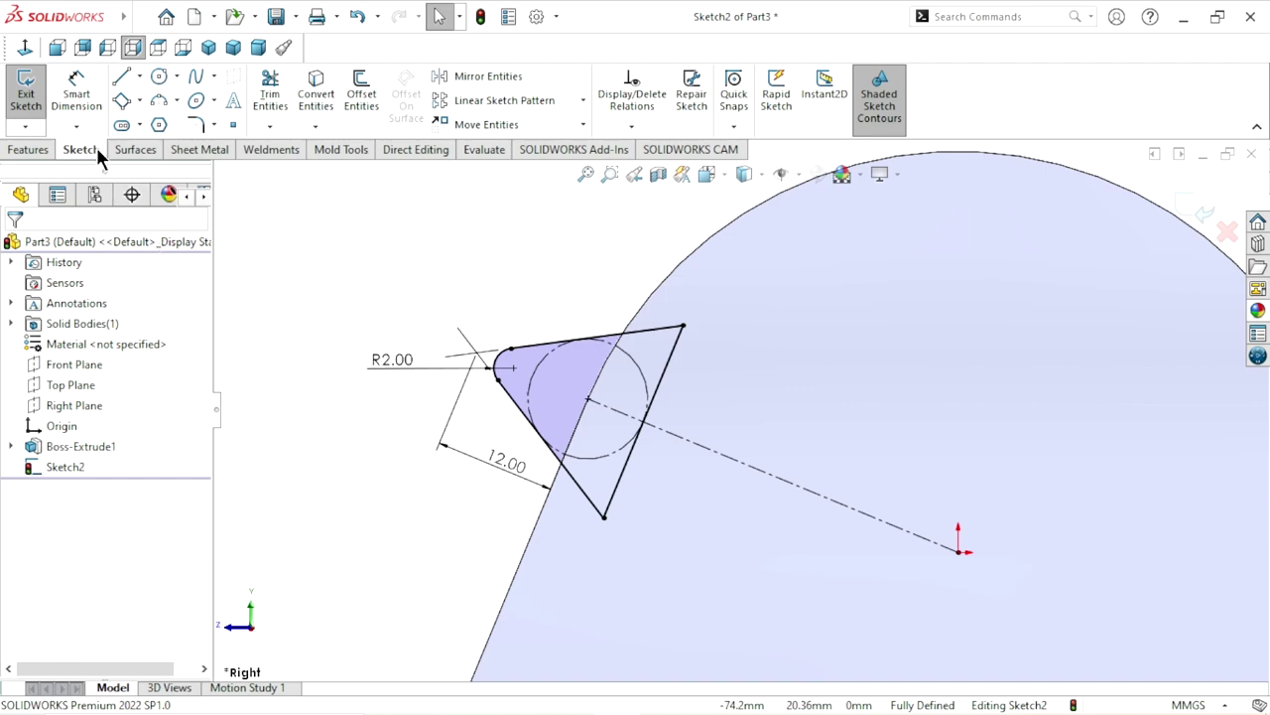
Extrude the tooth sketch Mid Plane 30 mm as Boss-Extrude2 and orbit to inspect it
click(26, 147)
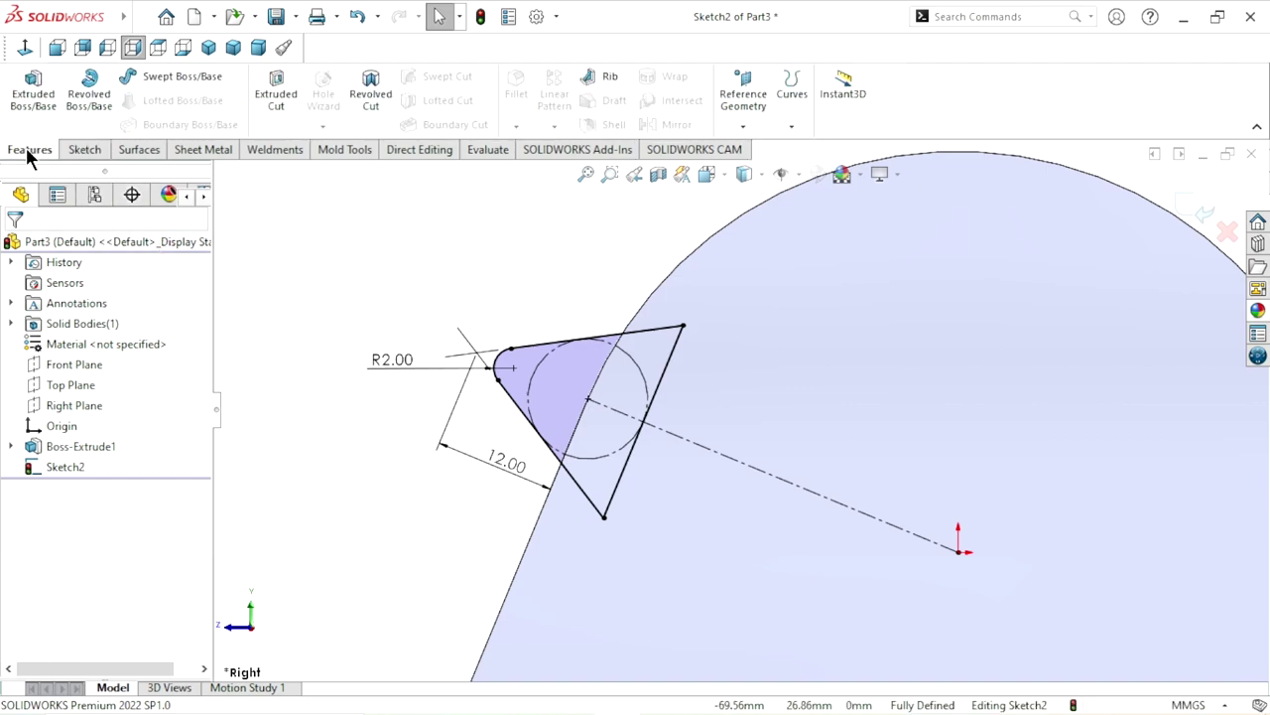
click(33, 92)
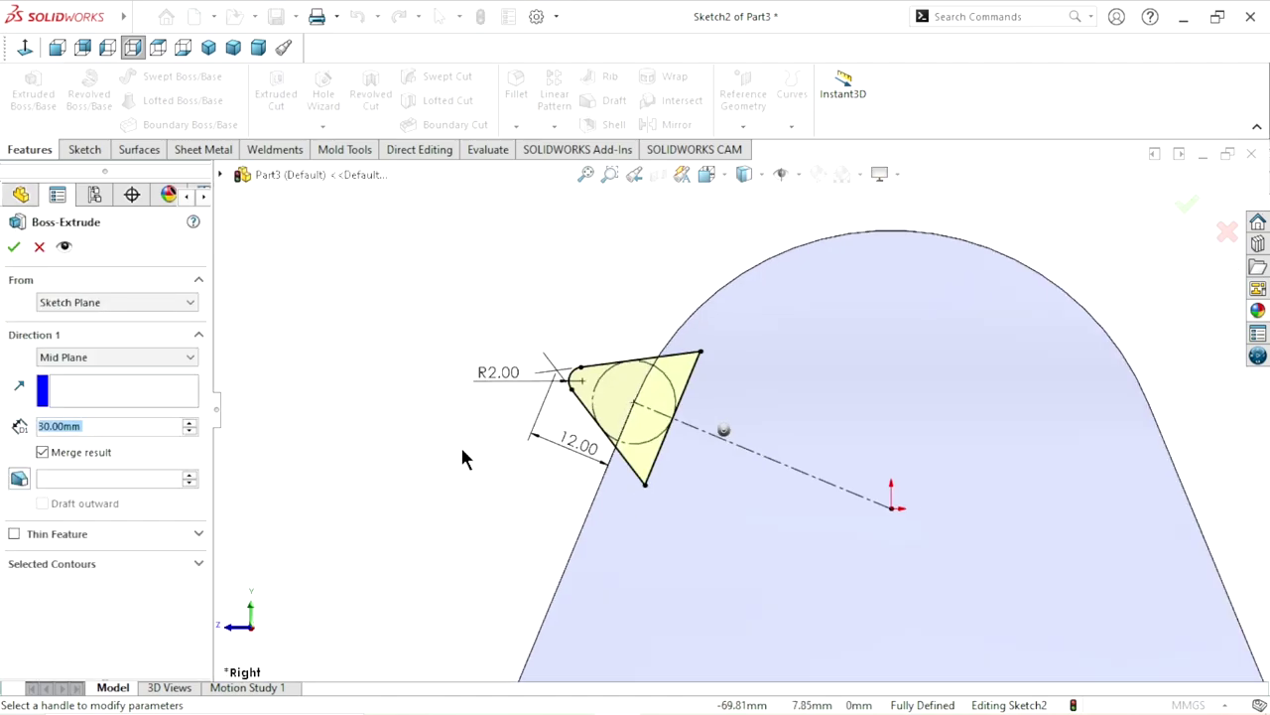
mouse_move(463, 452)
middle_down()
mouse_move(576, 310)
mouse_move(487, 383)
mouse_move(510, 420)
mouse_move(641, 457)
mouse_move(606, 492)
mouse_move(661, 486)
mouse_move(752, 422)
middle_up()
scroll(751, 424, down, 5)
scroll(752, 425, down, 3)
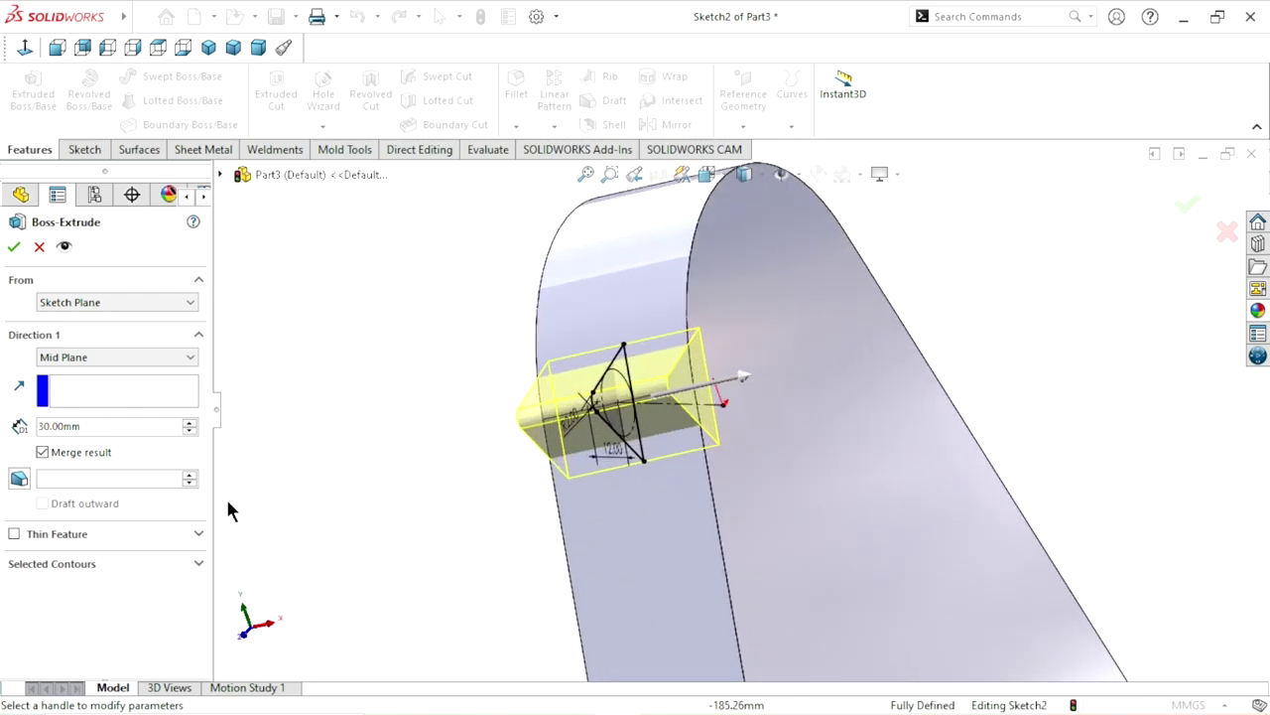
click(94, 361)
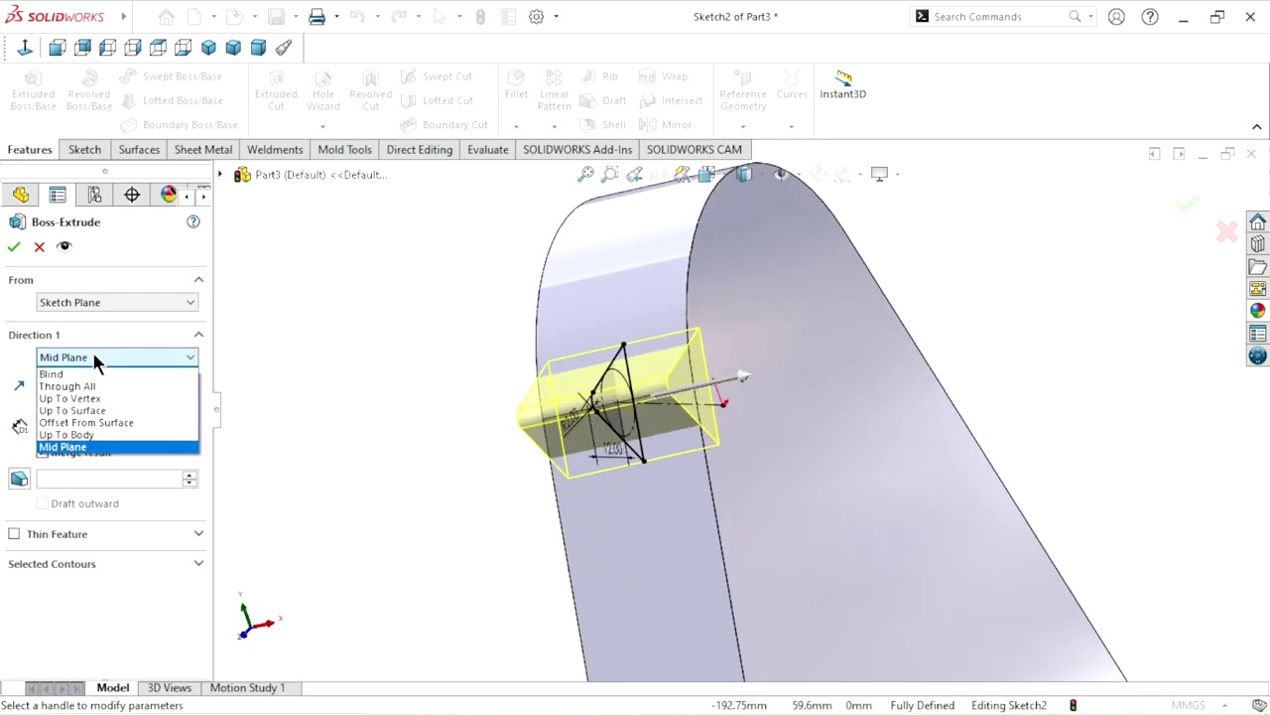
click(112, 448)
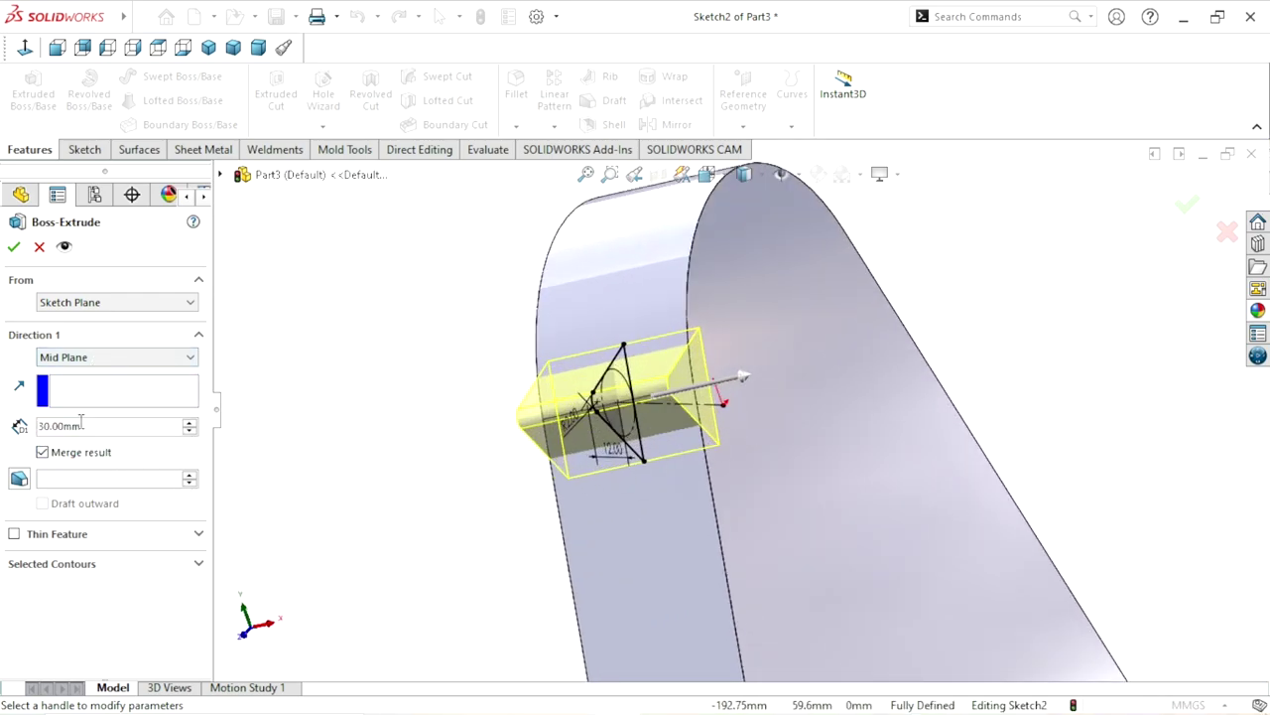
click(13, 248)
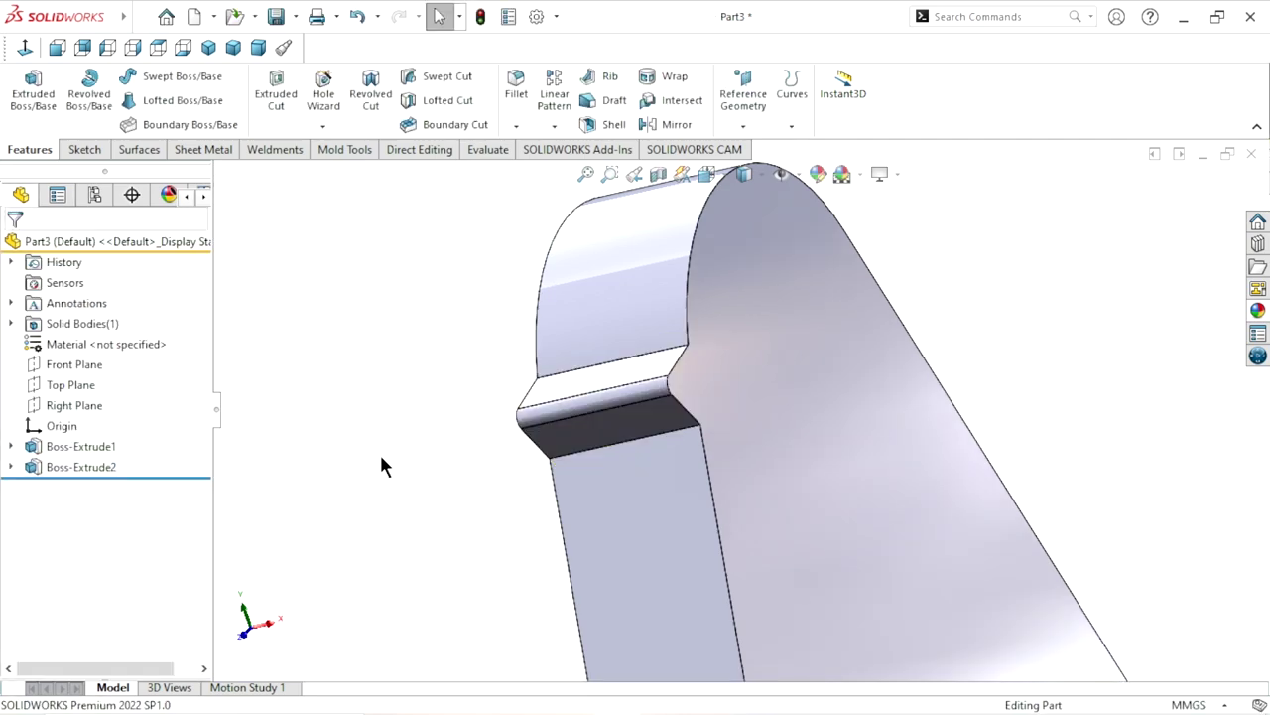
mouse_move(382, 466)
middle_down()
mouse_move(336, 490)
mouse_move(362, 485)
middle_up()
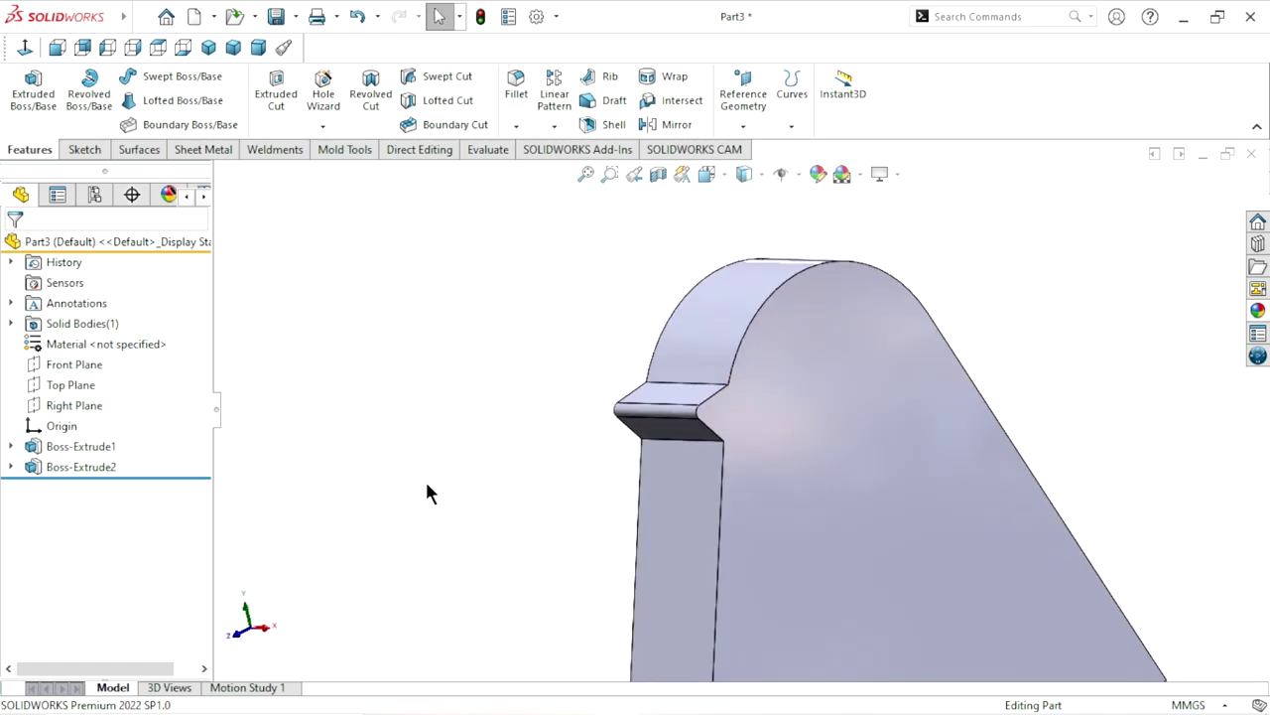
scroll(563, 501, up, 1)
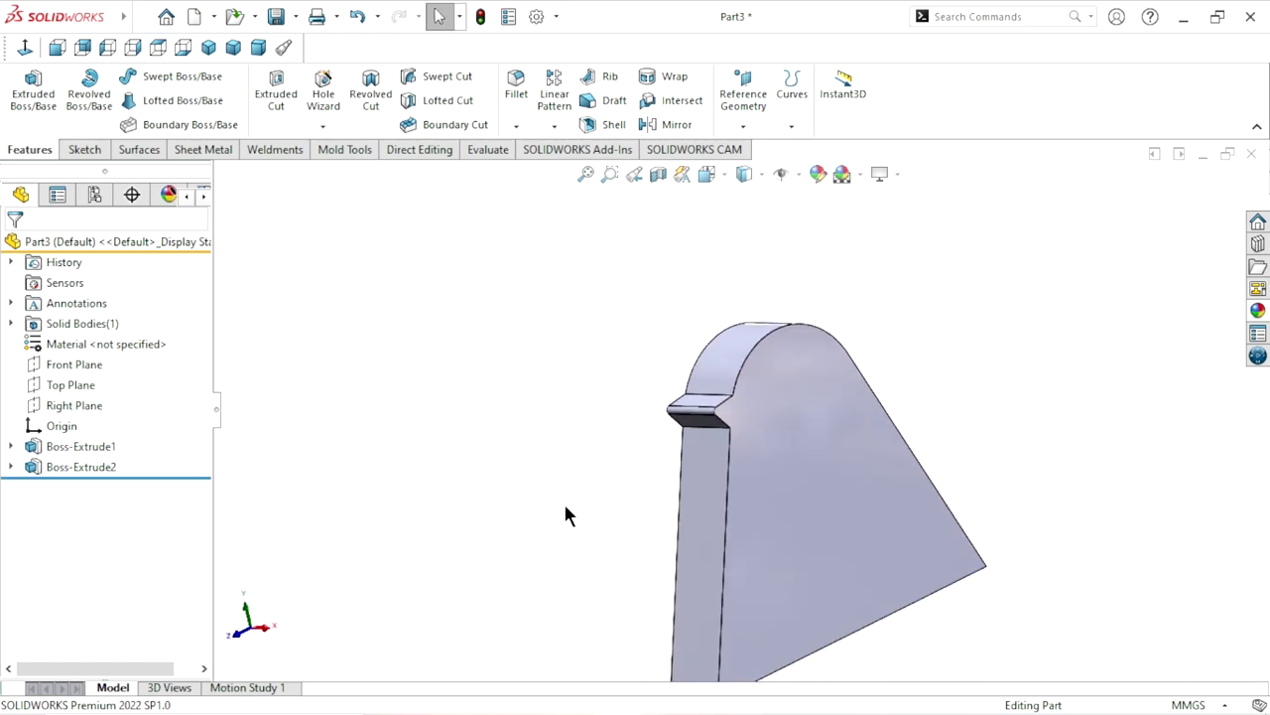
scroll(796, 421, down, 1)
mouse_move(931, 349)
middle_down()
mouse_move(831, 371)
mouse_move(879, 423)
mouse_move(893, 363)
middle_up()
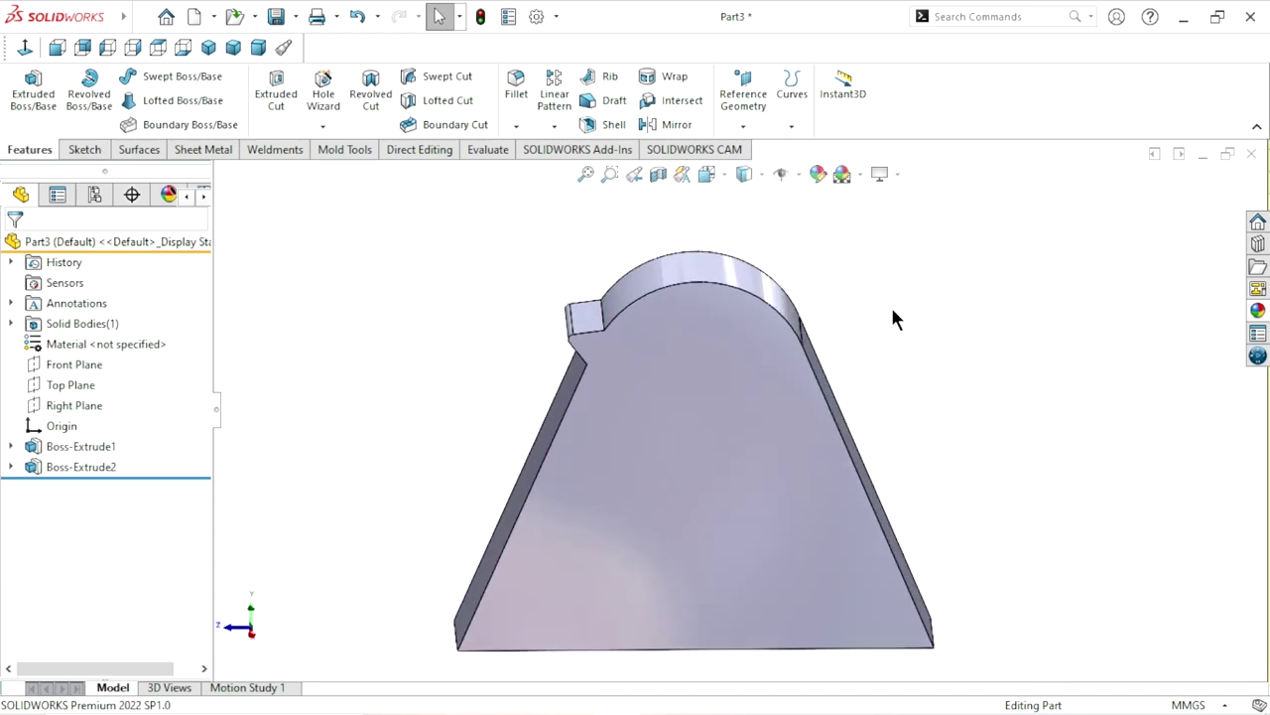
Start a circular pattern of Boss-Extrude2 using the rounded top face as axis
click(547, 129)
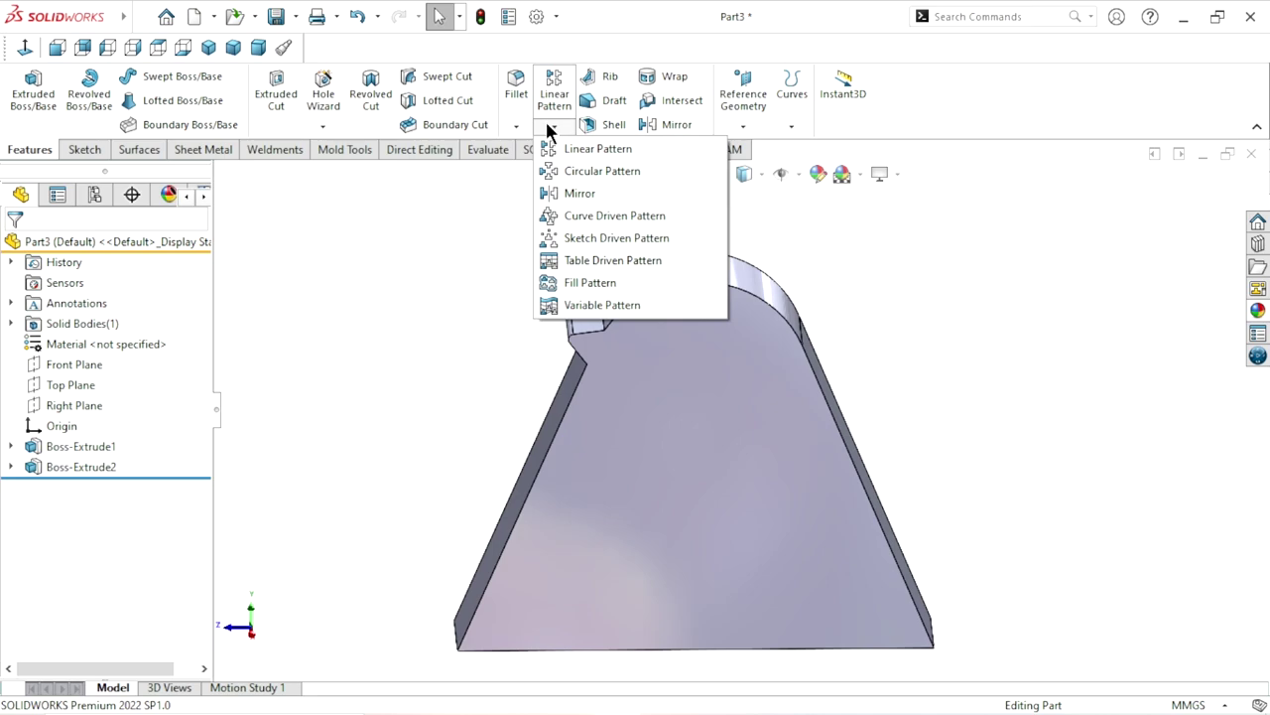
click(554, 170)
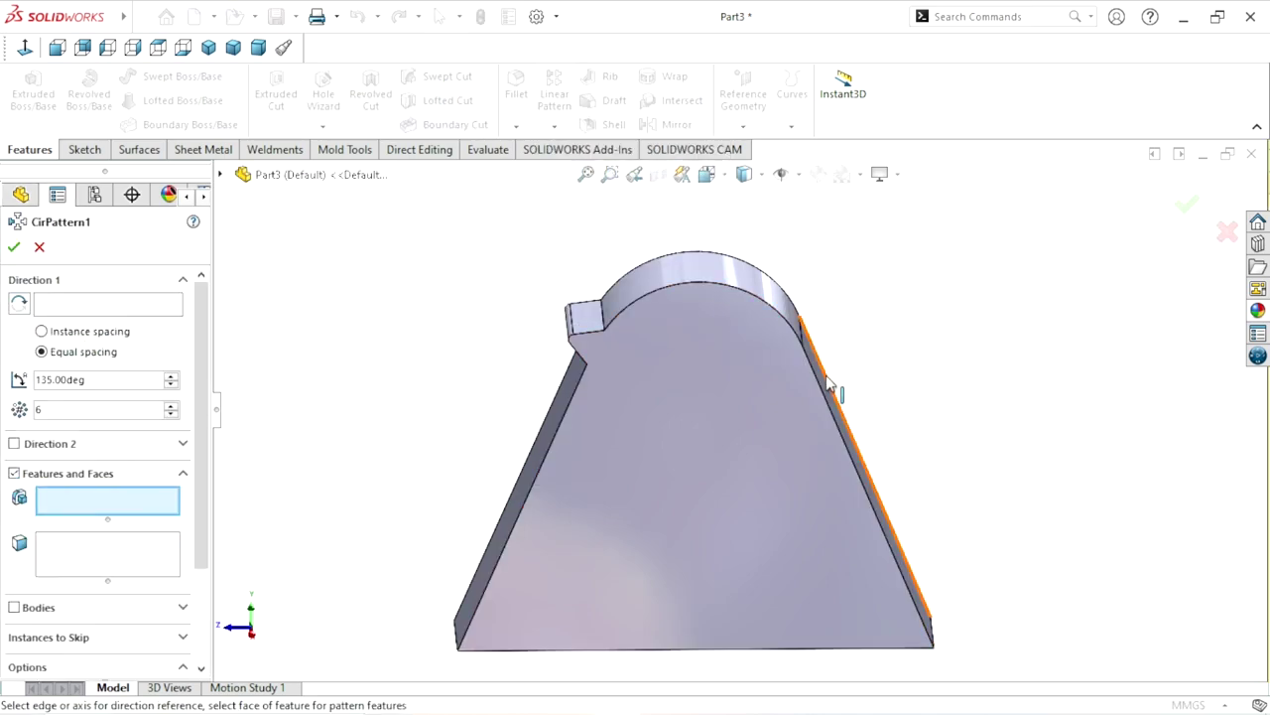
mouse_move(719, 407)
middle_down()
mouse_move(921, 311)
mouse_move(748, 425)
middle_up()
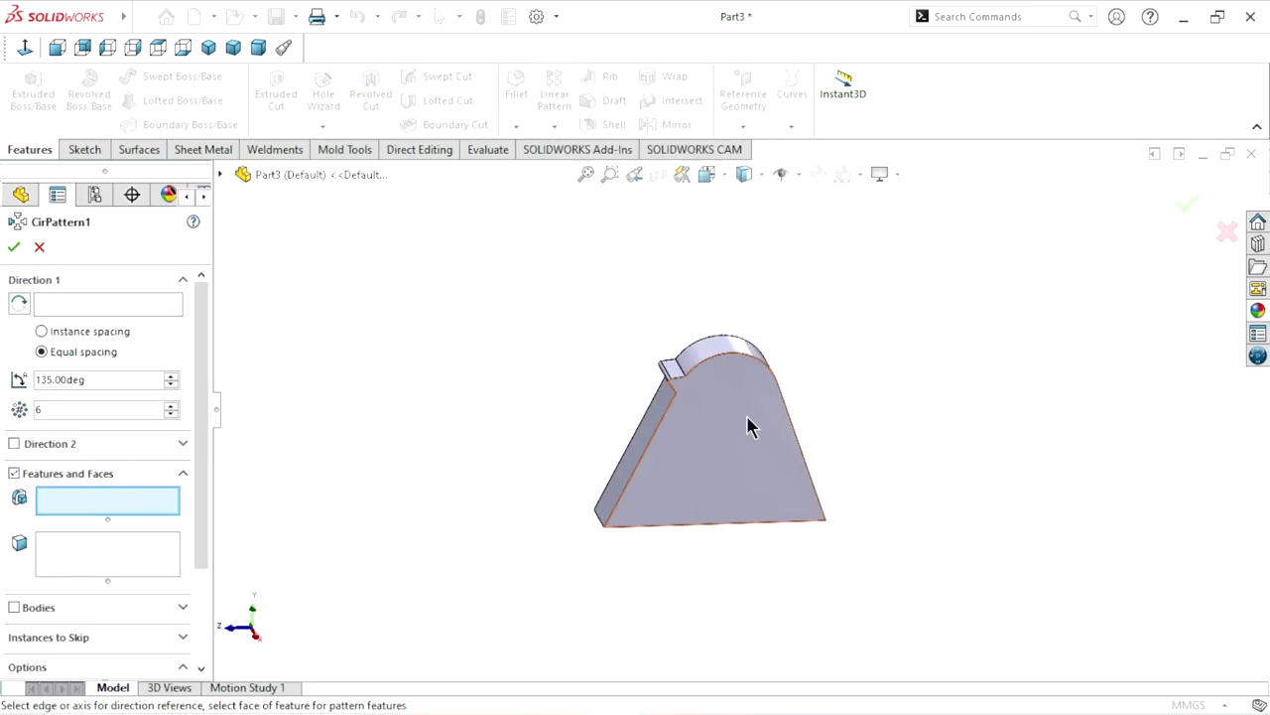
scroll(695, 387, down, 5)
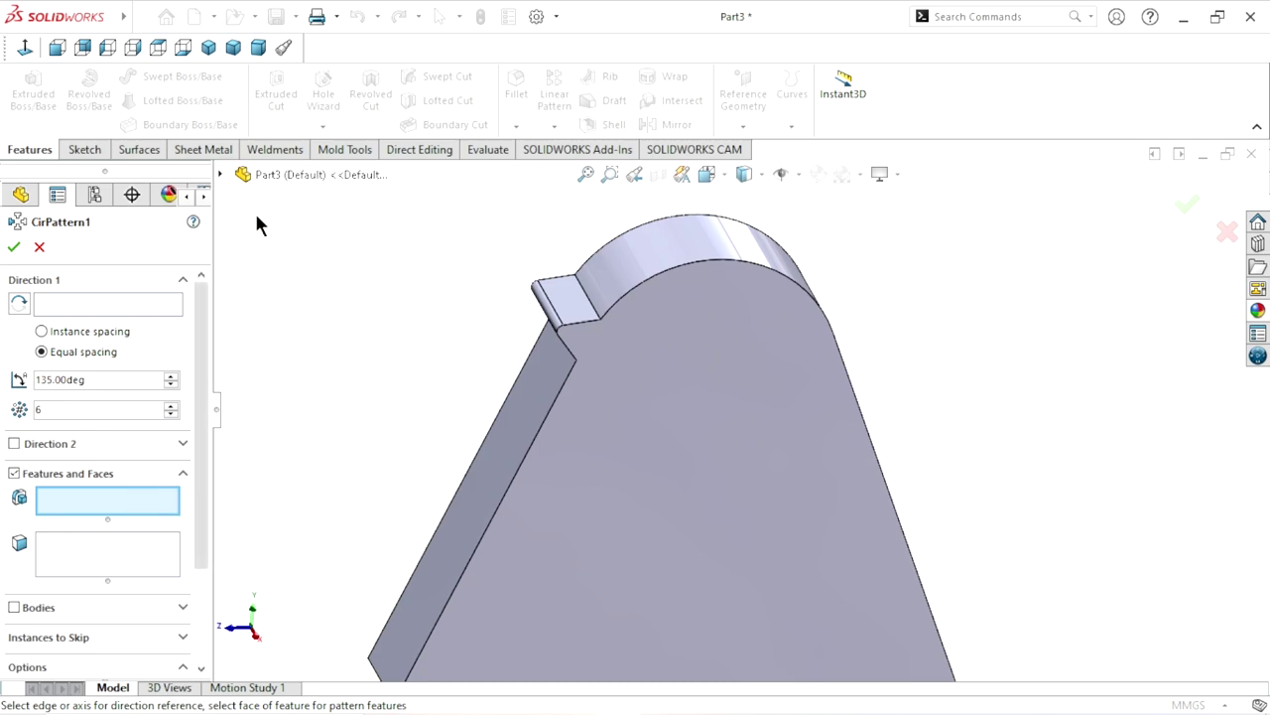
click(220, 174)
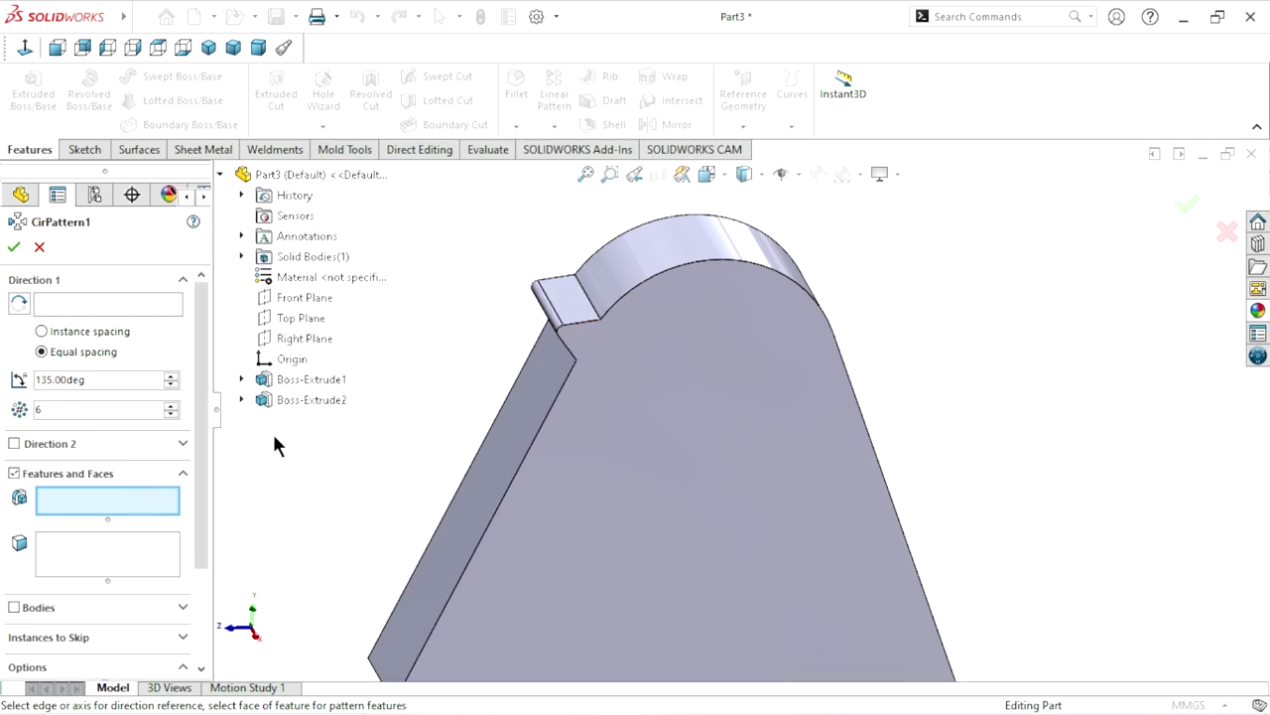
click(274, 405)
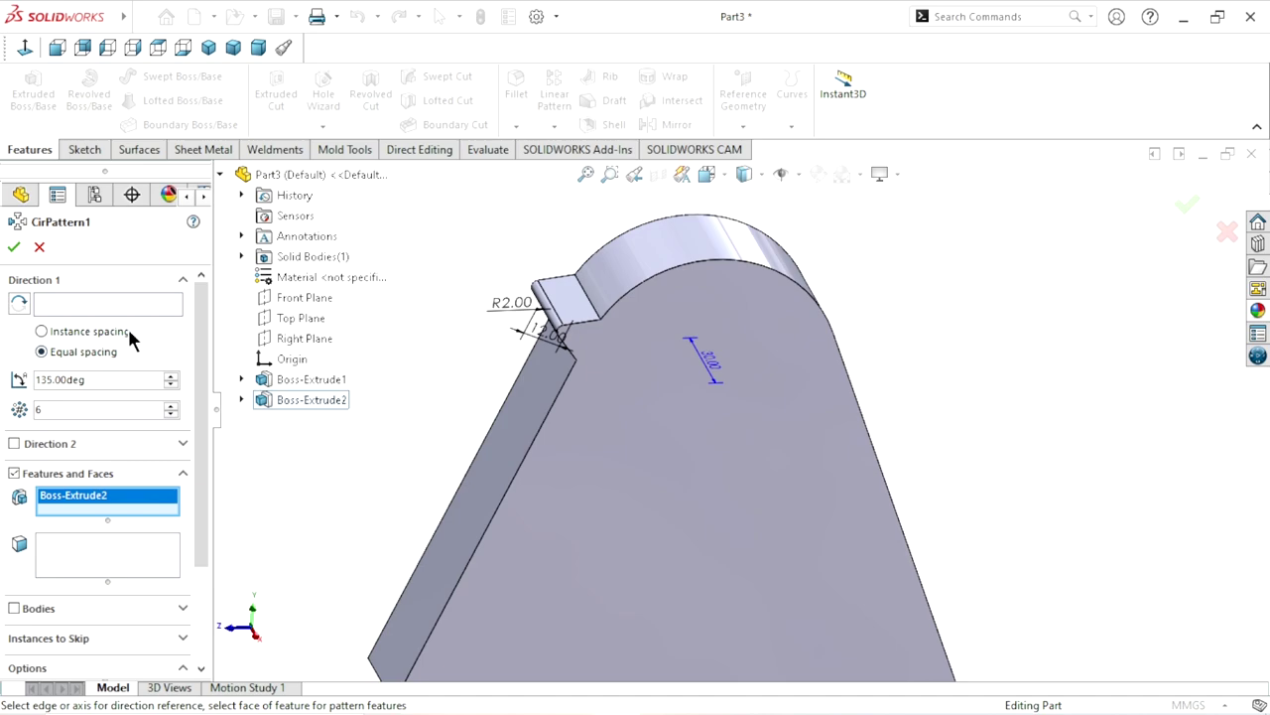
click(64, 297)
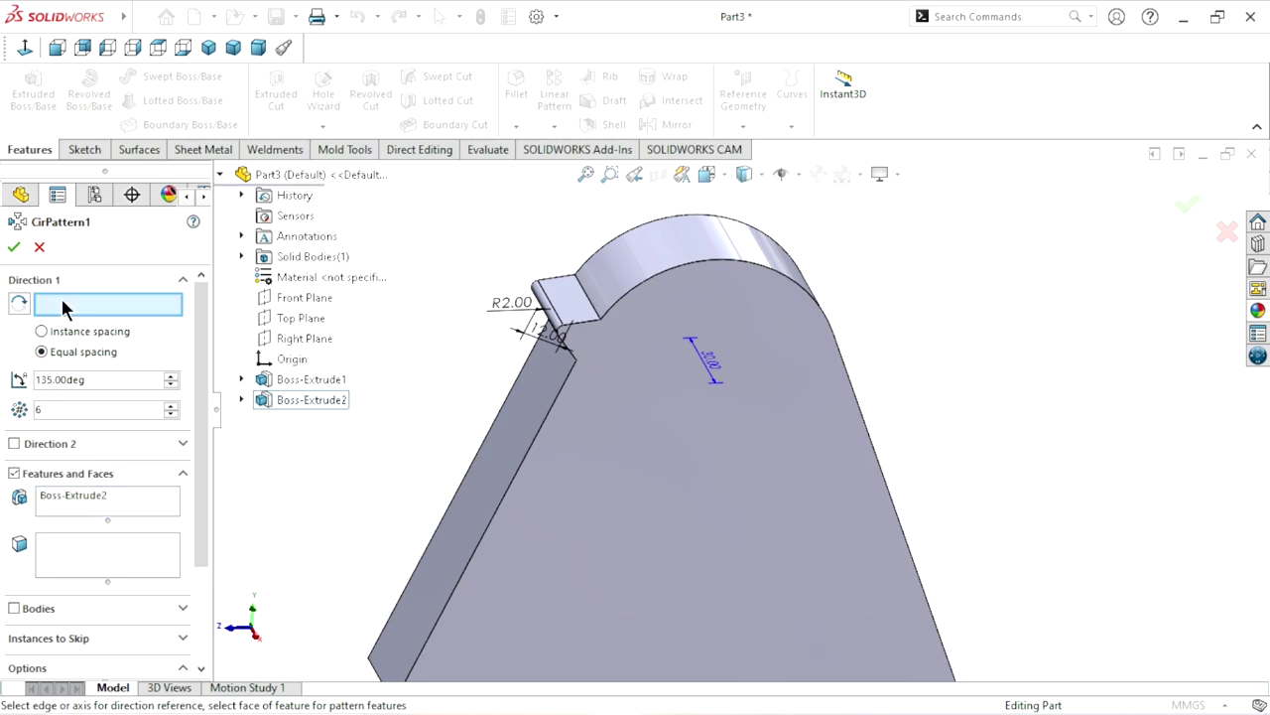
click(692, 249)
mouse_move(964, 360)
middle_down()
mouse_move(923, 347)
mouse_move(943, 289)
middle_up()
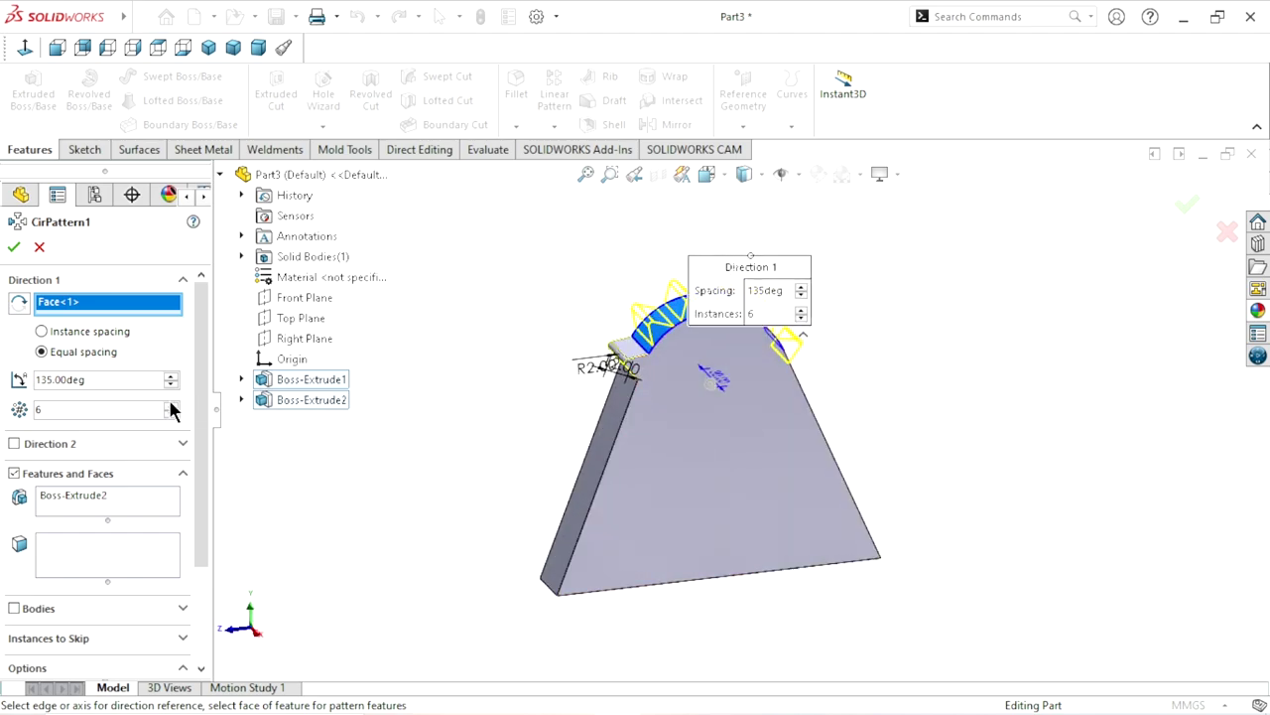
Set the pattern to 135° with equal spacing and 7 instances, then confirm
drag(129, 384, 3, 395)
text(360)
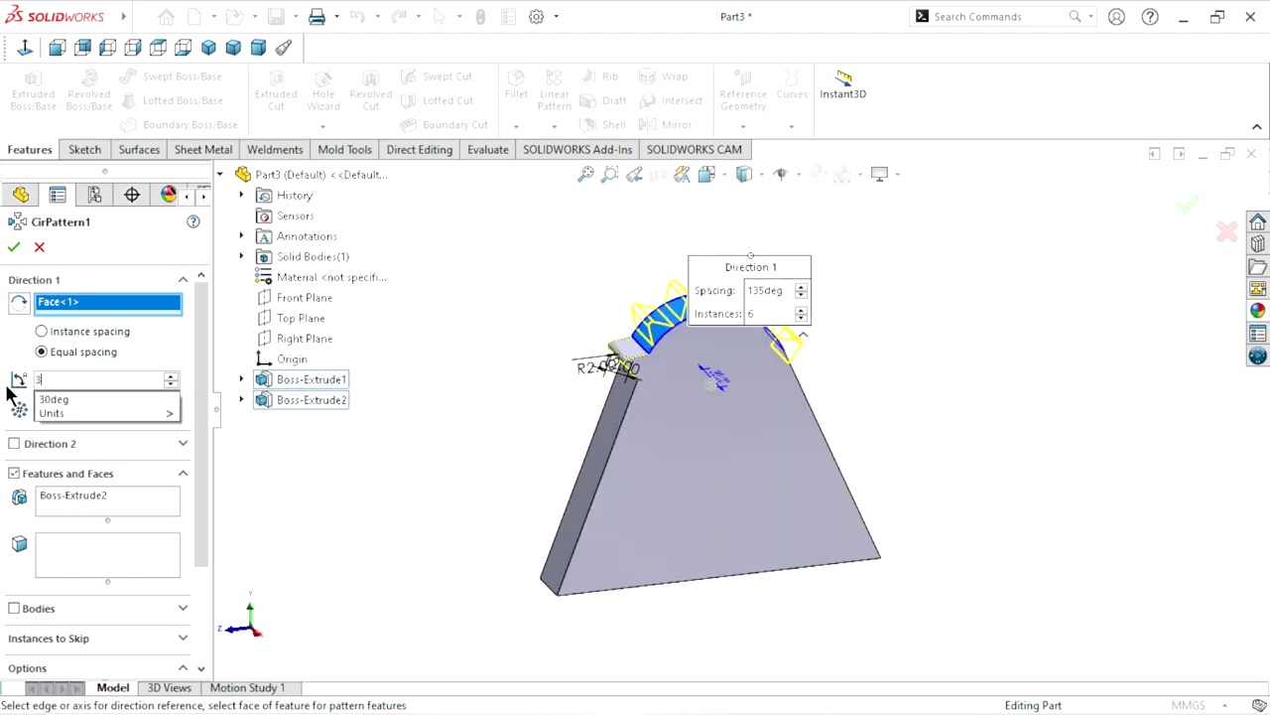
key(Return)
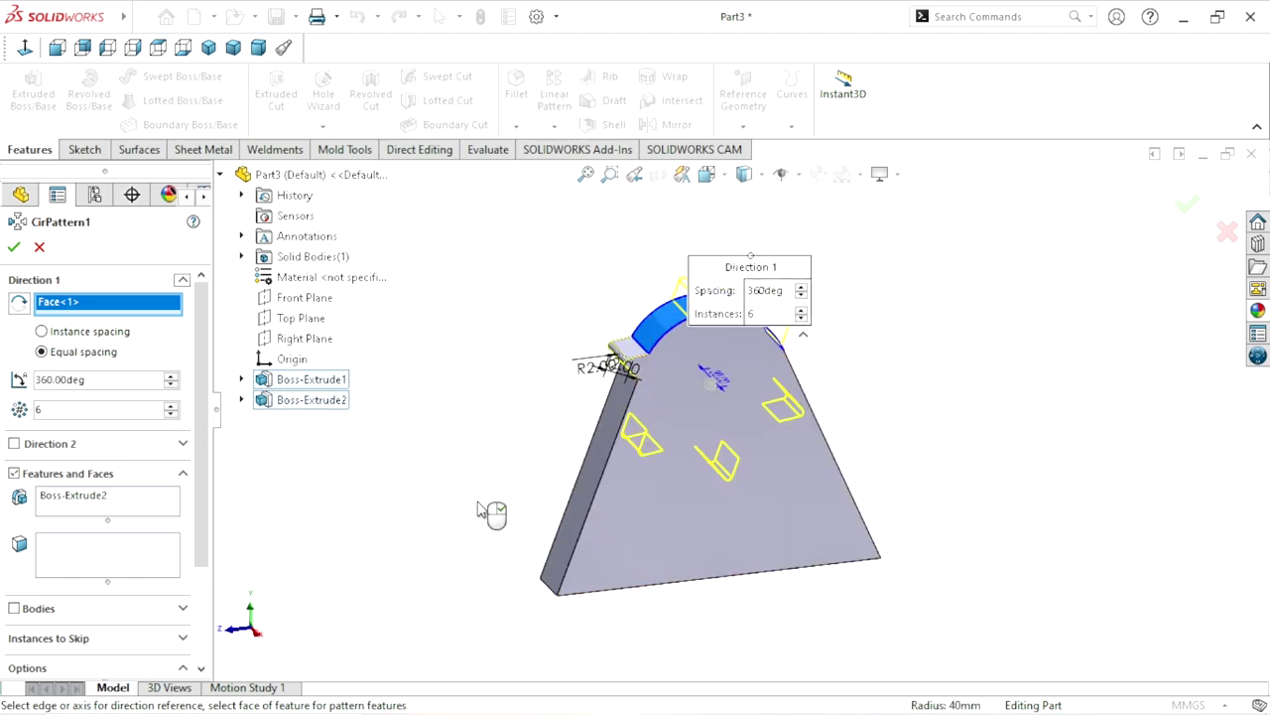
mouse_move(487, 513)
middle_down()
mouse_move(1035, 322)
mouse_move(96, 421)
mouse_move(104, 388)
middle_up()
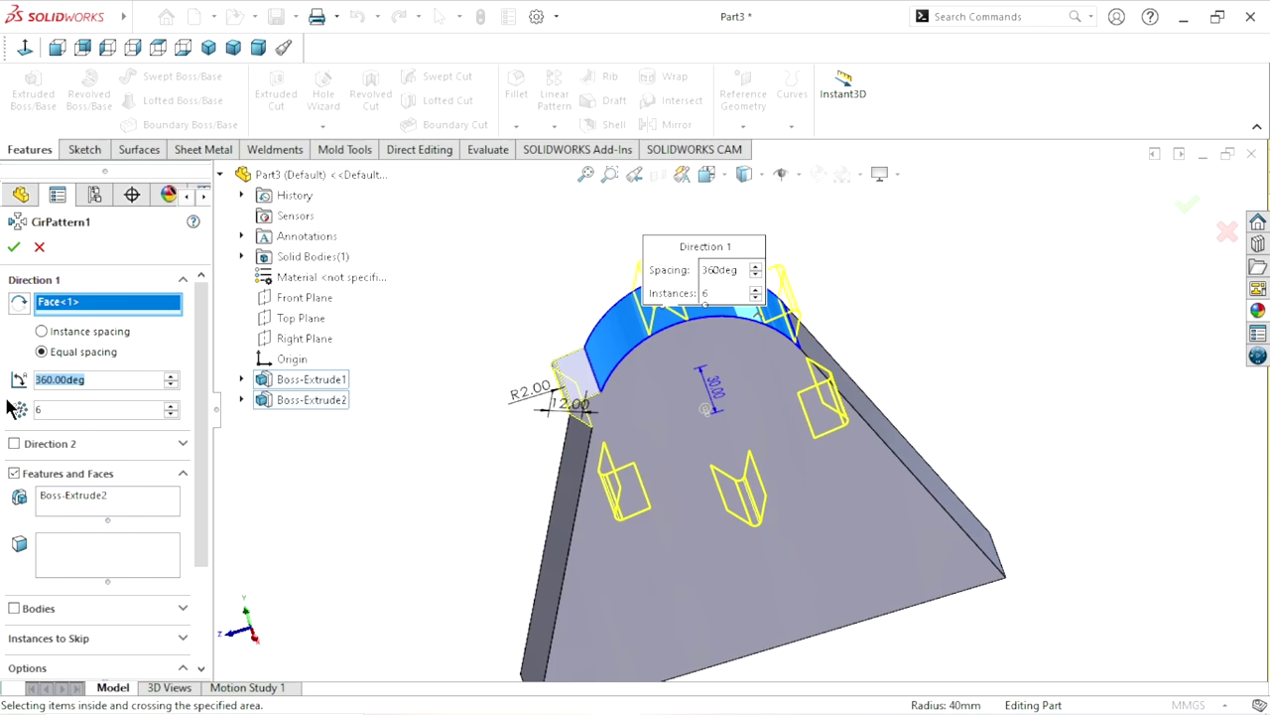
text(135)
key(Return)
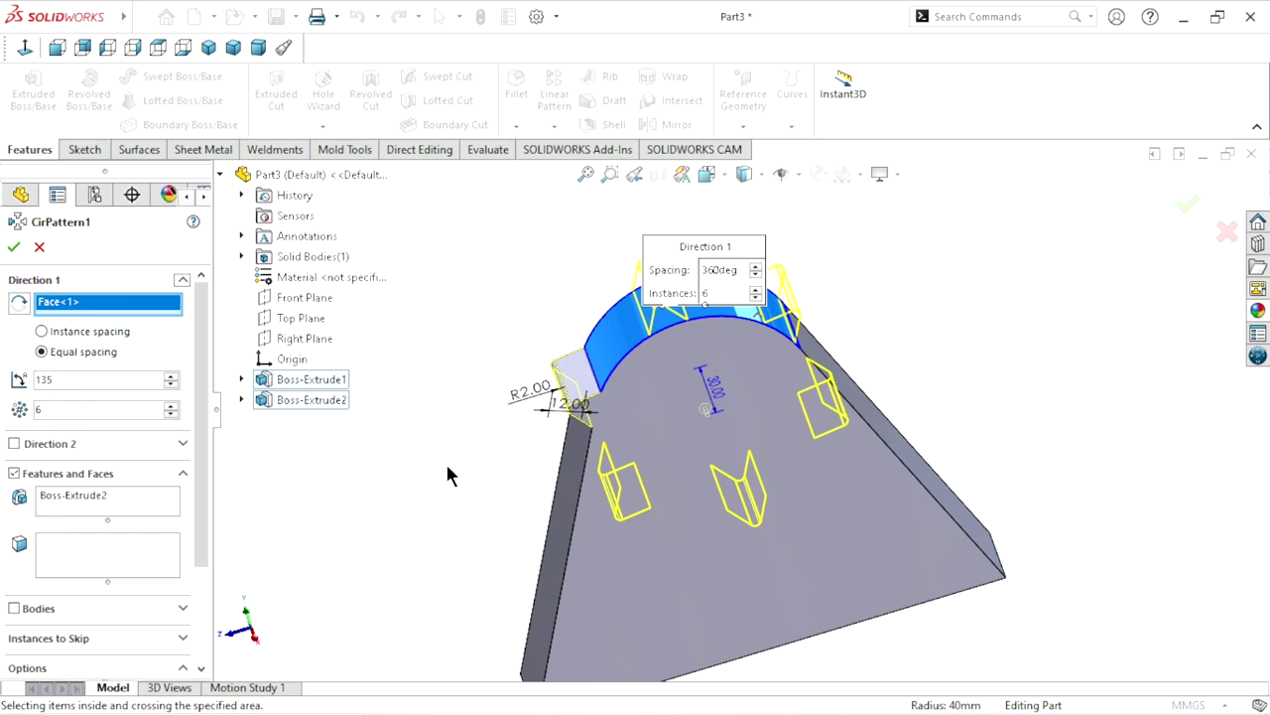
scroll(809, 300, down, 2)
scroll(974, 331, down, 2)
middle_drag(975, 331, 935, 332)
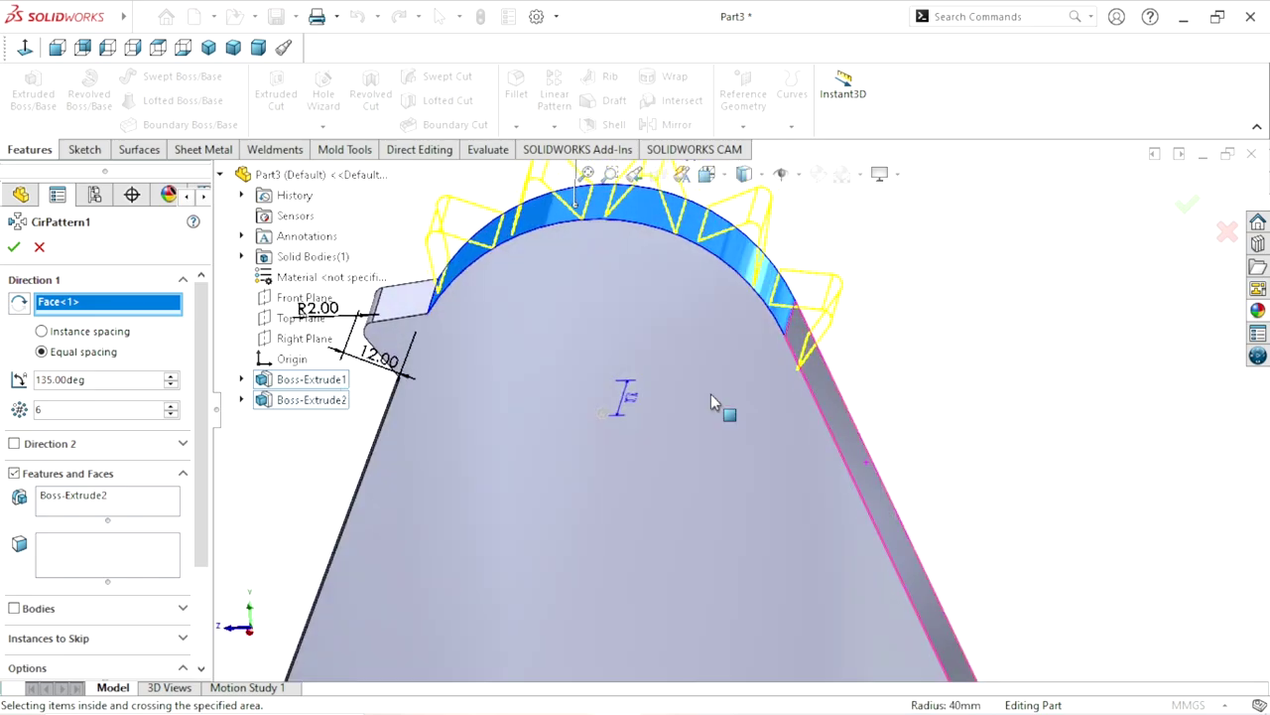
scroll(711, 394, up, 3)
scroll(735, 380, down, 2)
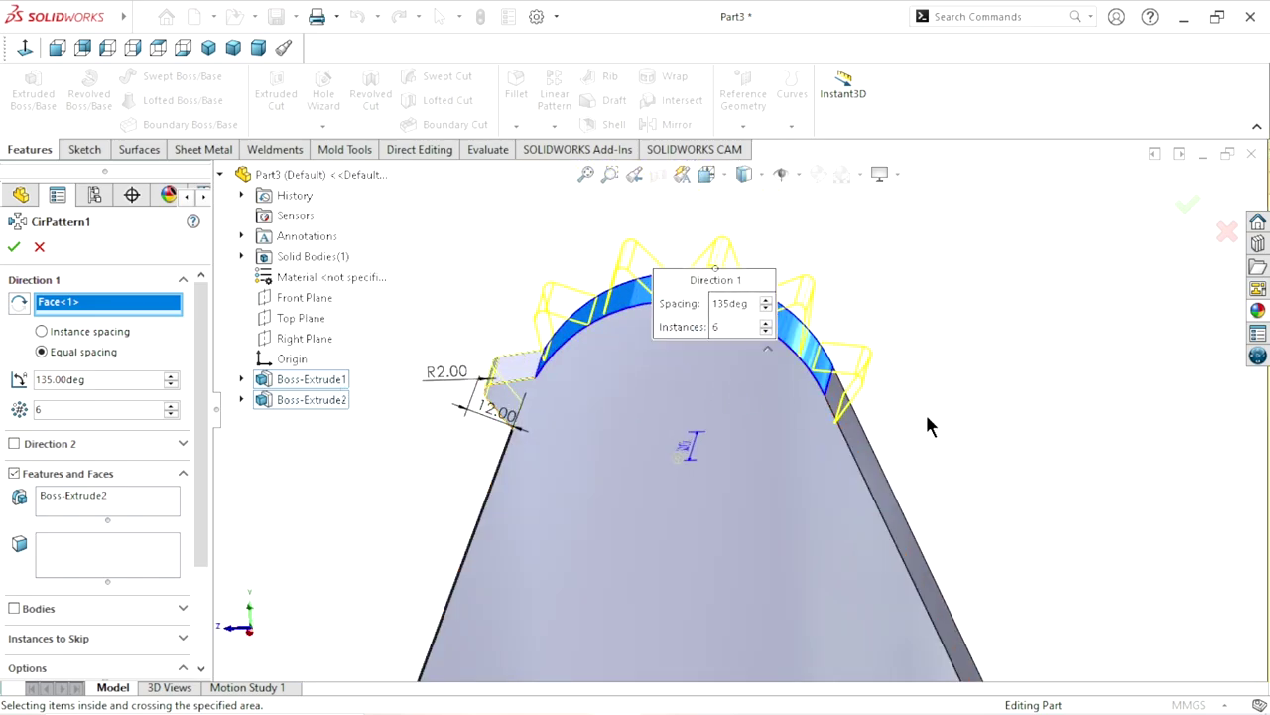
mouse_move(927, 424)
middle_down()
mouse_move(963, 387)
mouse_move(949, 420)
middle_up()
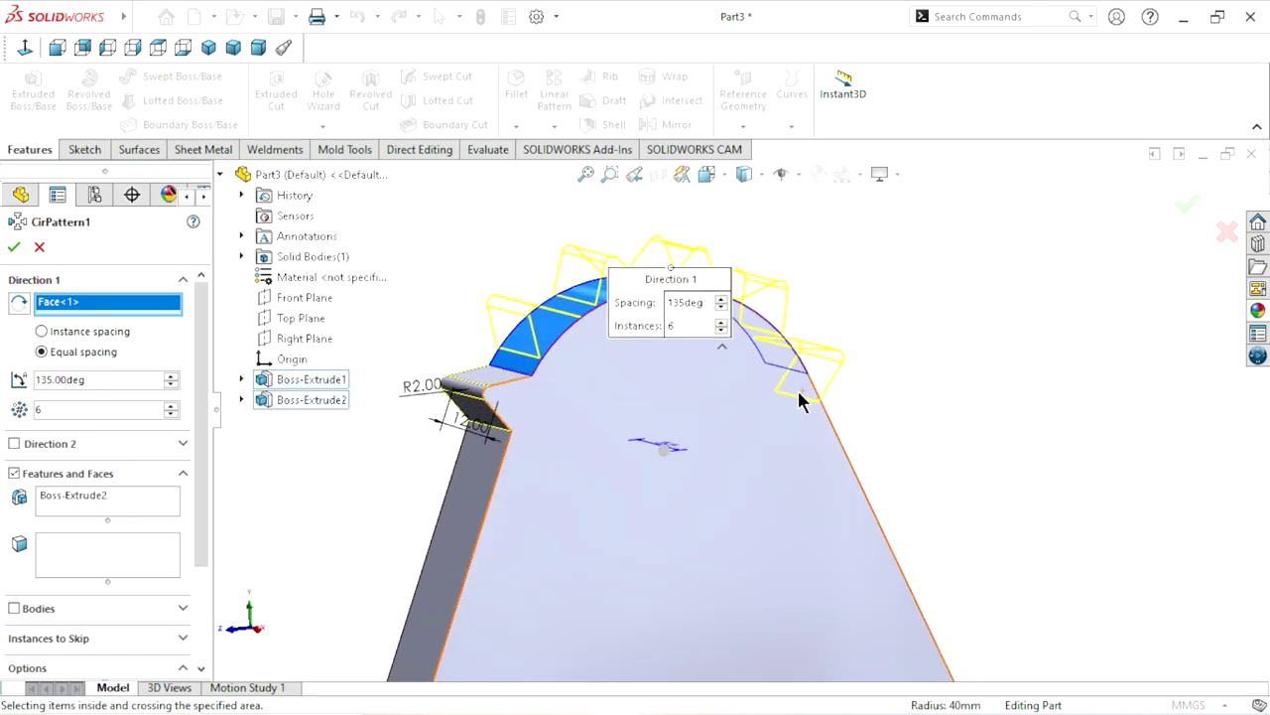
mouse_move(800, 397)
middle_down()
mouse_move(950, 377)
mouse_move(896, 372)
mouse_move(903, 388)
mouse_move(719, 444)
middle_up()
scroll(719, 444, down, 1)
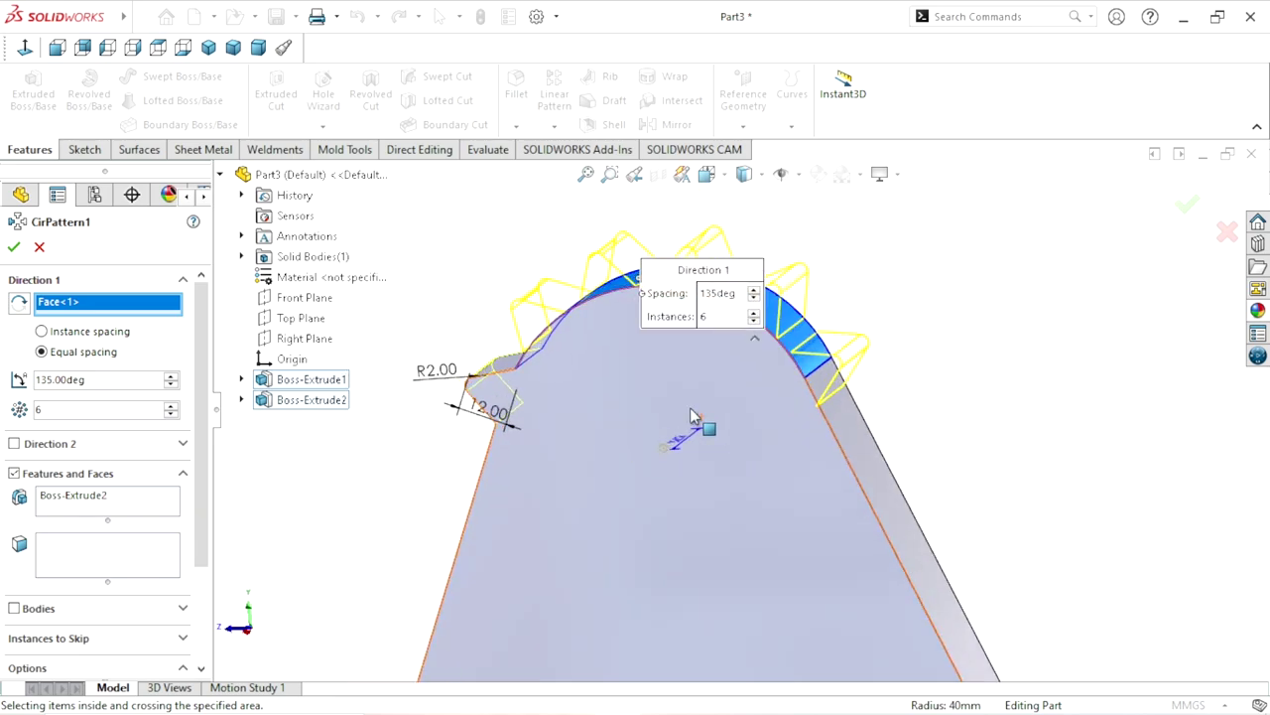
click(173, 406)
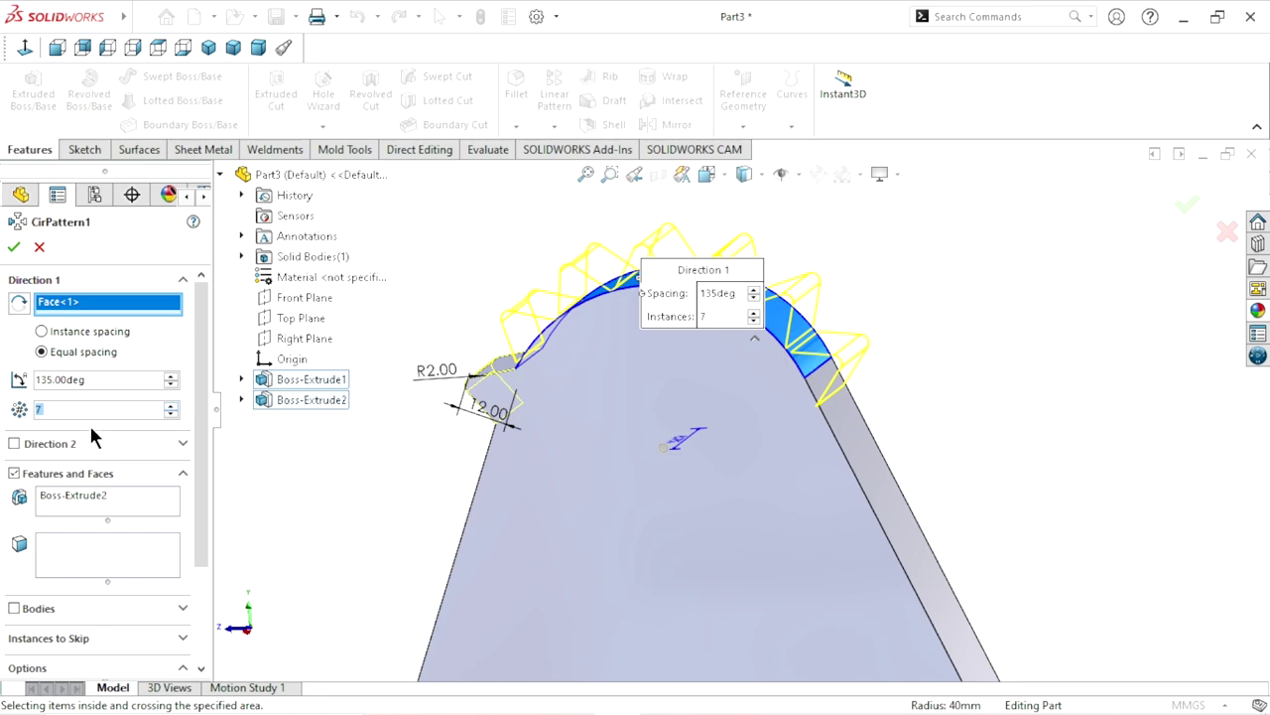
click(13, 249)
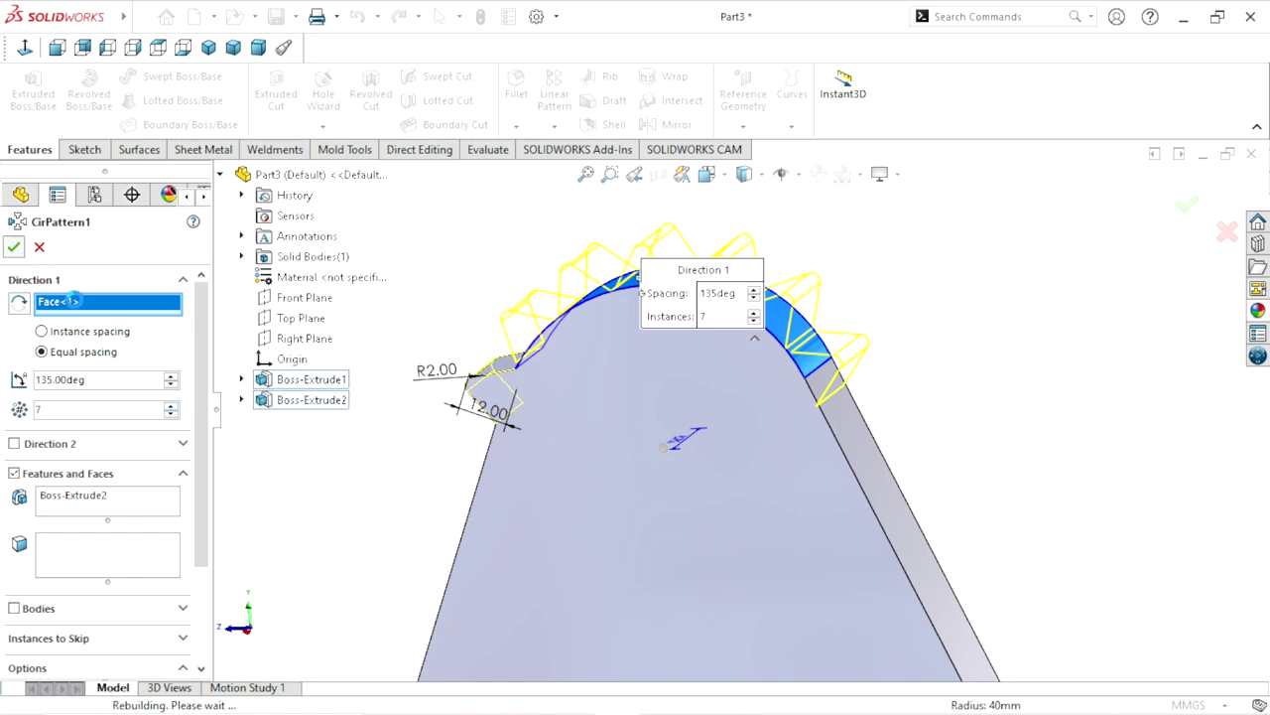
Use the plate's sloped edge as direction and Boss-Extrude2 as the feature to pattern
mouse_move(774, 425)
middle_down()
mouse_move(712, 499)
mouse_move(789, 476)
mouse_move(755, 377)
mouse_move(743, 464)
mouse_move(710, 470)
mouse_move(743, 421)
middle_up()
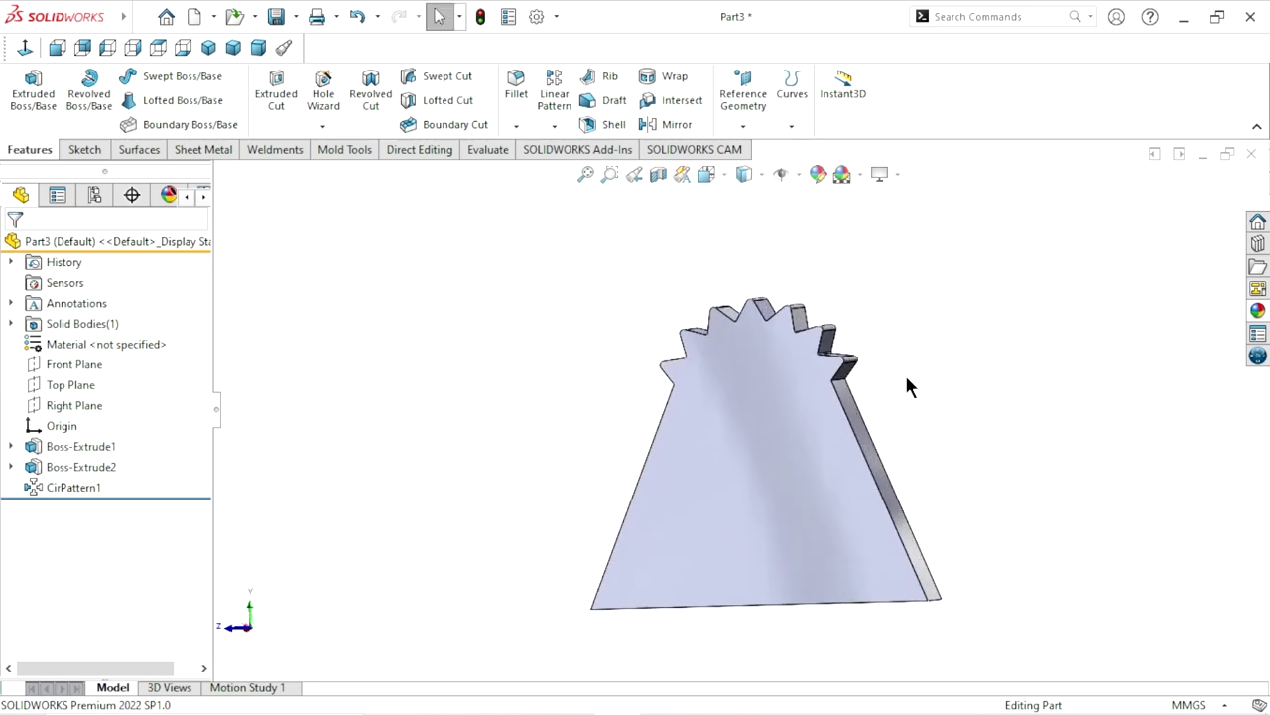
mouse_move(906, 388)
middle_down()
mouse_move(1002, 443)
mouse_move(913, 417)
middle_up()
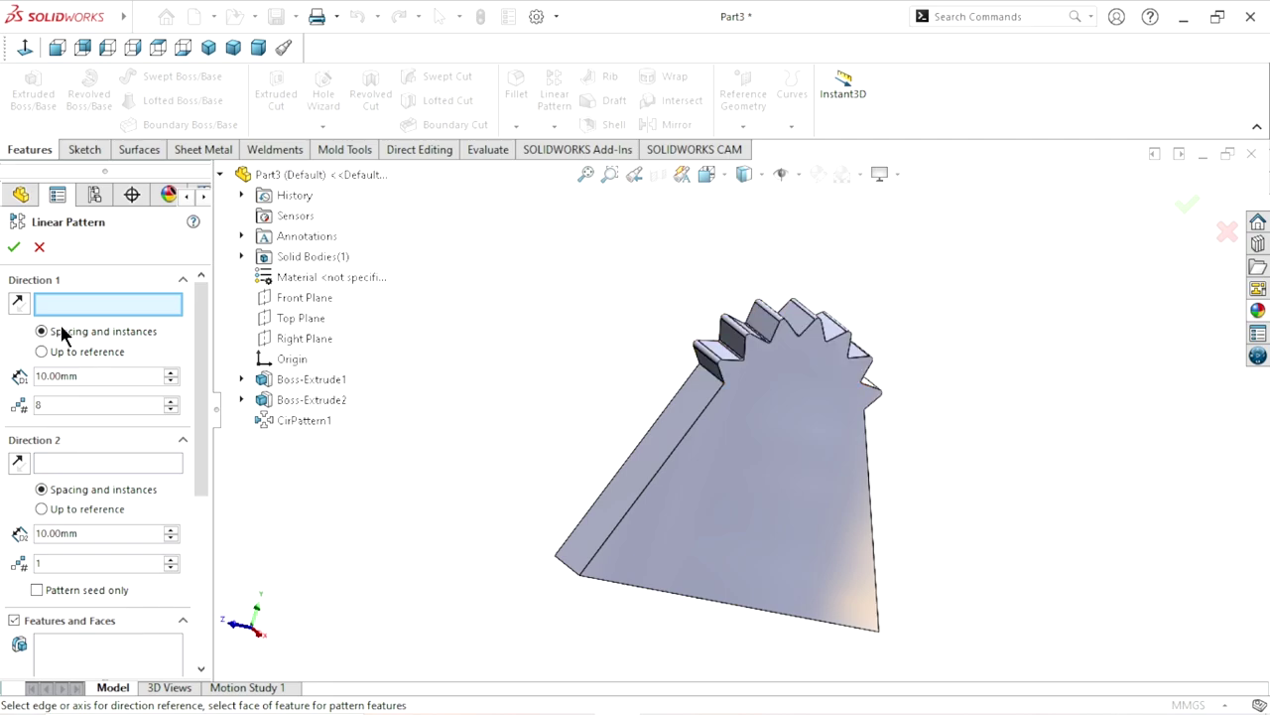
scroll(754, 522, down, 2)
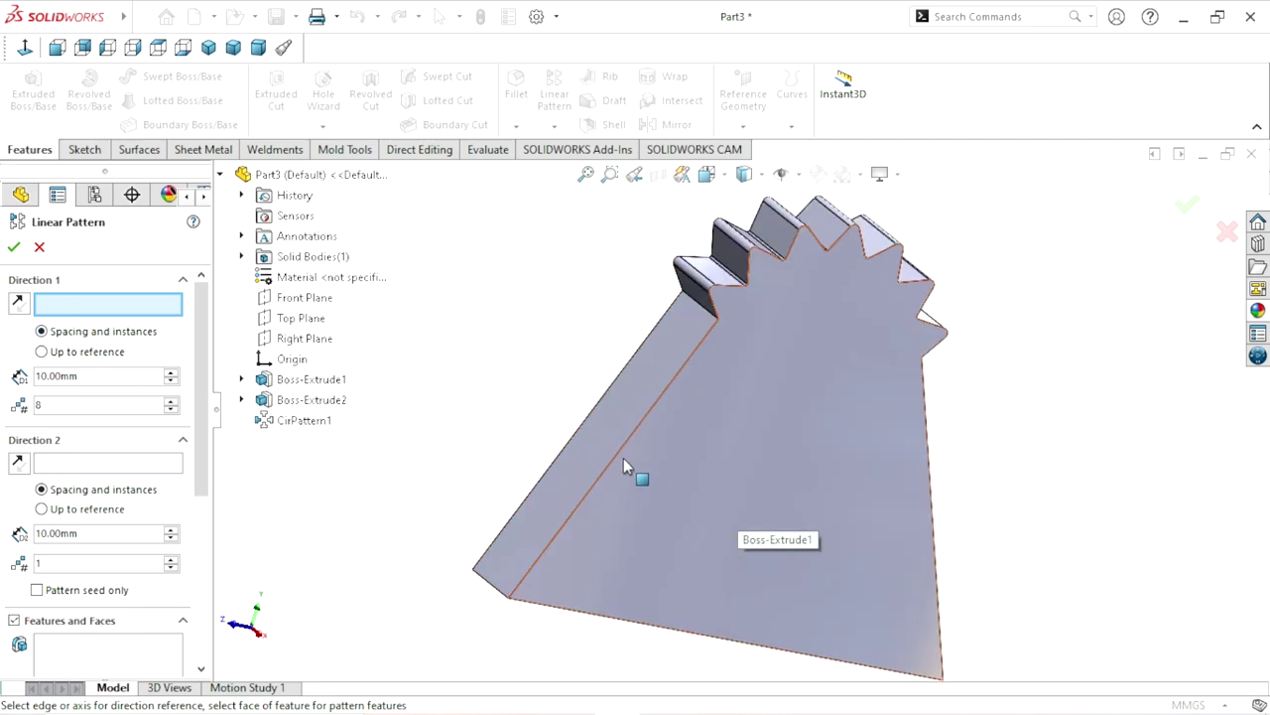
click(621, 454)
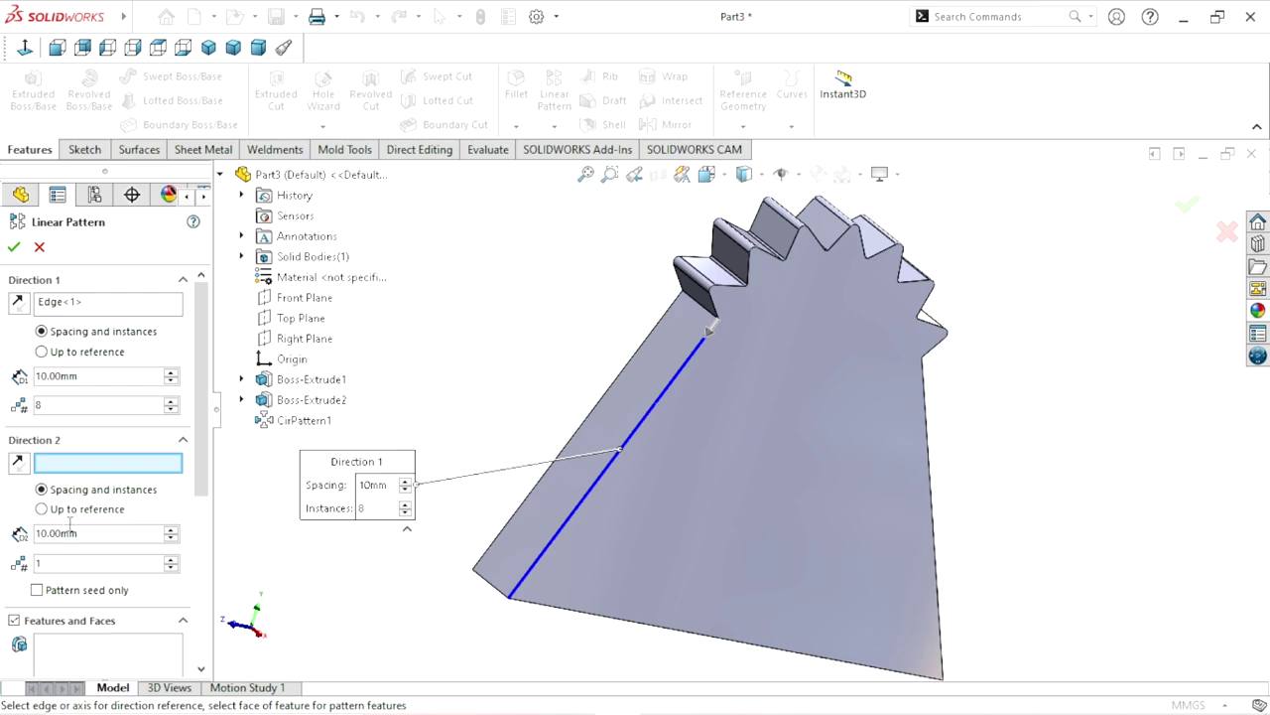
click(71, 667)
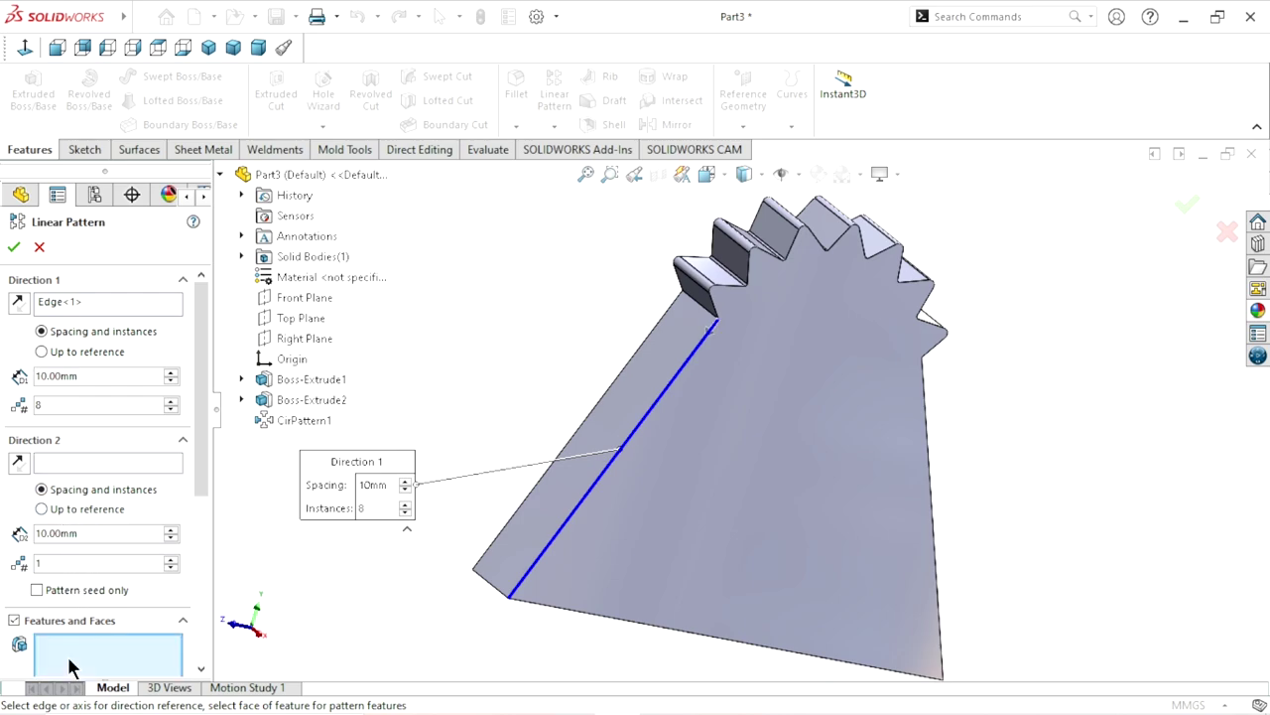
click(295, 400)
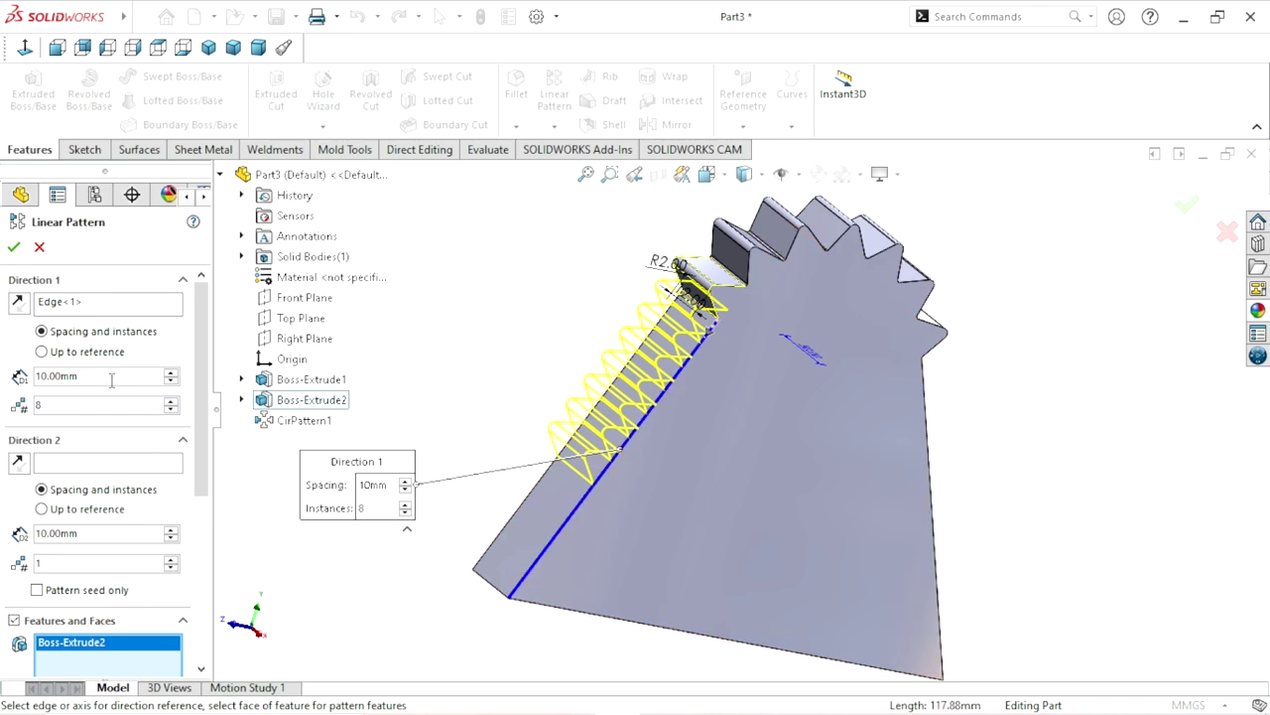
Set the linear pattern to 16 mm spacing with 8 teeth and accept it
drag(111, 380, 2, 398)
text(16)
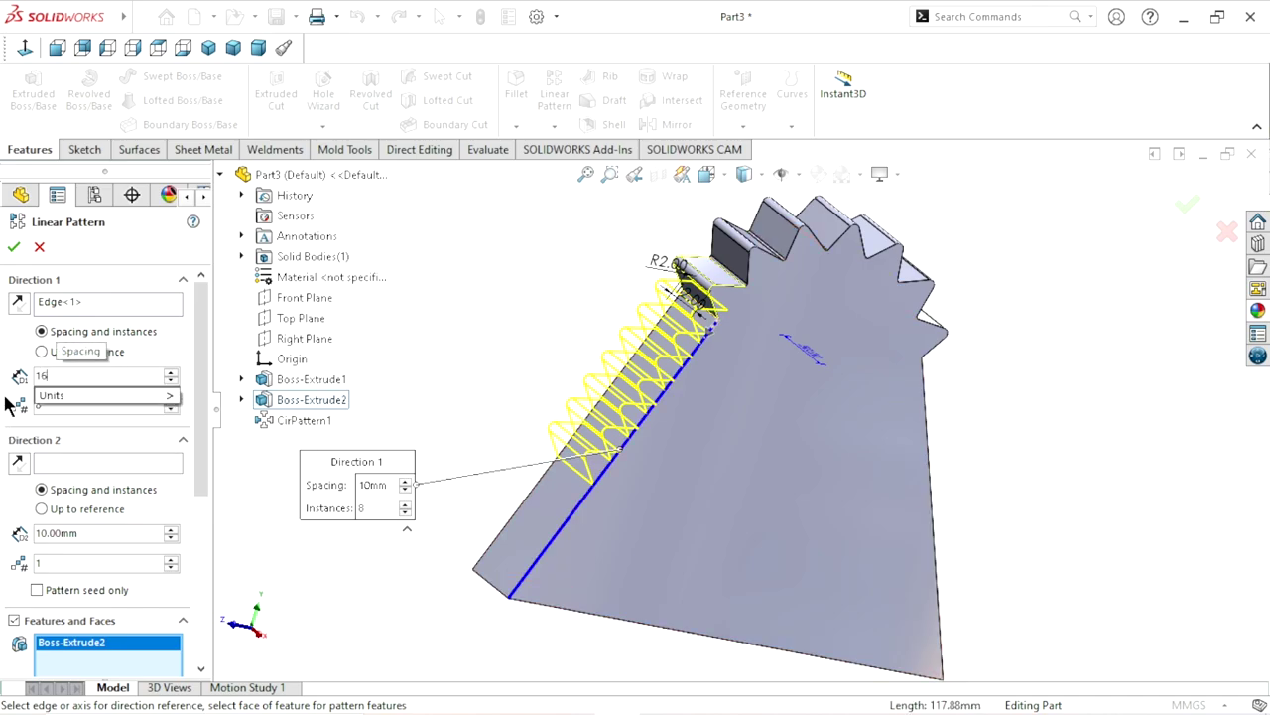
key(Return)
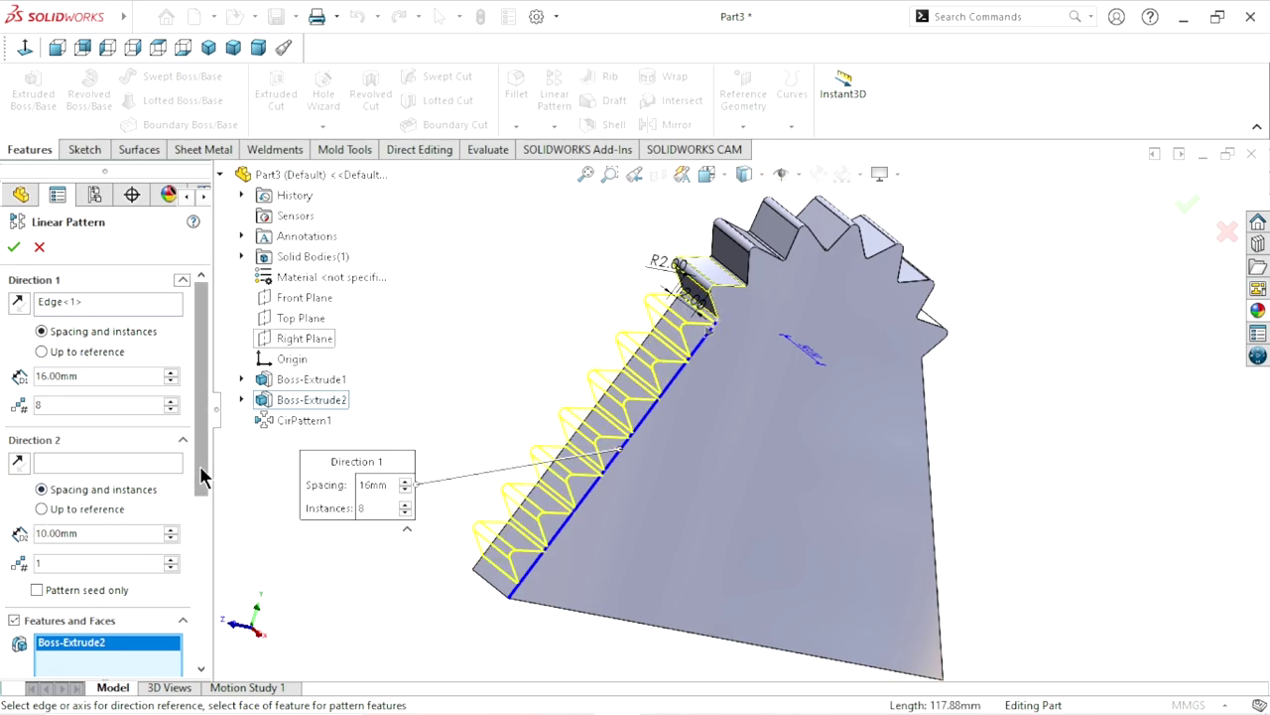
drag(200, 486, 233, 390)
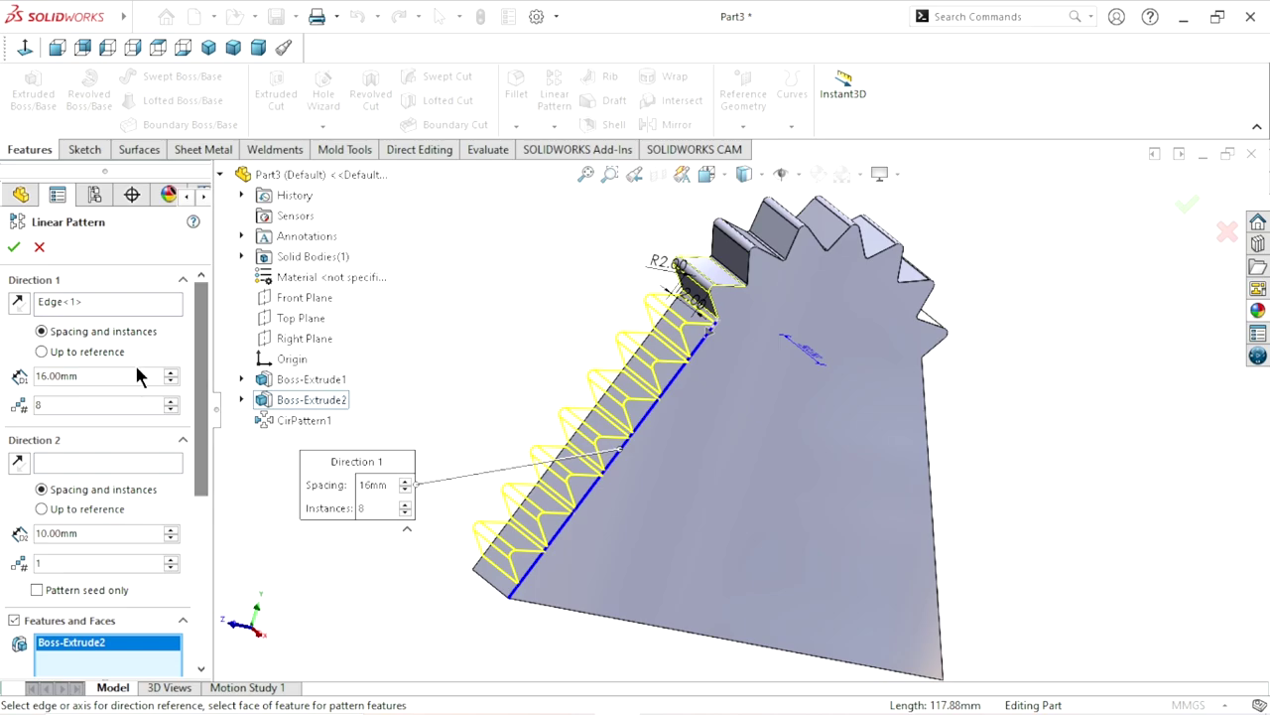
click(14, 246)
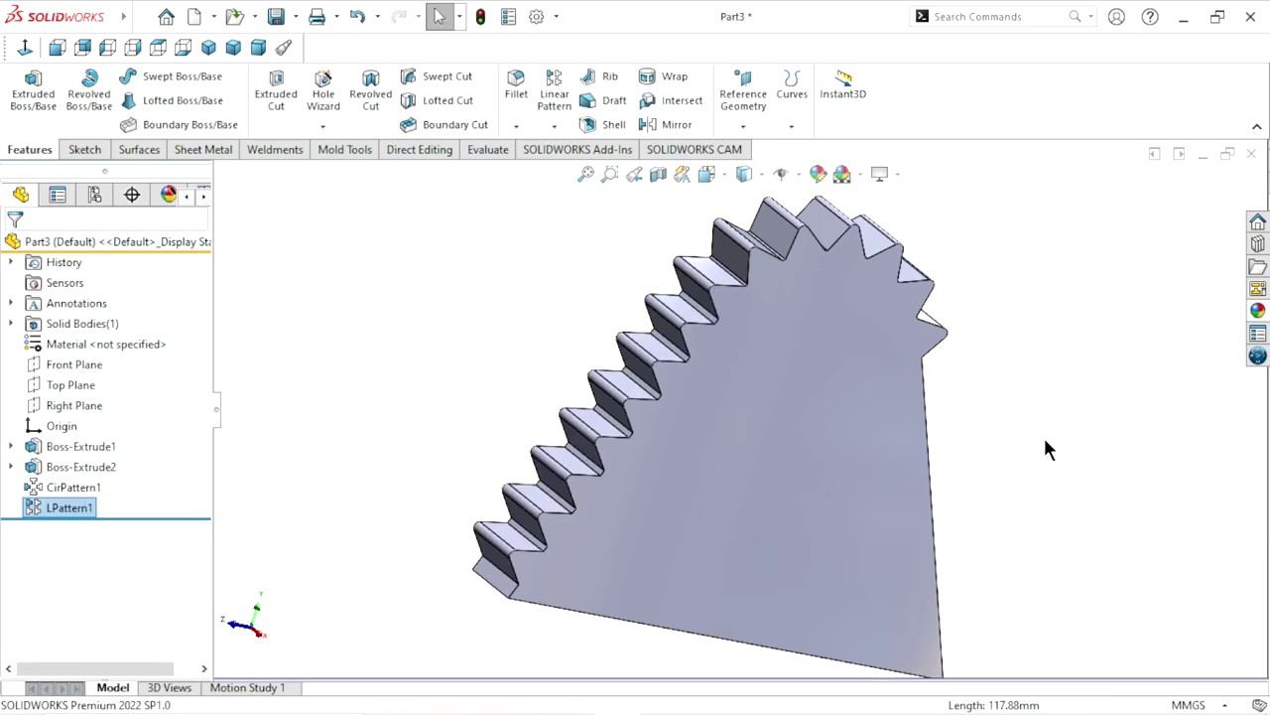
mouse_move(992, 487)
middle_down()
mouse_move(883, 307)
mouse_move(791, 417)
middle_up()
scroll(791, 412, down, 5)
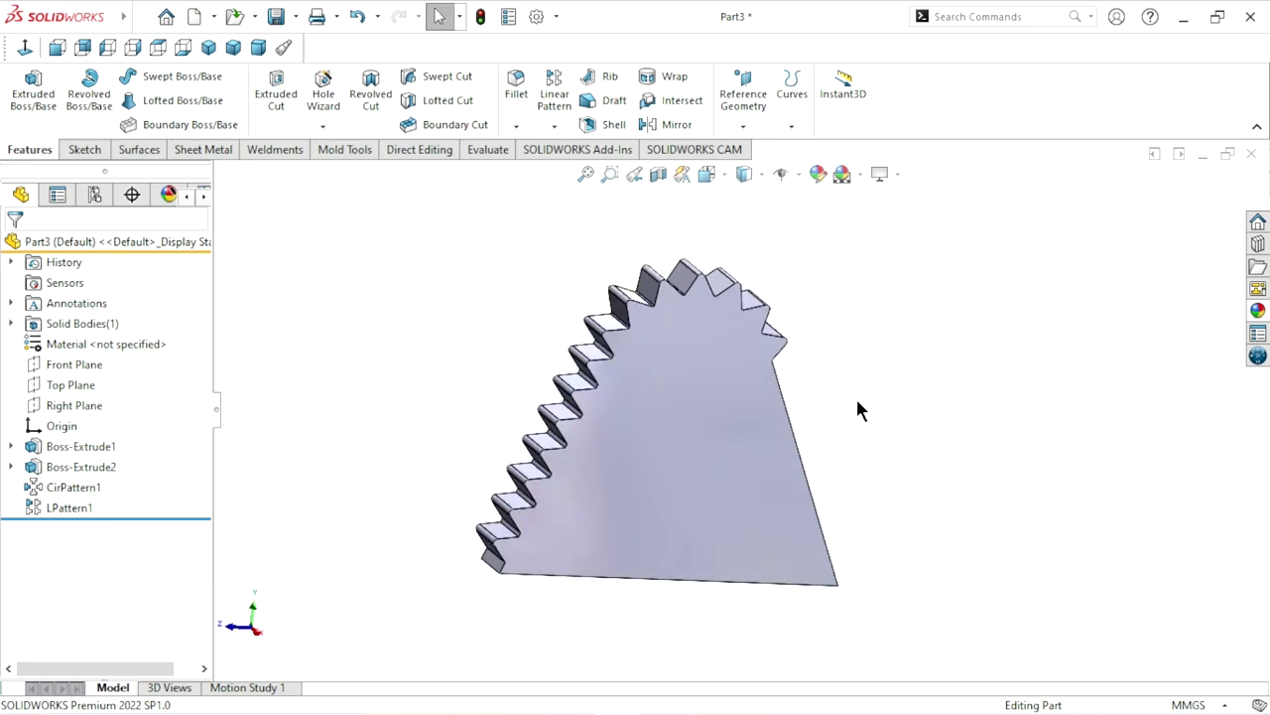
Mirror LPattern1 about the Front Plane so teeth line the other slanted edge
click(674, 125)
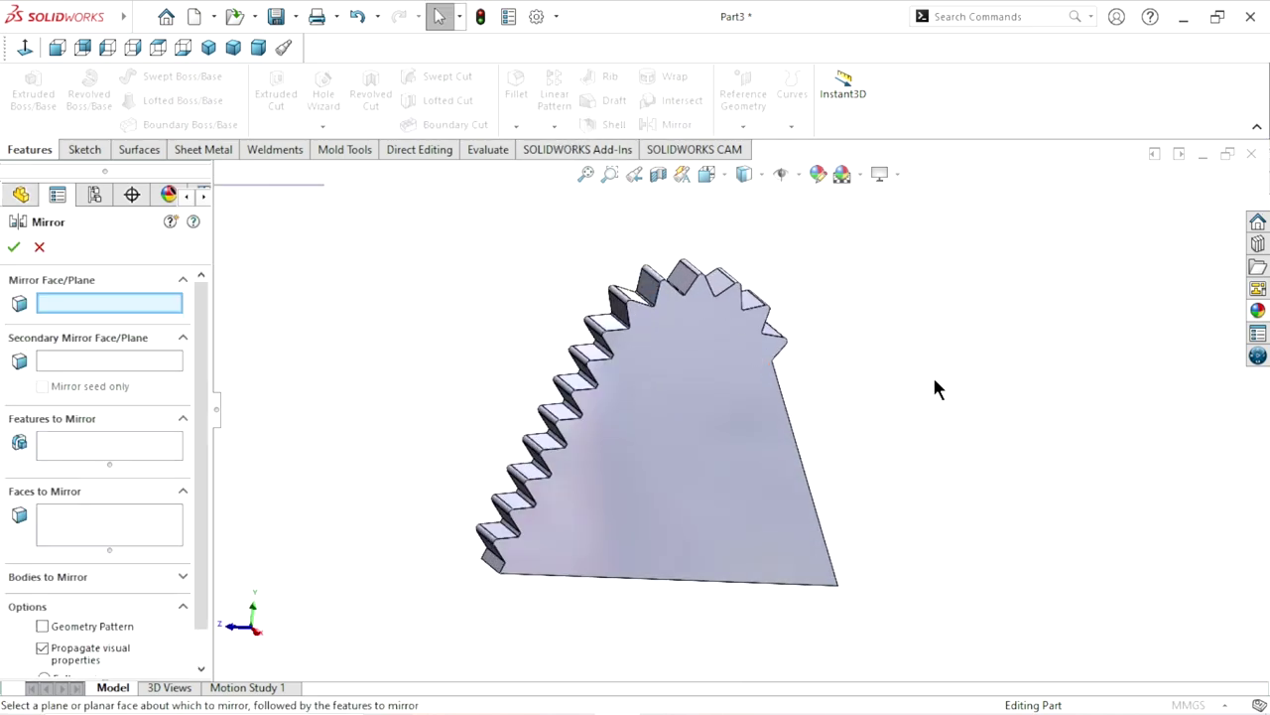
click(68, 452)
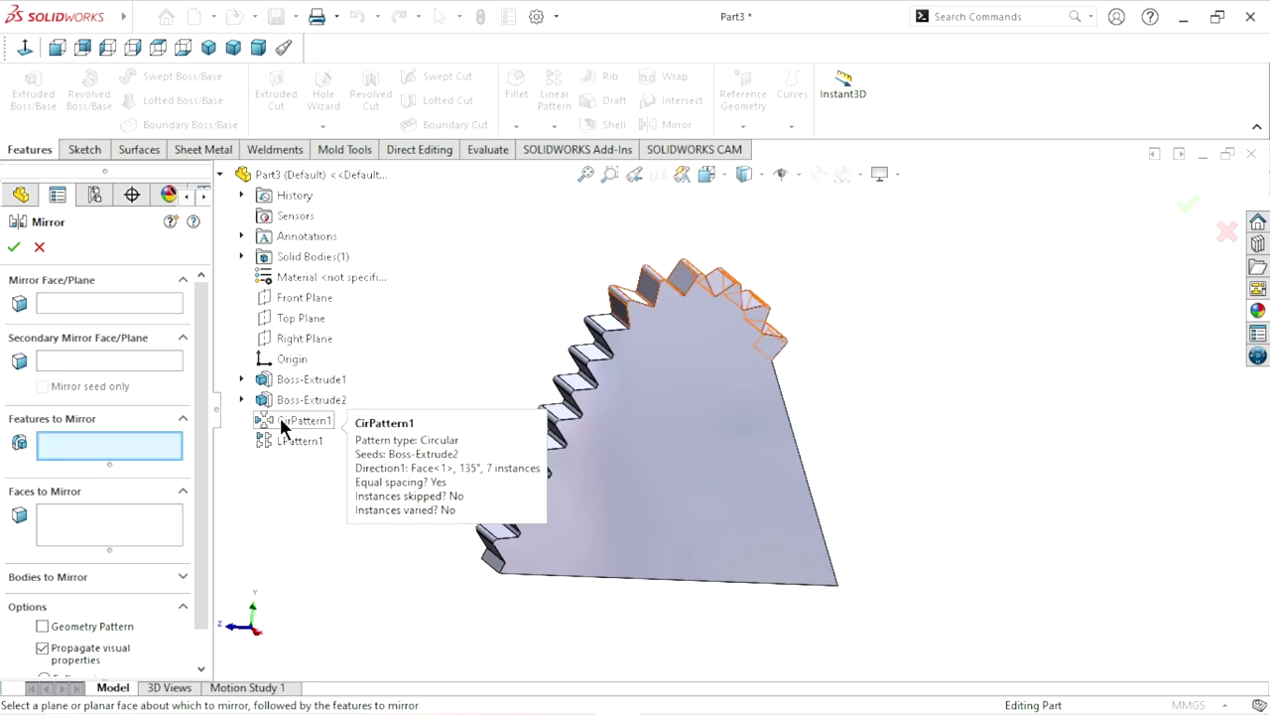
click(277, 444)
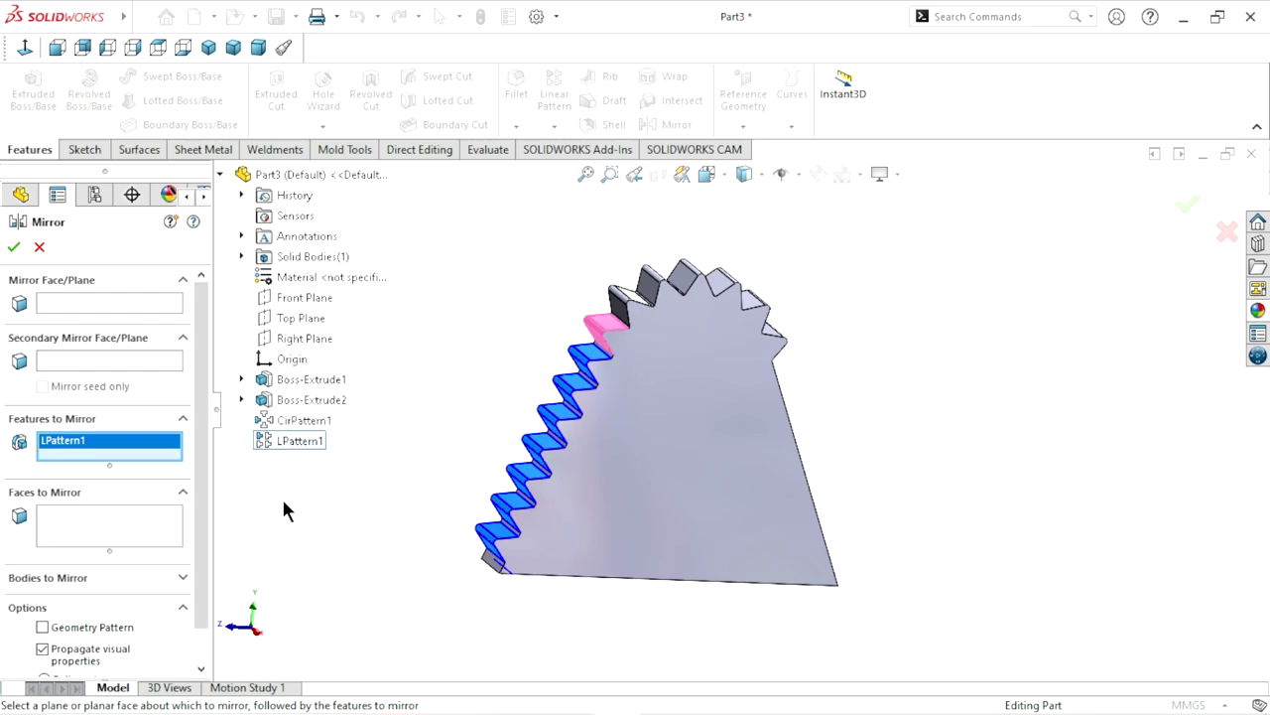
click(81, 304)
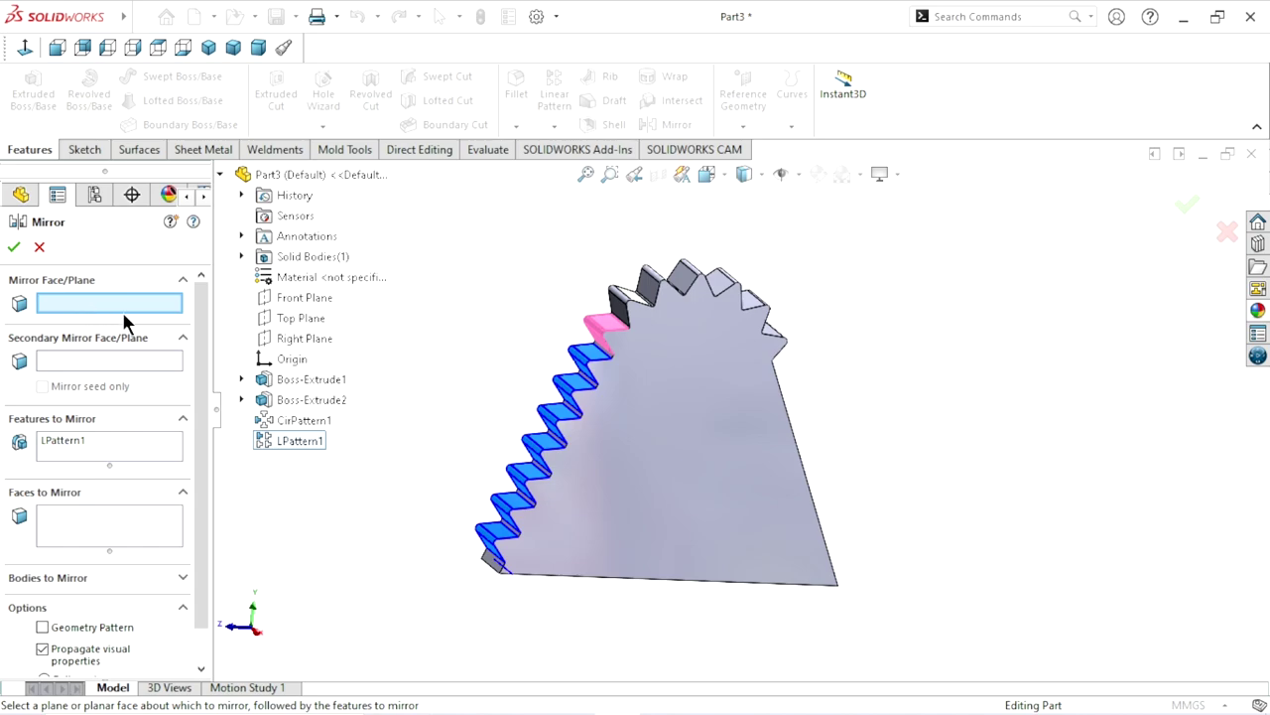
click(307, 306)
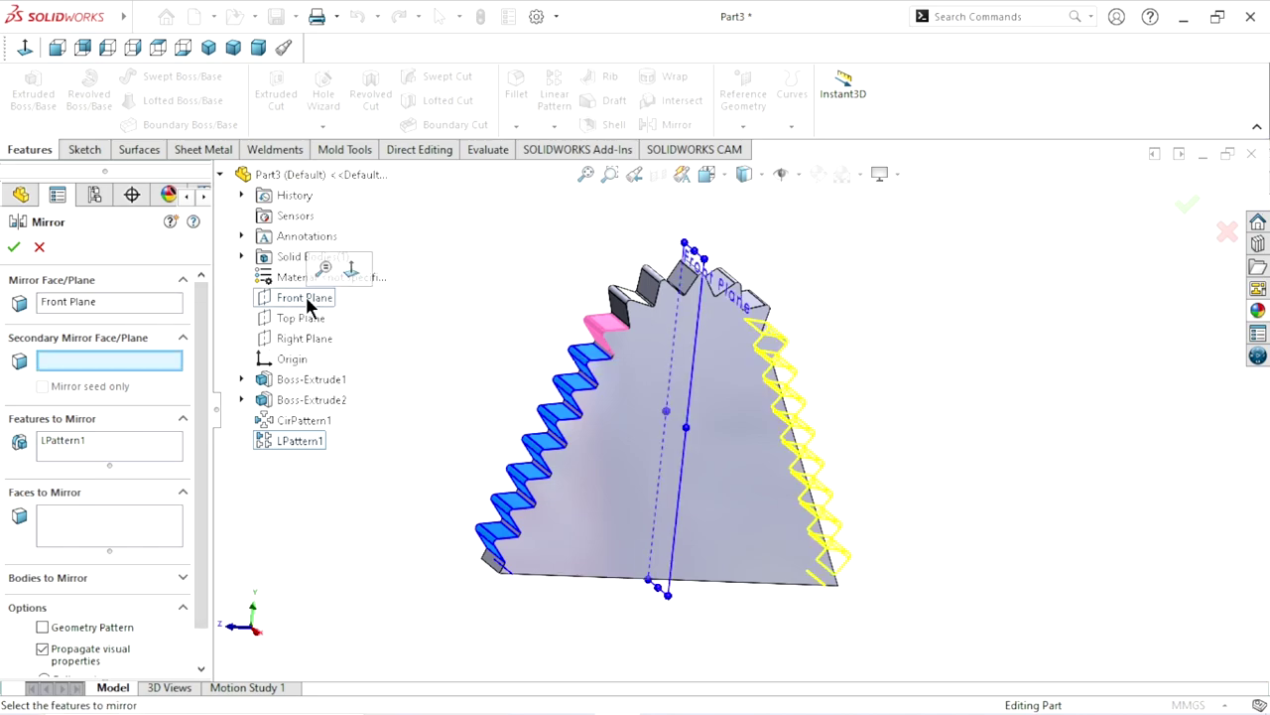
click(14, 248)
mouse_move(904, 454)
middle_down()
mouse_move(816, 415)
mouse_move(695, 453)
mouse_move(827, 416)
mouse_move(913, 505)
mouse_move(816, 511)
middle_up()
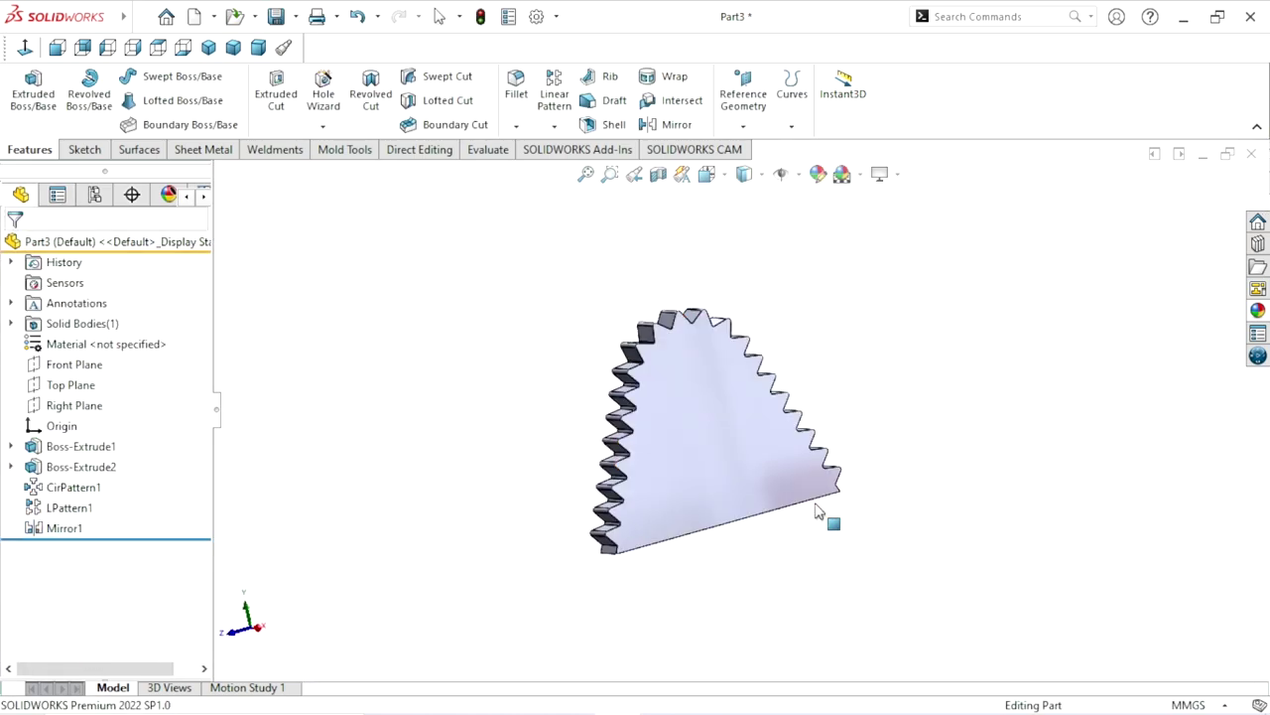
scroll(760, 444, down, 2)
scroll(760, 445, down, 2)
click(666, 451)
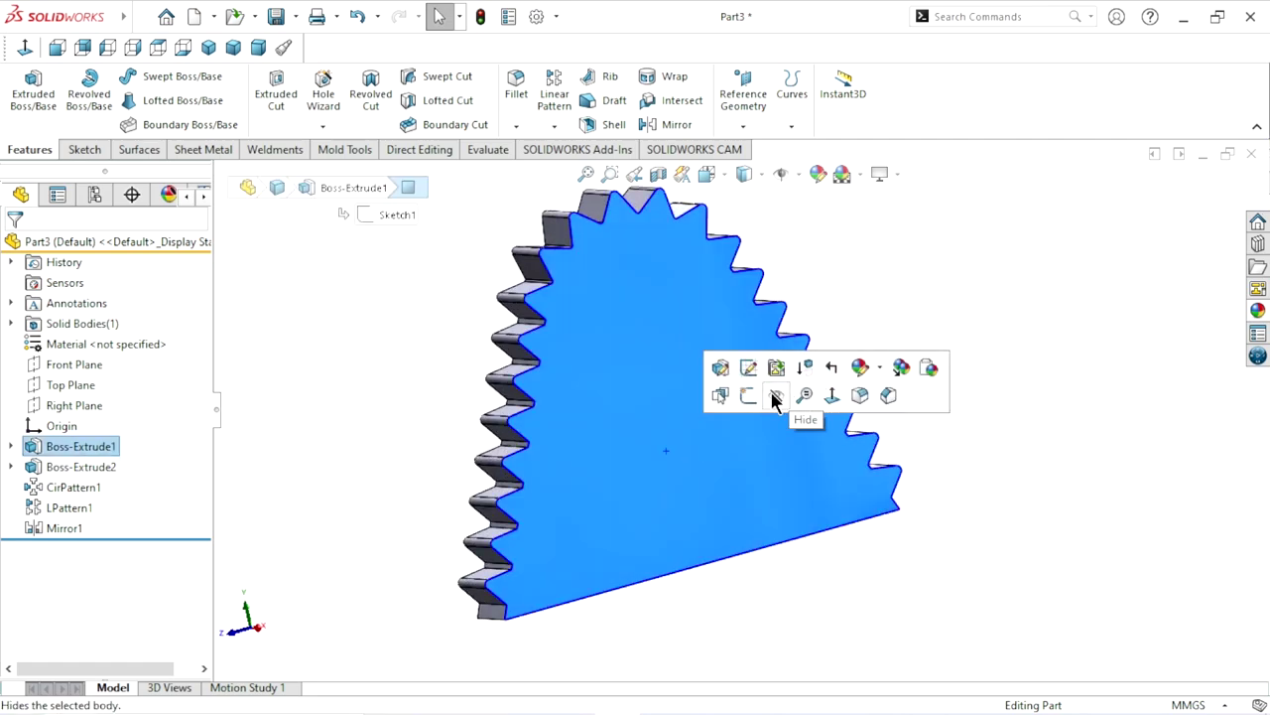
Sketch on the plate's front face, view it Normal To, and convert Sketch1's outline into it
click(1052, 244)
click(663, 425)
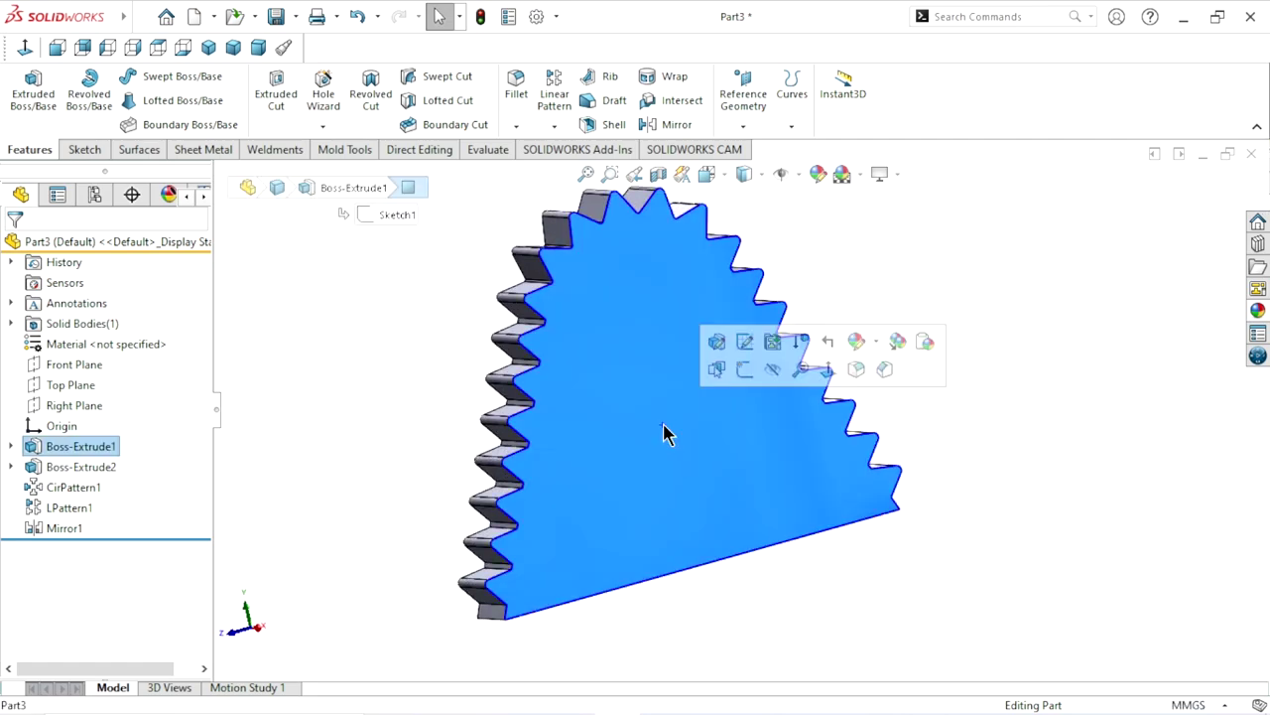
click(744, 370)
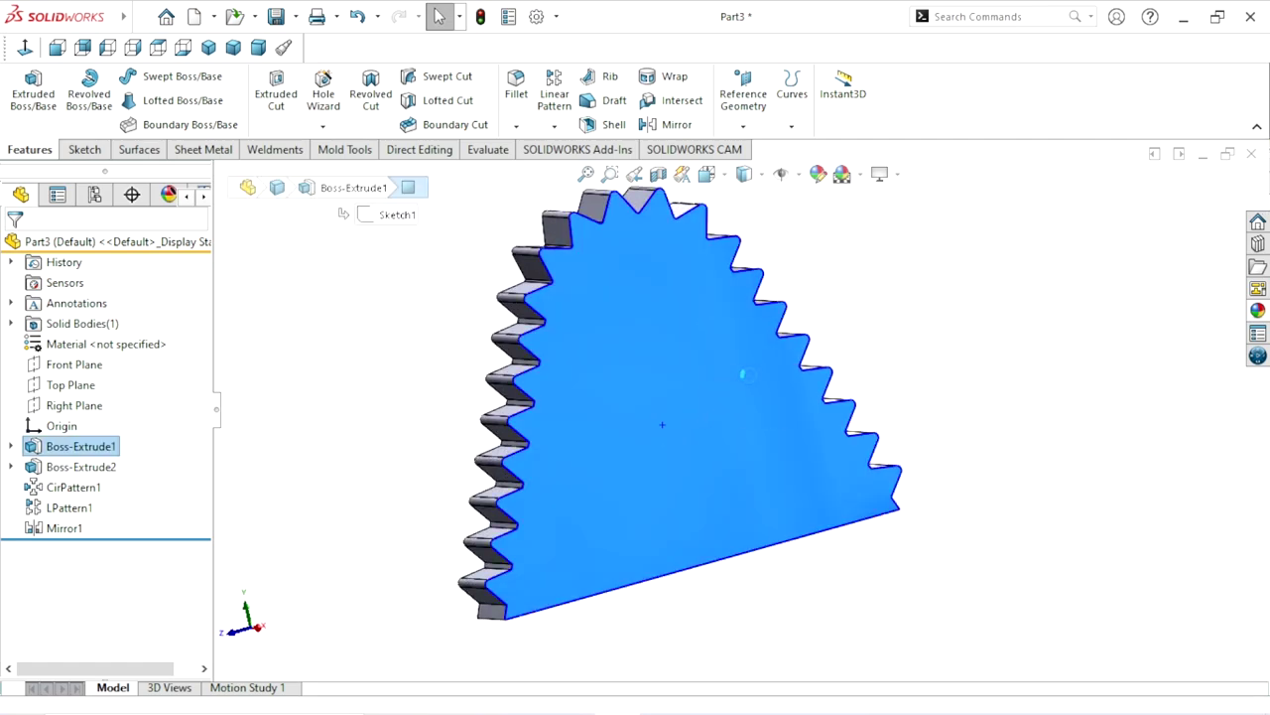
click(25, 47)
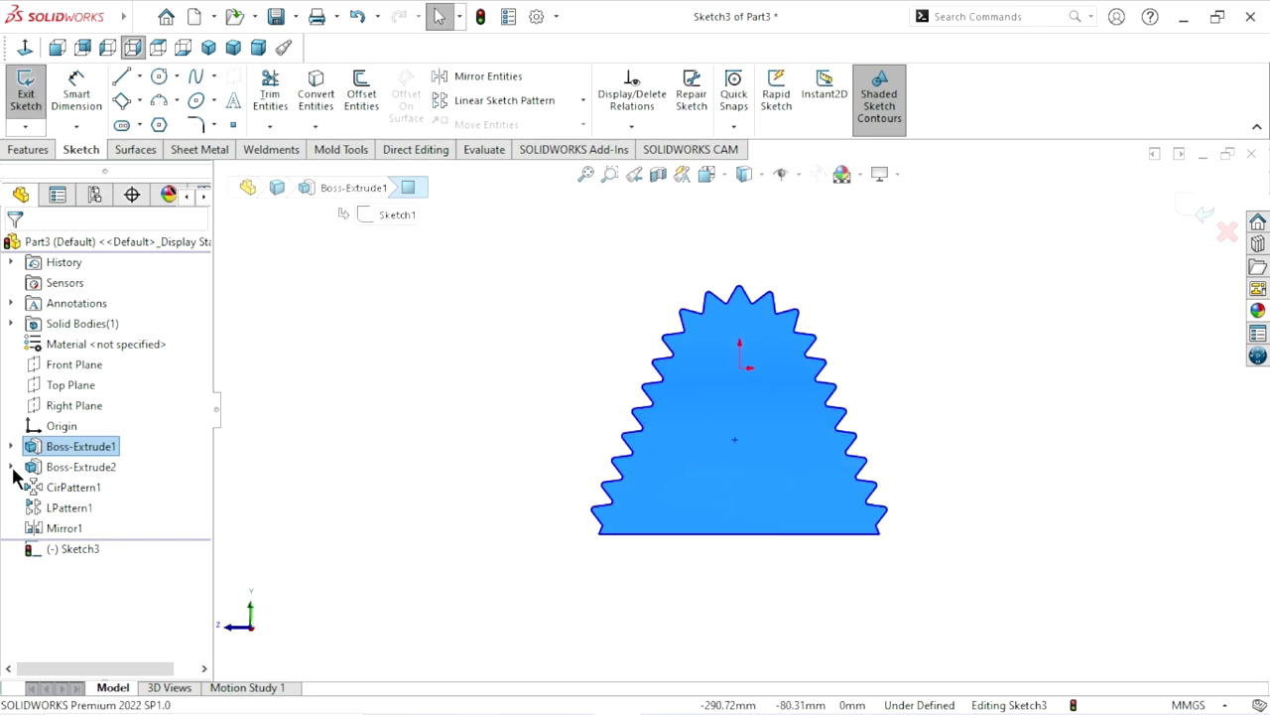
click(11, 447)
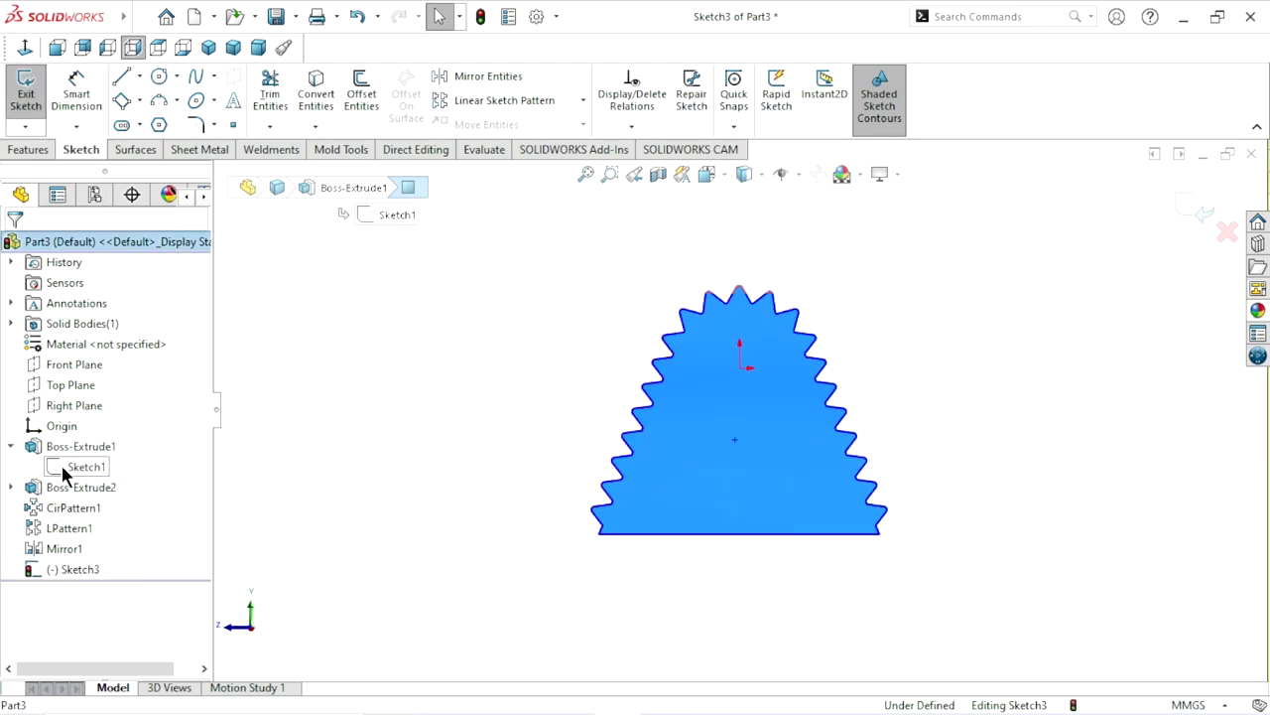
click(62, 467)
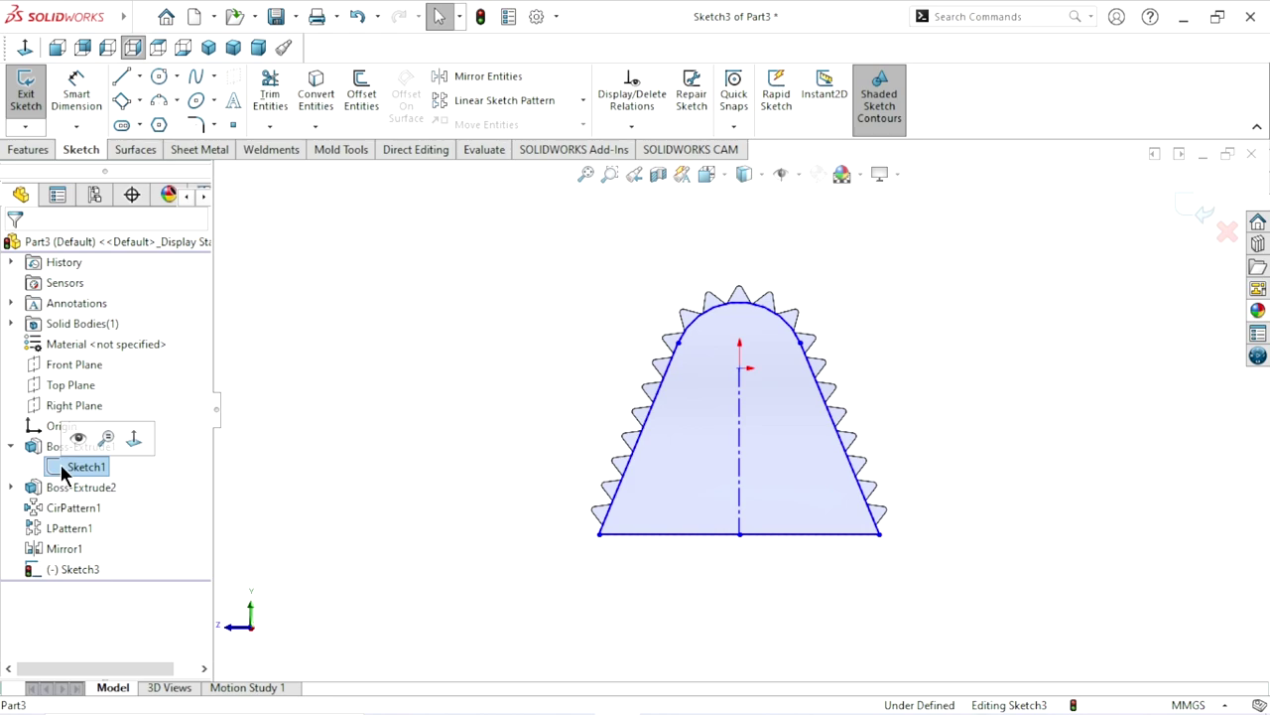
click(312, 111)
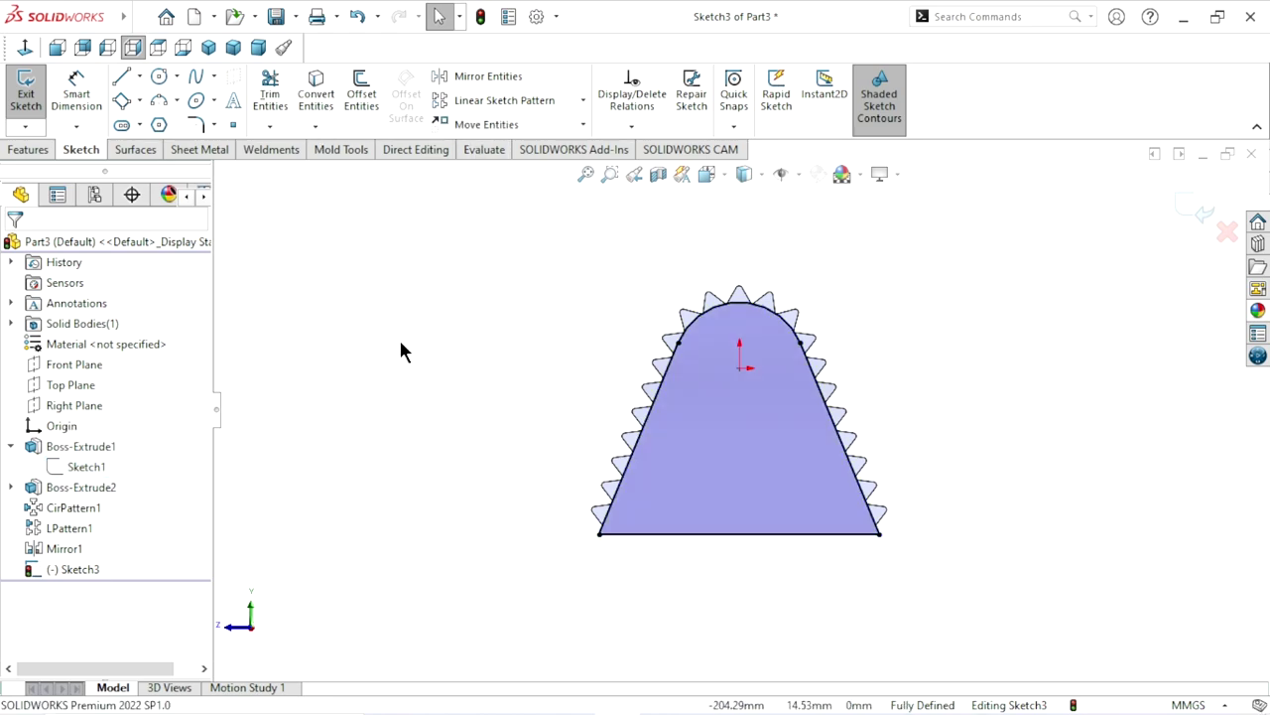
Offset the converted plate outline 15 mm inward with Reverse checked
click(363, 114)
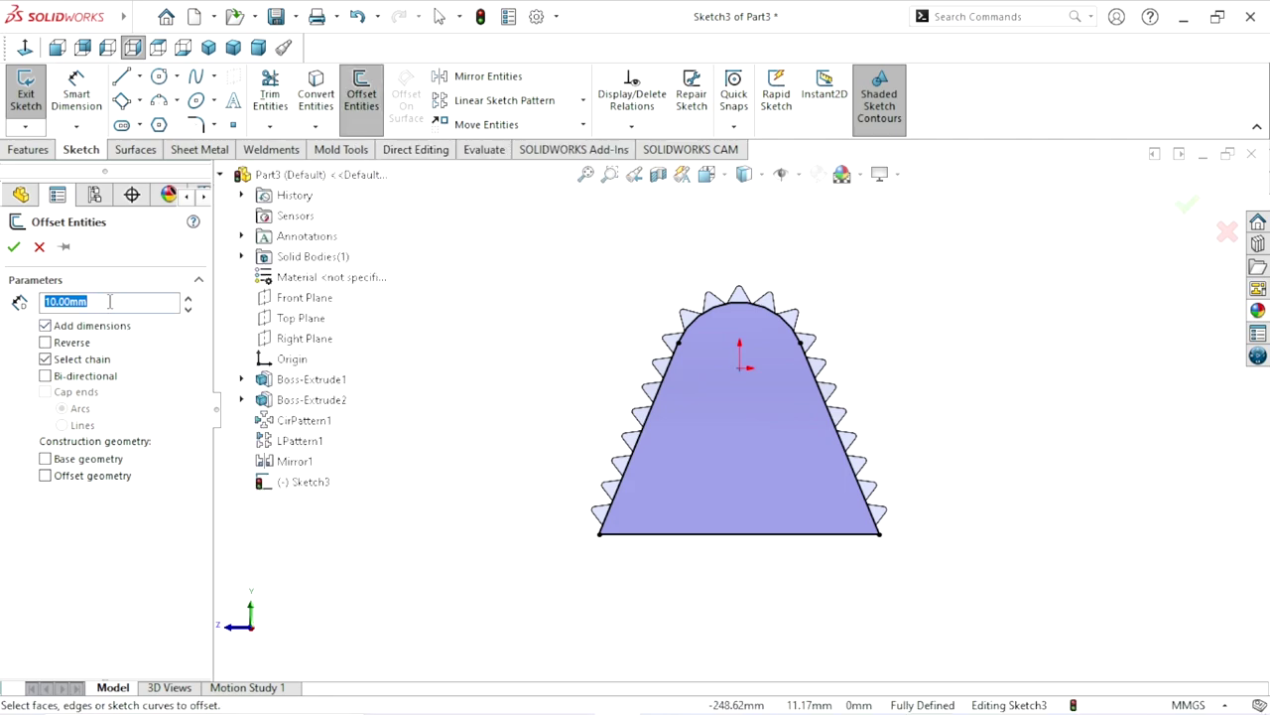
text(15)
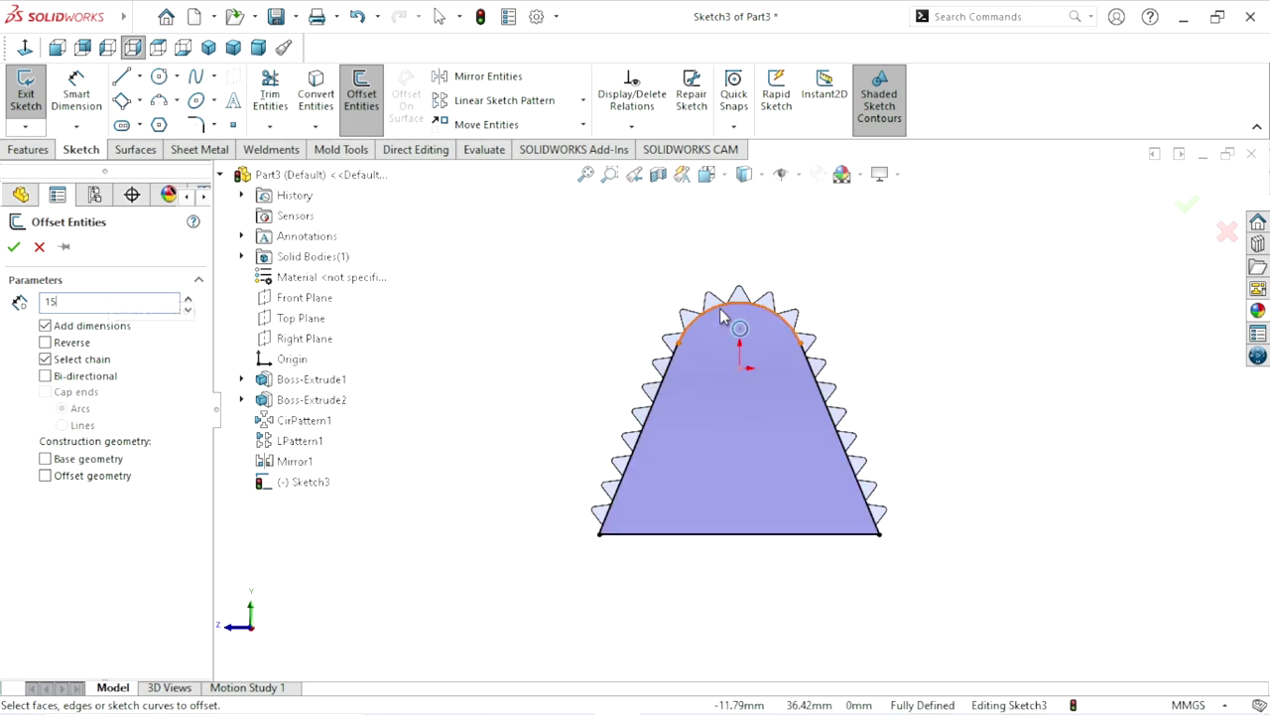
click(719, 307)
click(45, 341)
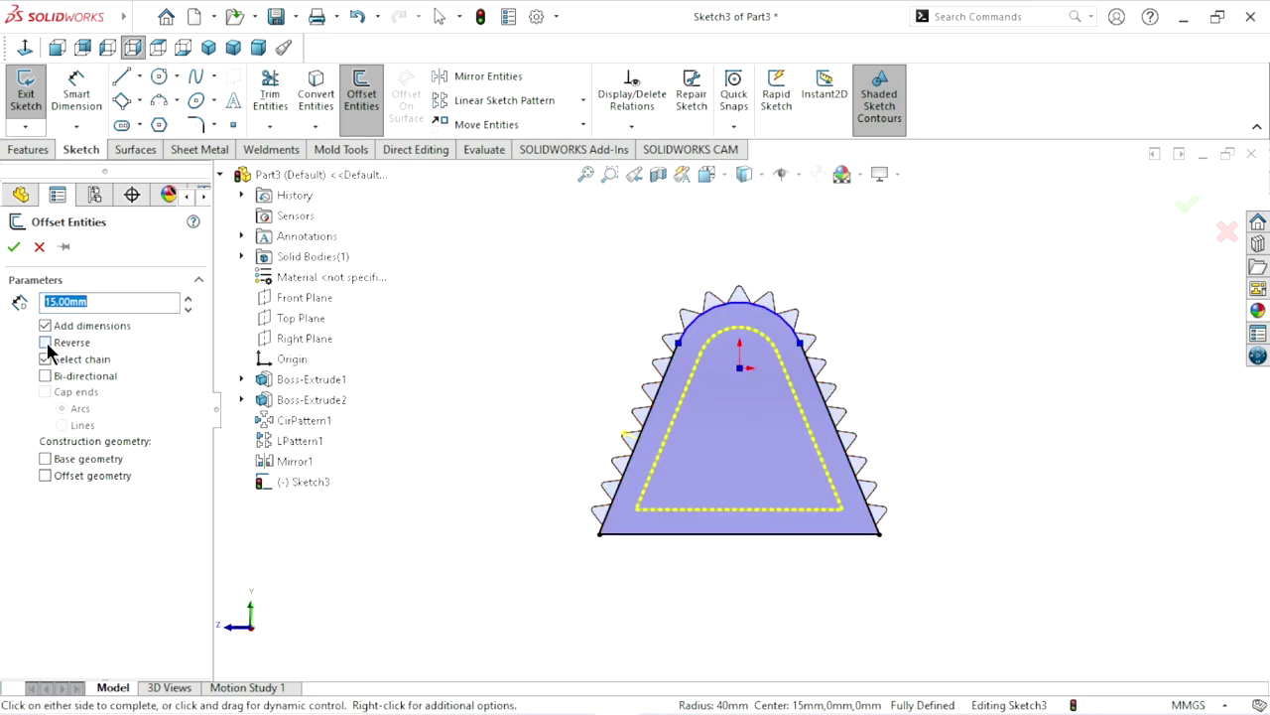
click(14, 248)
scroll(771, 446, down, 2)
scroll(784, 467, up, 1)
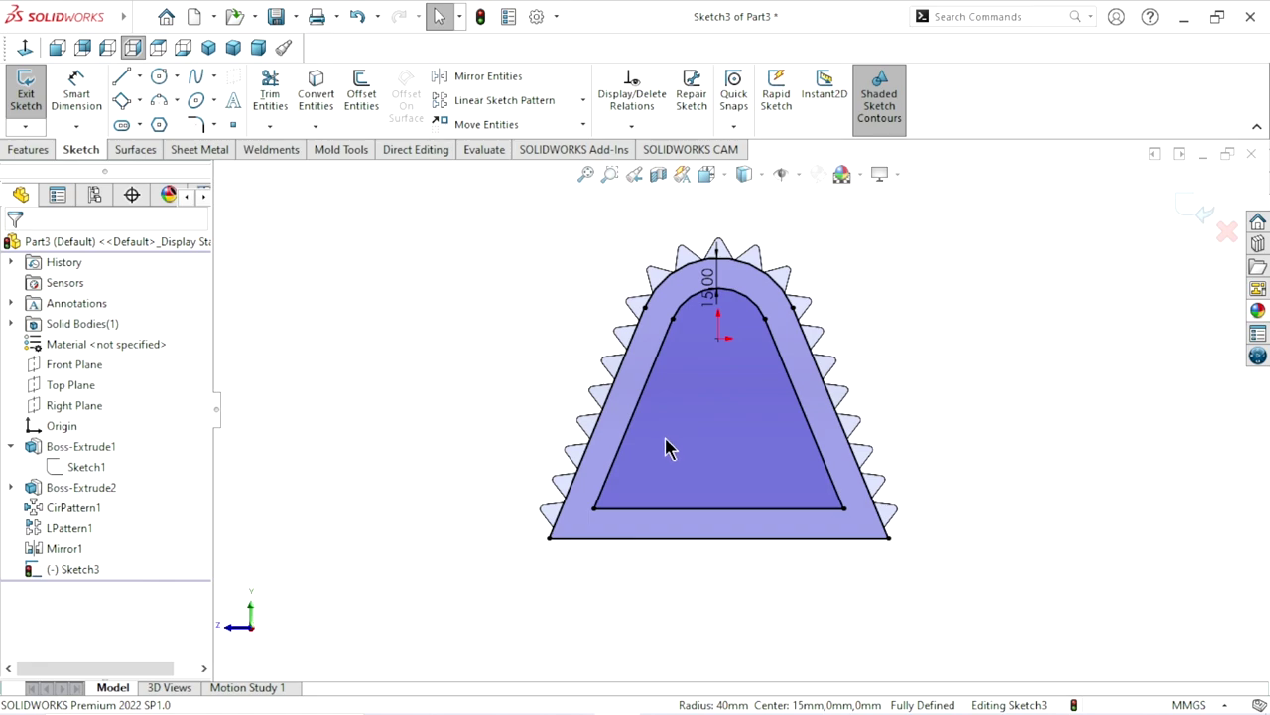
Fillet the inner outline's bottom-left and bottom-right corners with a 20 mm radius
click(199, 124)
text(20)
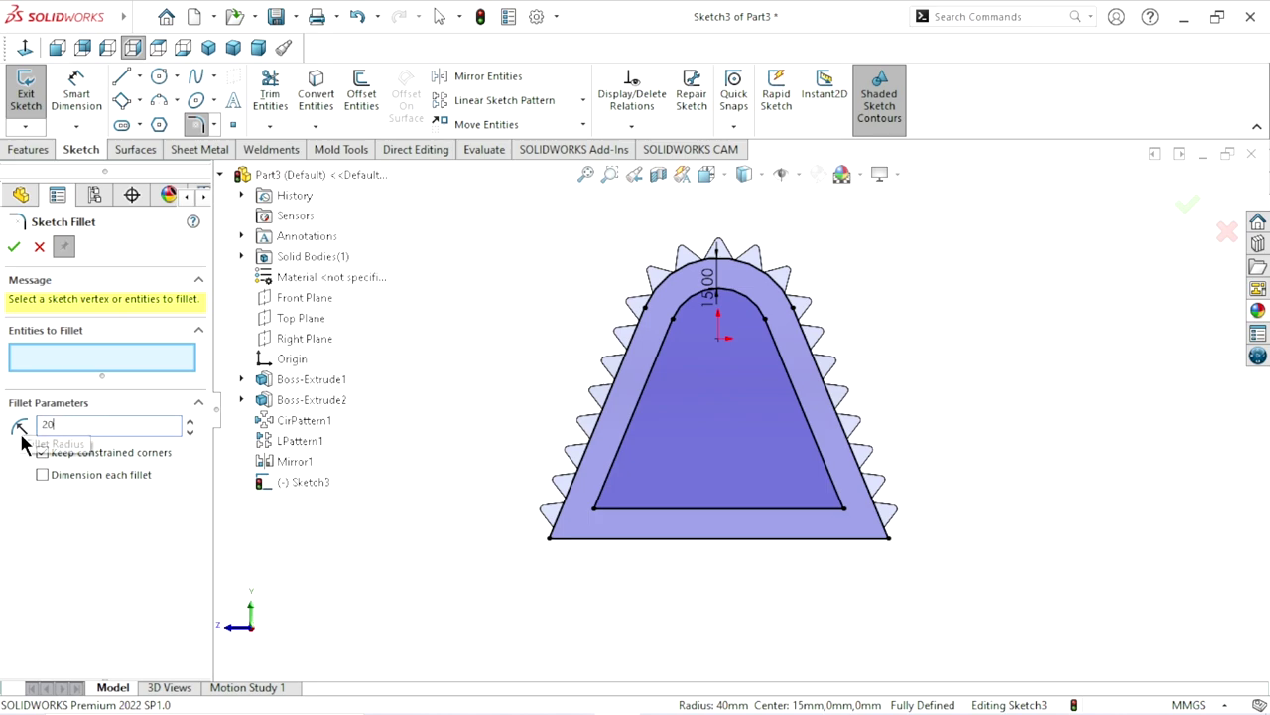
key(Return)
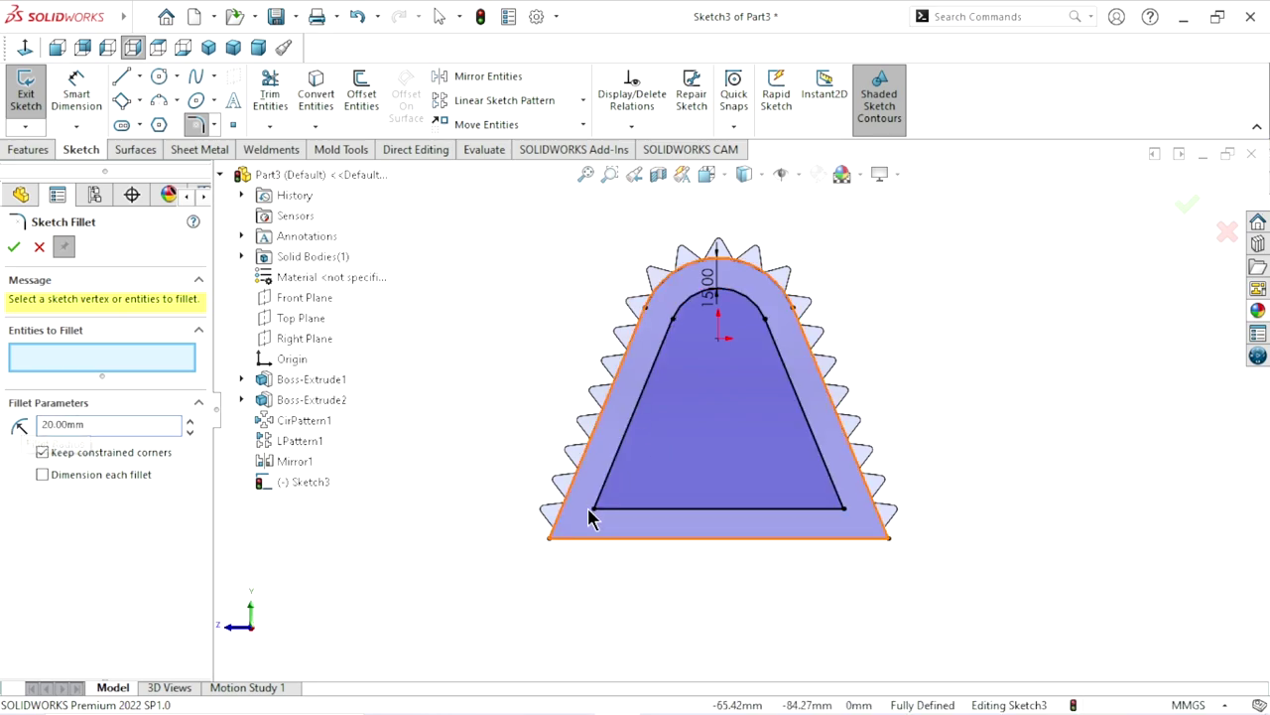
click(593, 512)
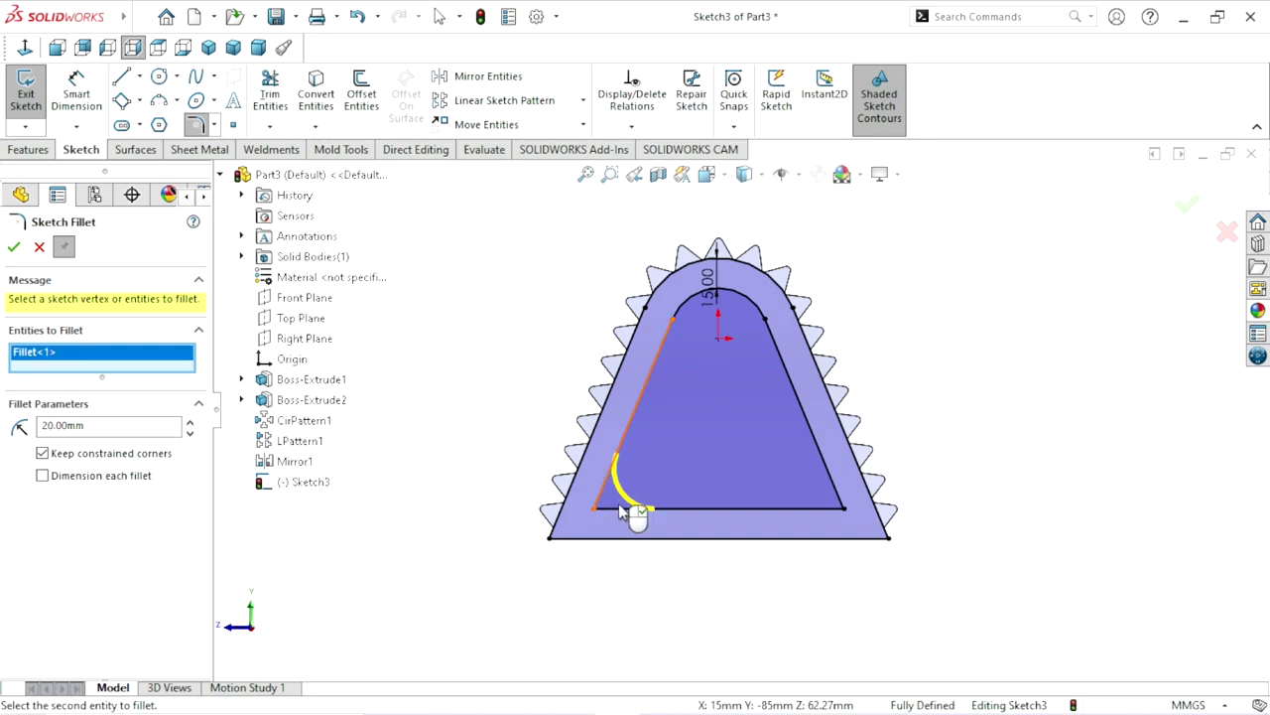
click(842, 512)
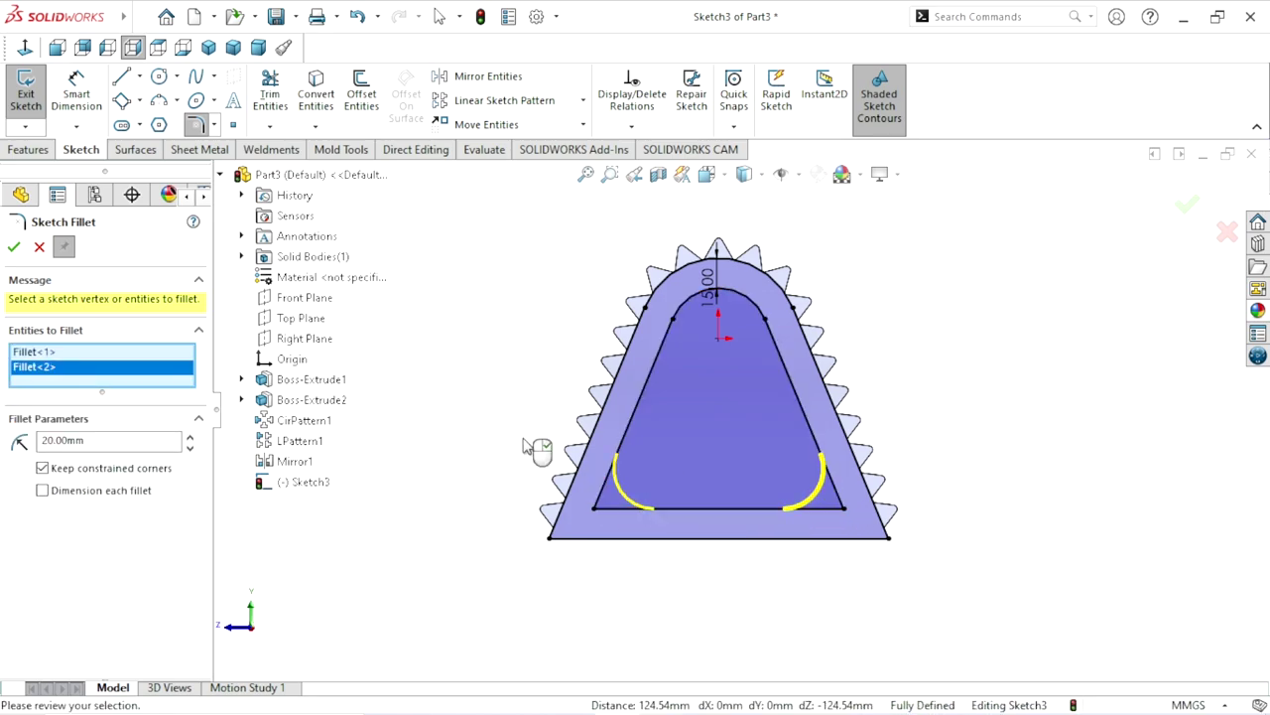
click(14, 250)
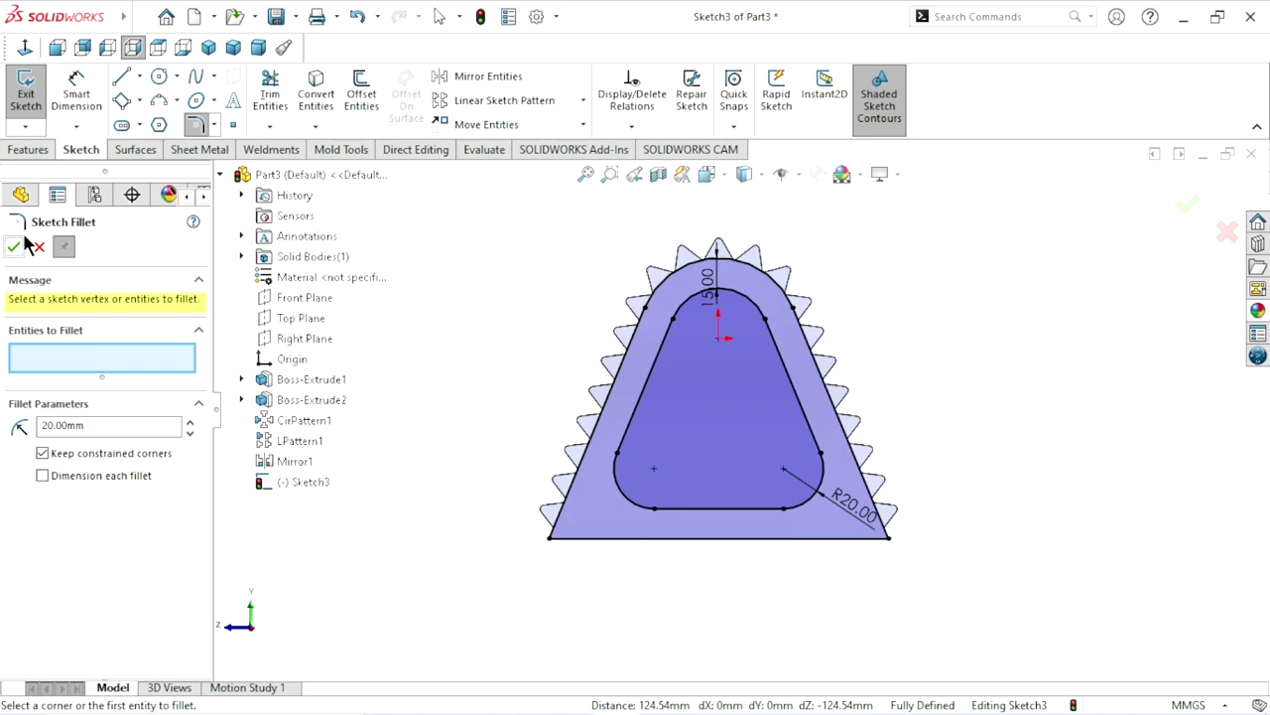
click(16, 248)
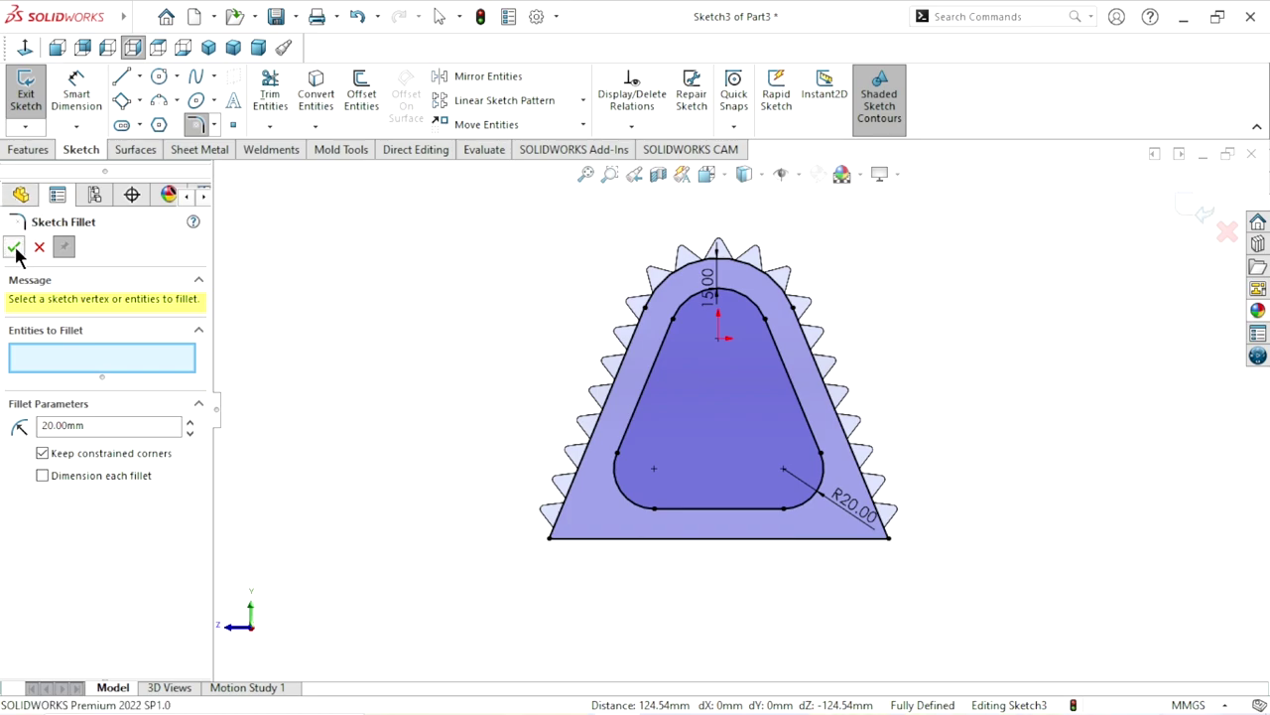
Cut the rounded inner outline Through All as Cut-Extrude1, then tilt and zoom to fit
click(40, 151)
click(263, 92)
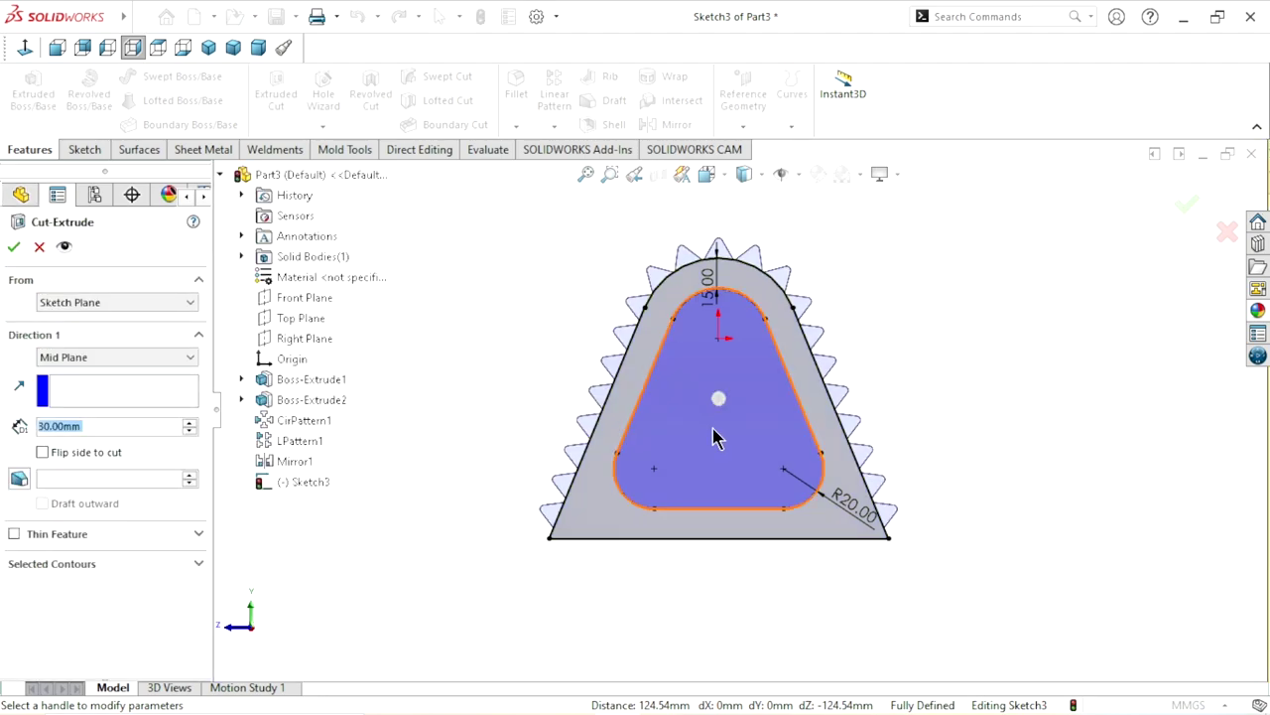
click(94, 359)
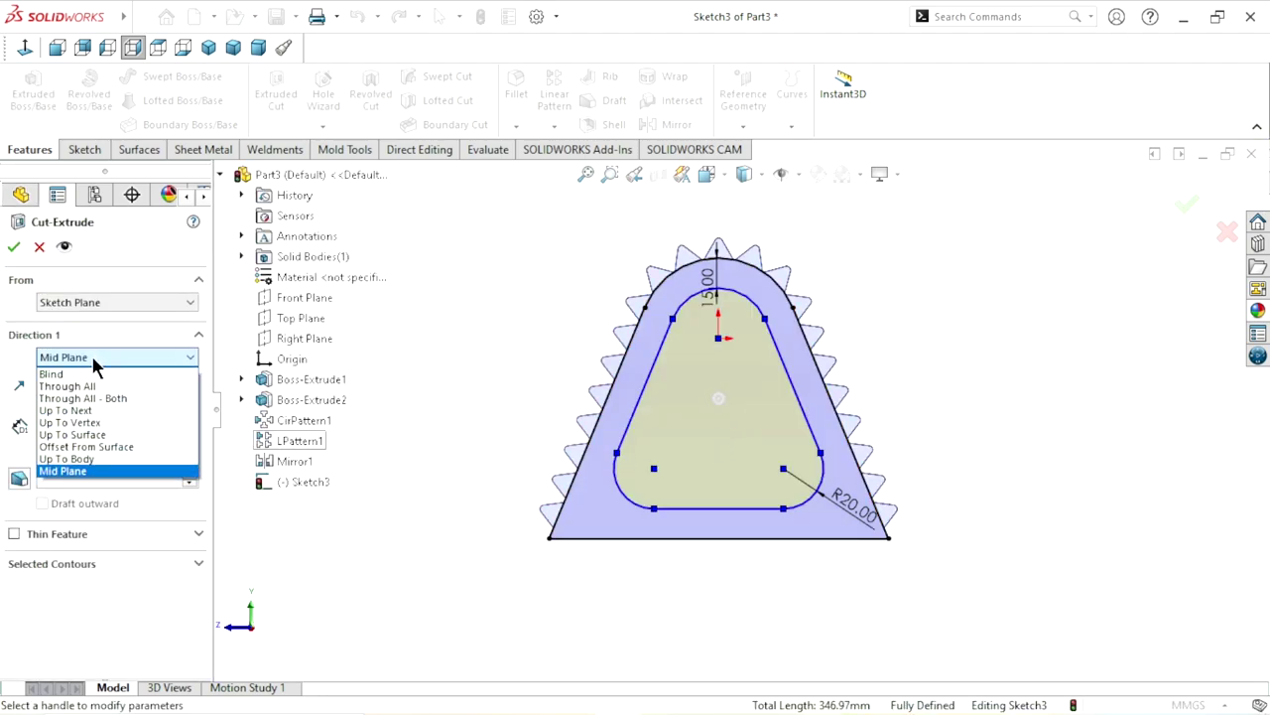
click(85, 383)
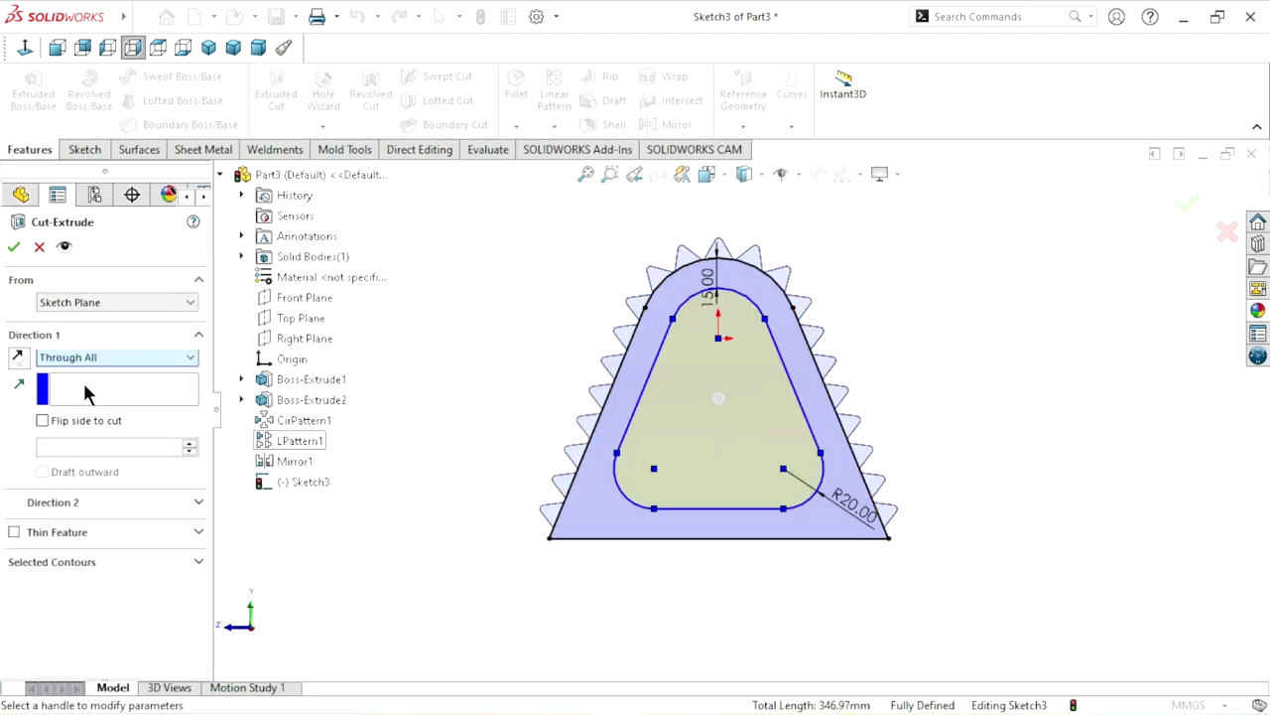
click(14, 248)
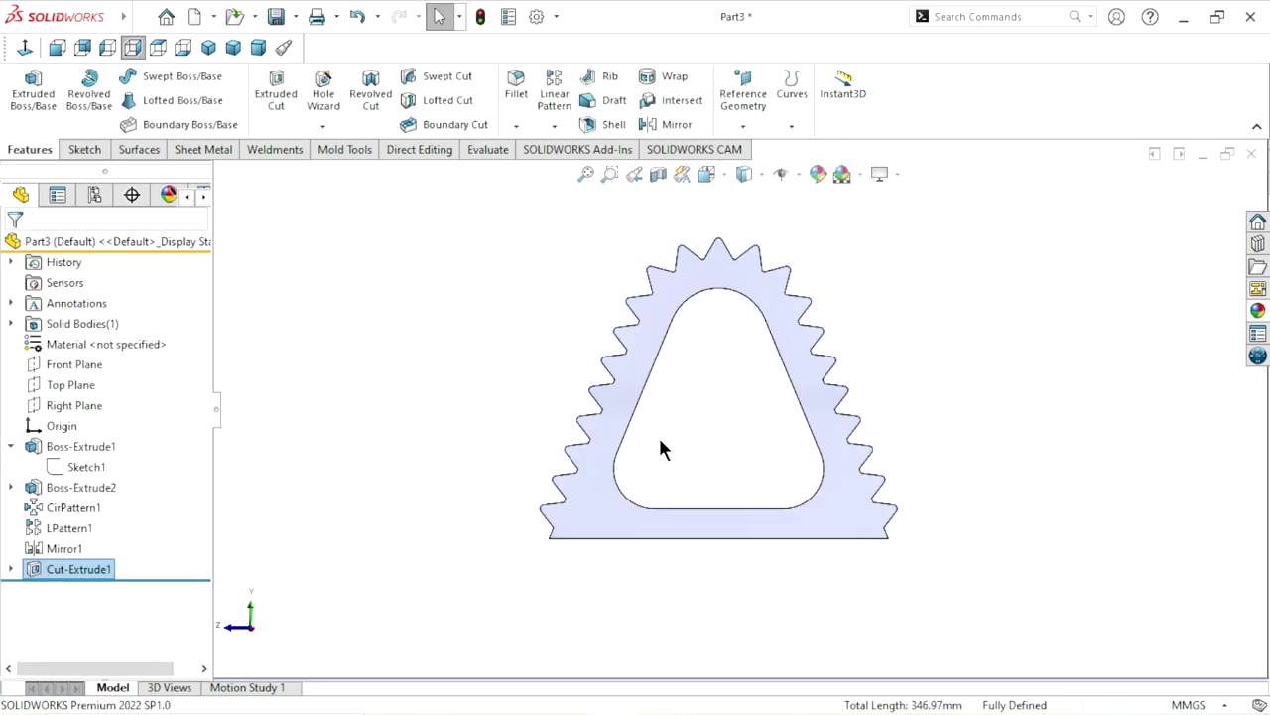
mouse_move(586, 463)
middle_down()
mouse_move(837, 434)
mouse_move(720, 550)
mouse_move(752, 601)
mouse_move(774, 525)
mouse_move(683, 485)
mouse_move(740, 526)
middle_up()
key(f)
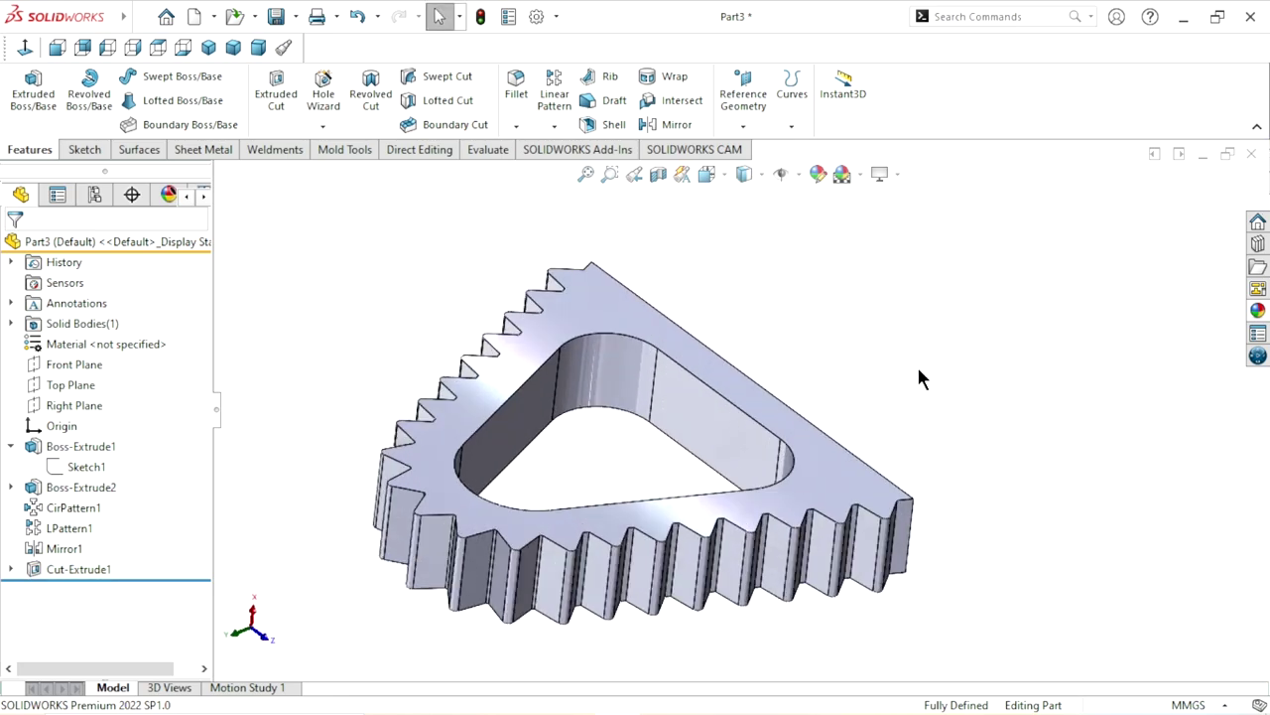
Select Cut-Extrude1 and open the Appearances, Scenes, and Decals library
click(77, 570)
click(1256, 311)
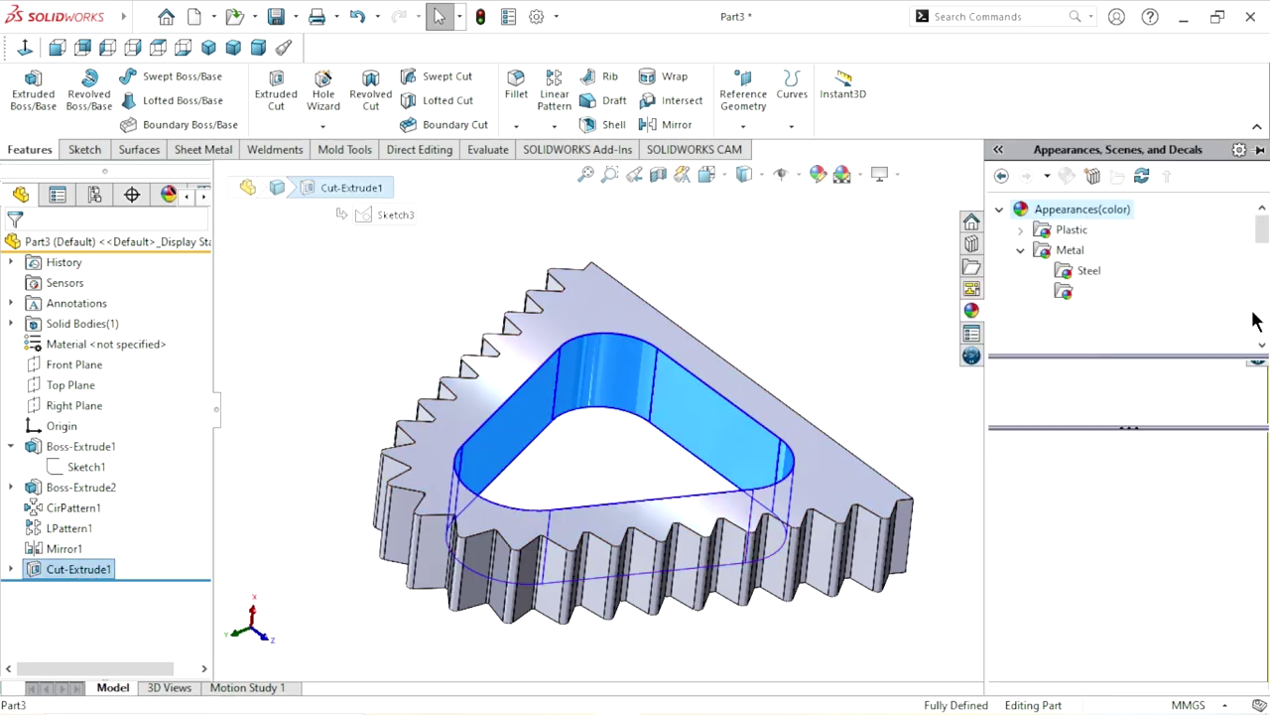
scroll(1080, 297, down, 5)
scroll(1084, 290, down, 1)
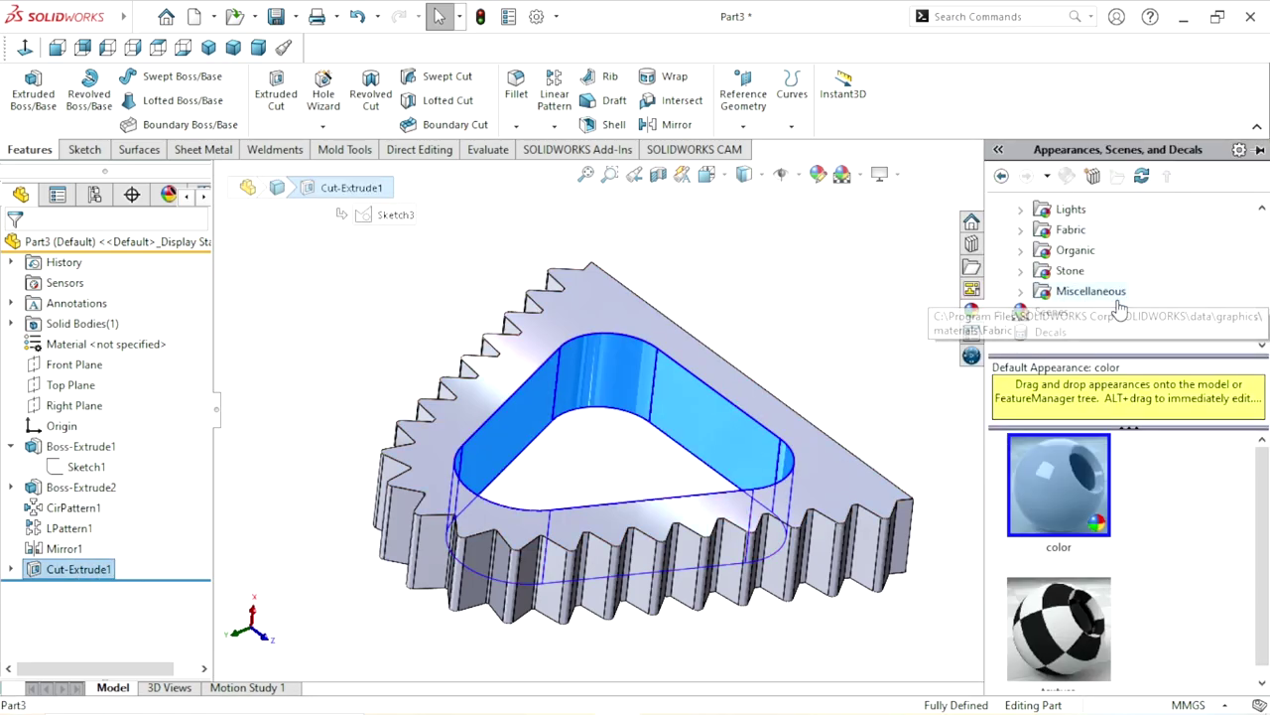
scroll(1087, 286, down, 1)
scroll(1089, 279, up, 2)
scroll(1088, 279, up, 1)
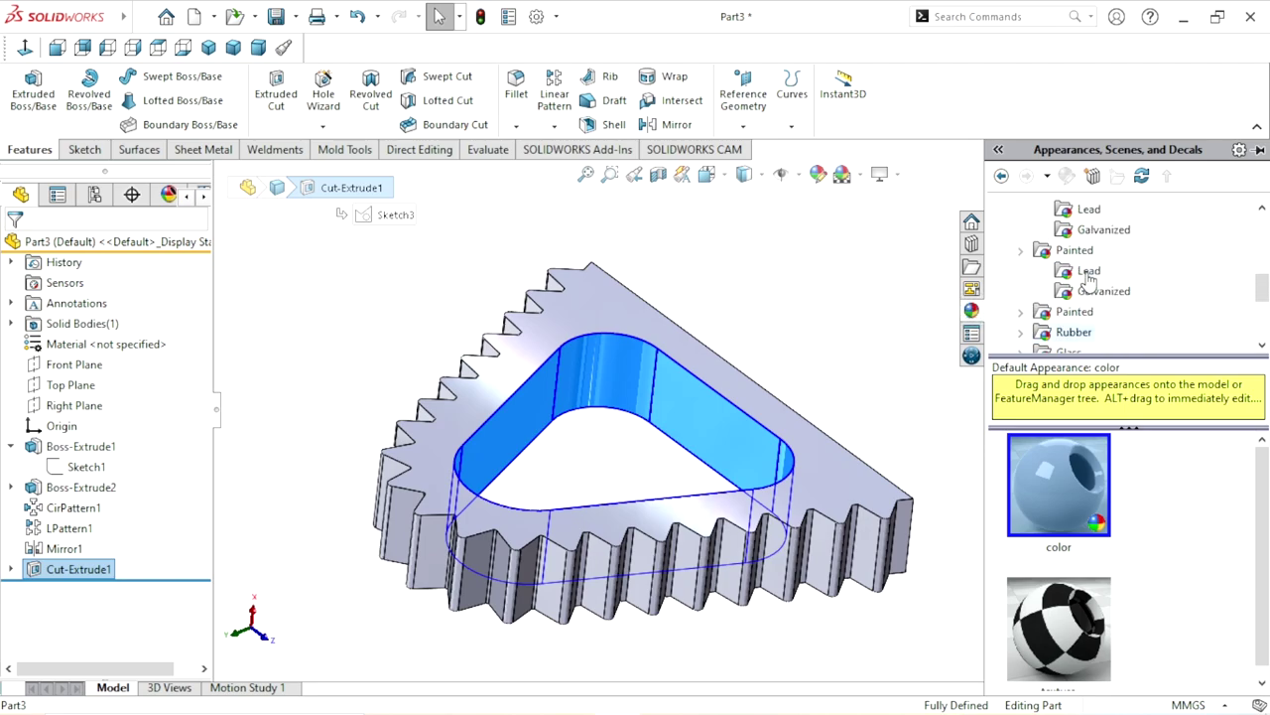
scroll(1089, 279, up, 1)
scroll(1088, 279, up, 1)
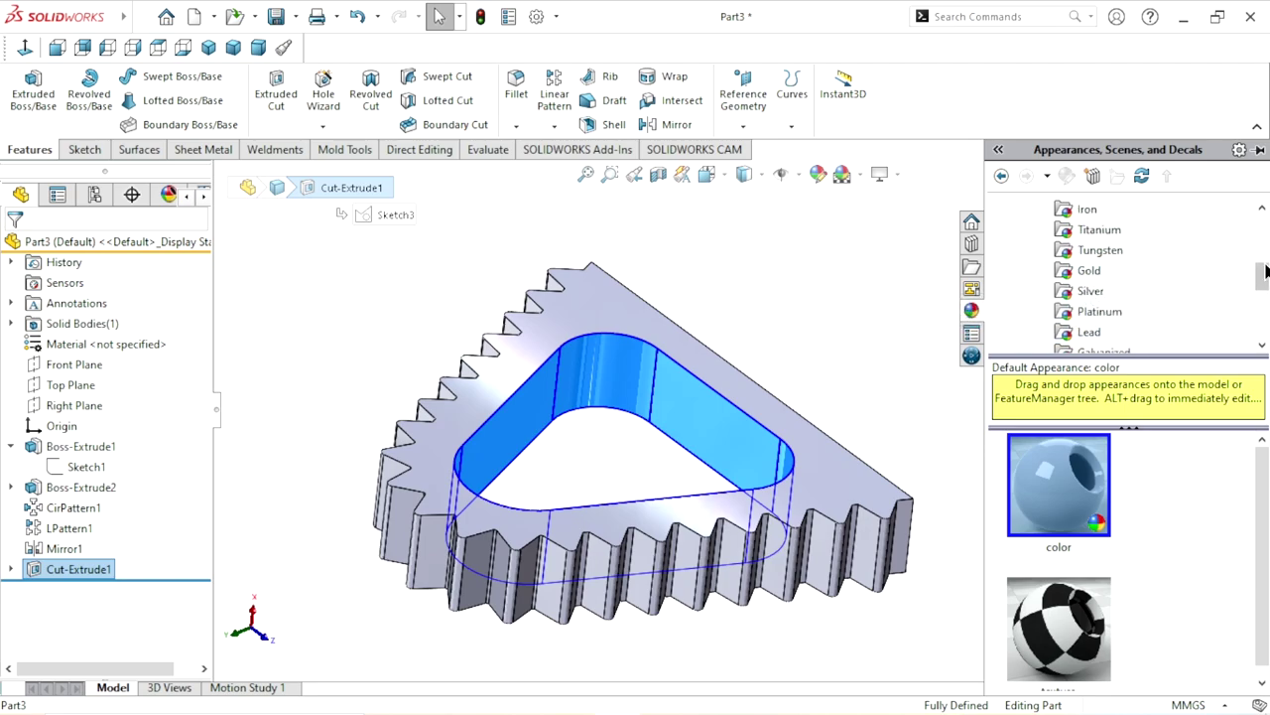
scroll(1266, 270, up, 2)
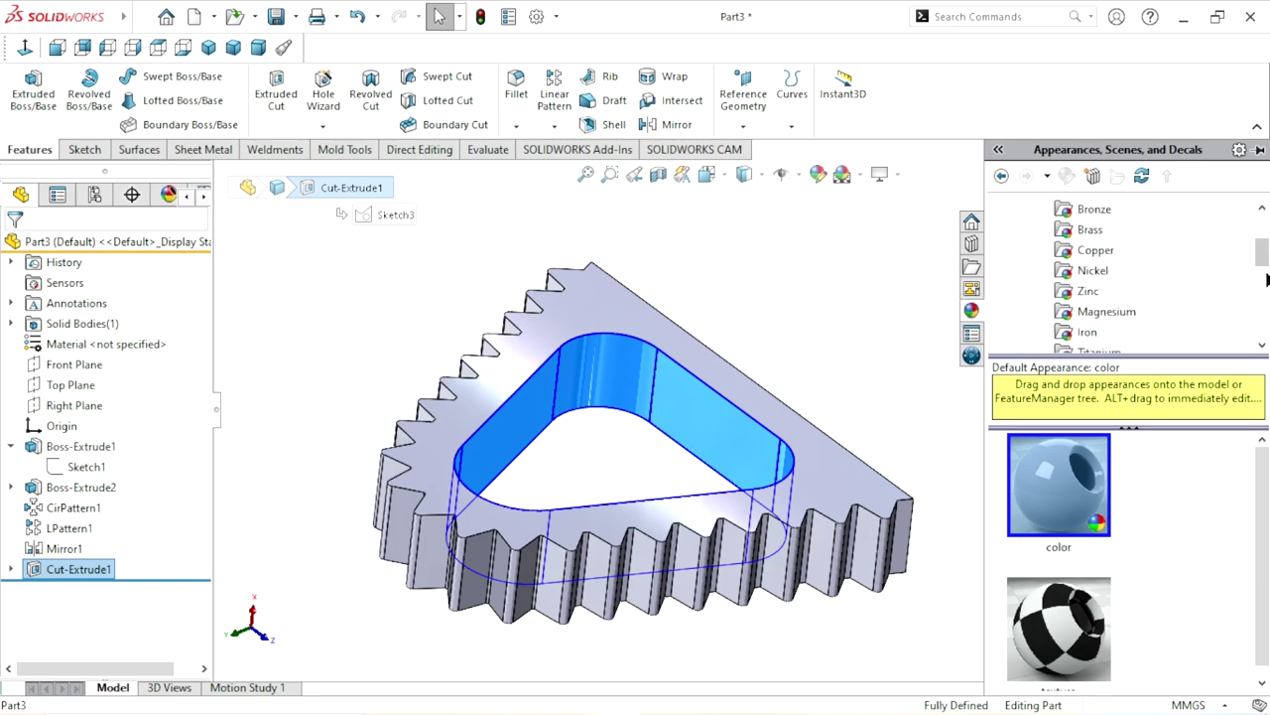
Apply the Yellow appearance to the through-cut's inner faces
drag(1267, 268, 1264, 320)
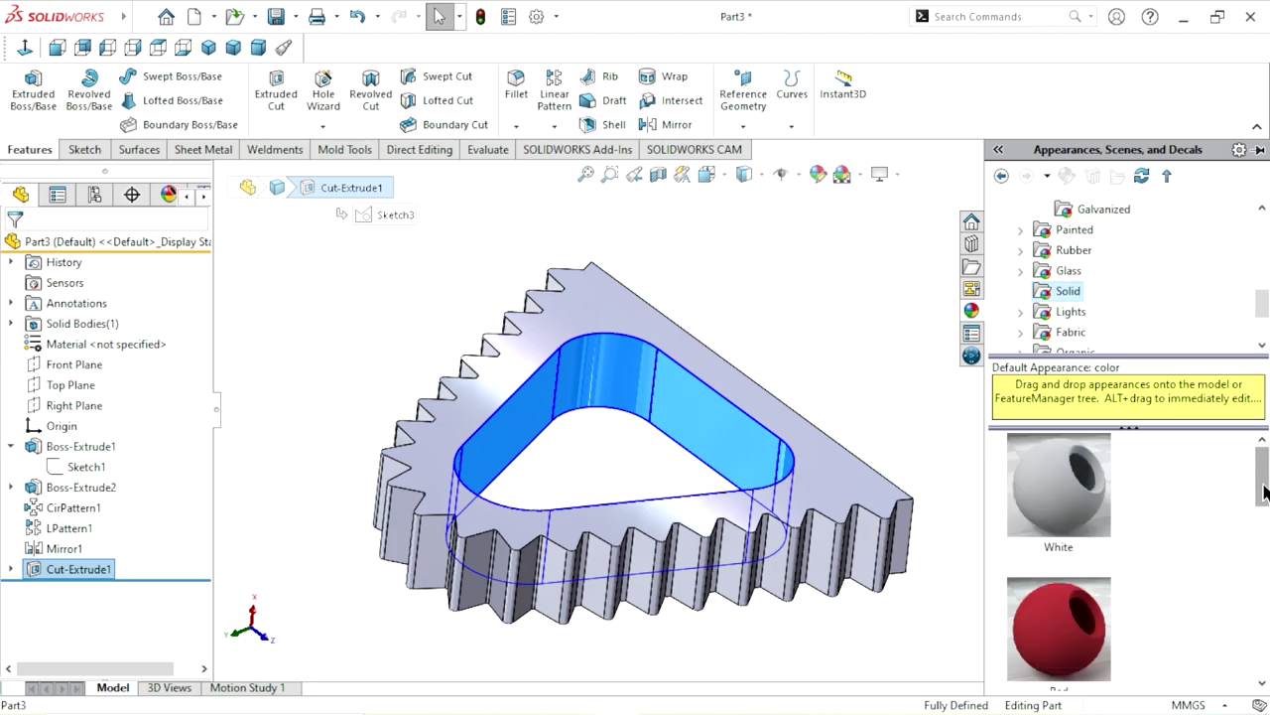
drag(1264, 499, 1265, 576)
click(1074, 534)
double_click(1074, 534)
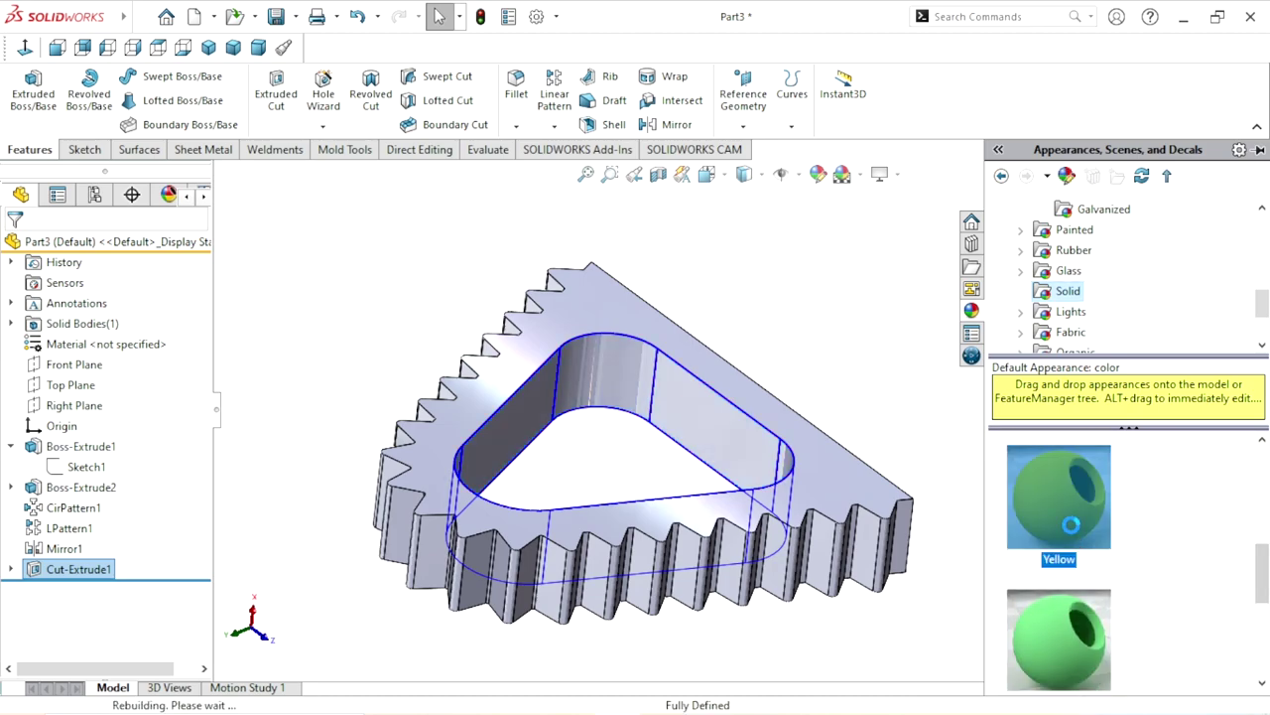
mouse_move(666, 482)
middle_down()
mouse_move(586, 406)
mouse_move(670, 445)
mouse_move(681, 347)
mouse_move(684, 426)
mouse_move(746, 377)
middle_up()
scroll(734, 502, down, 2)
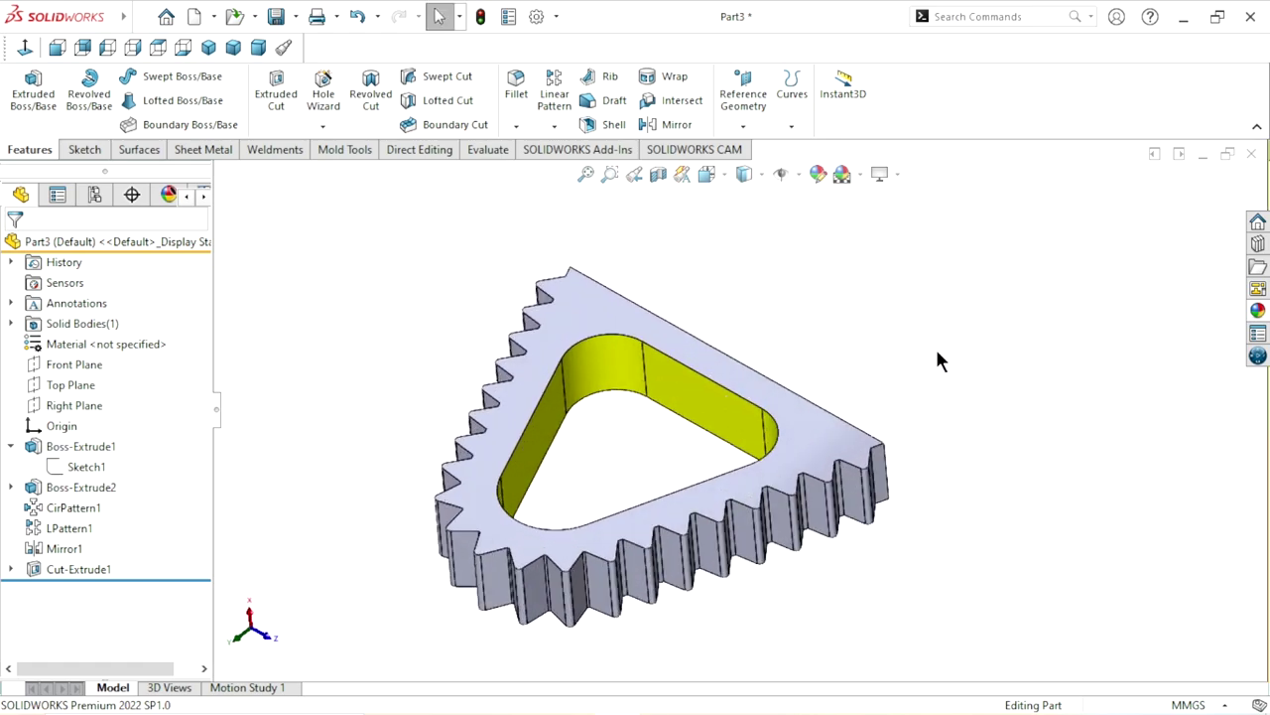
Apply the Metal > Copper 'satin finish copper' appearance to the entire toothed plate
click(1257, 310)
scroll(1085, 316, up, 5)
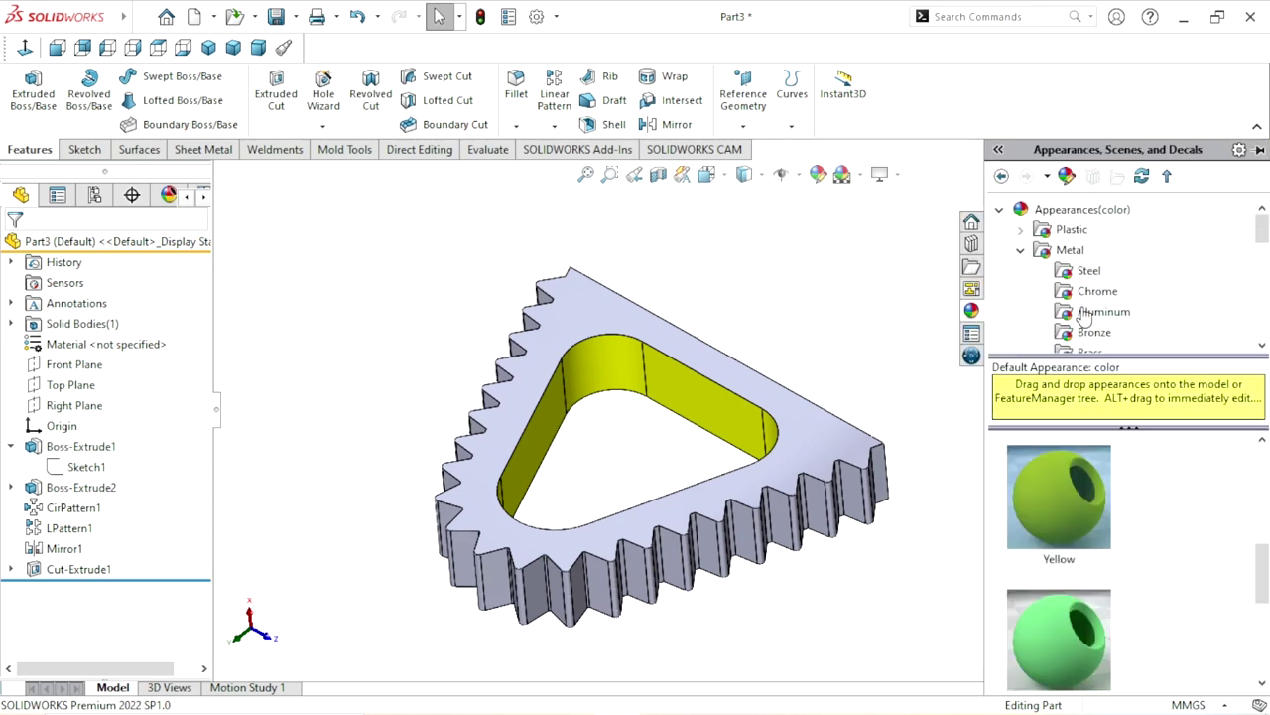
double_click(1072, 252)
double_click(1071, 254)
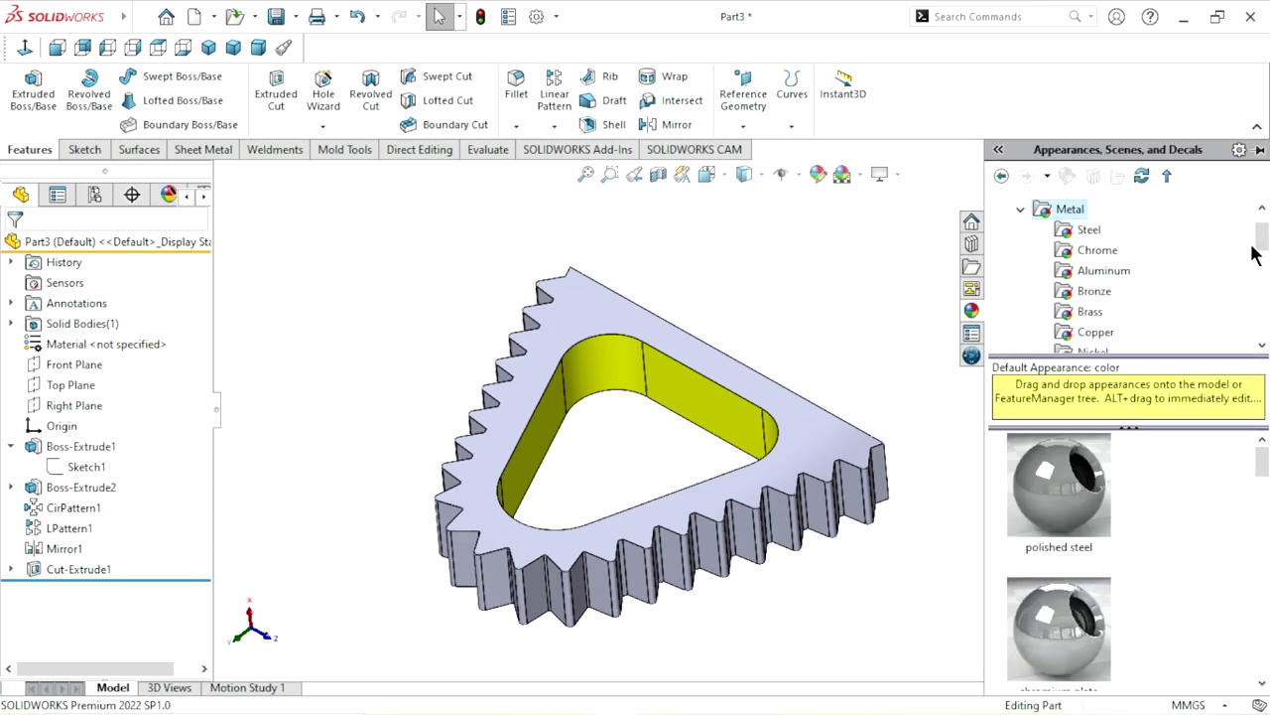
drag(1262, 238, 1263, 253)
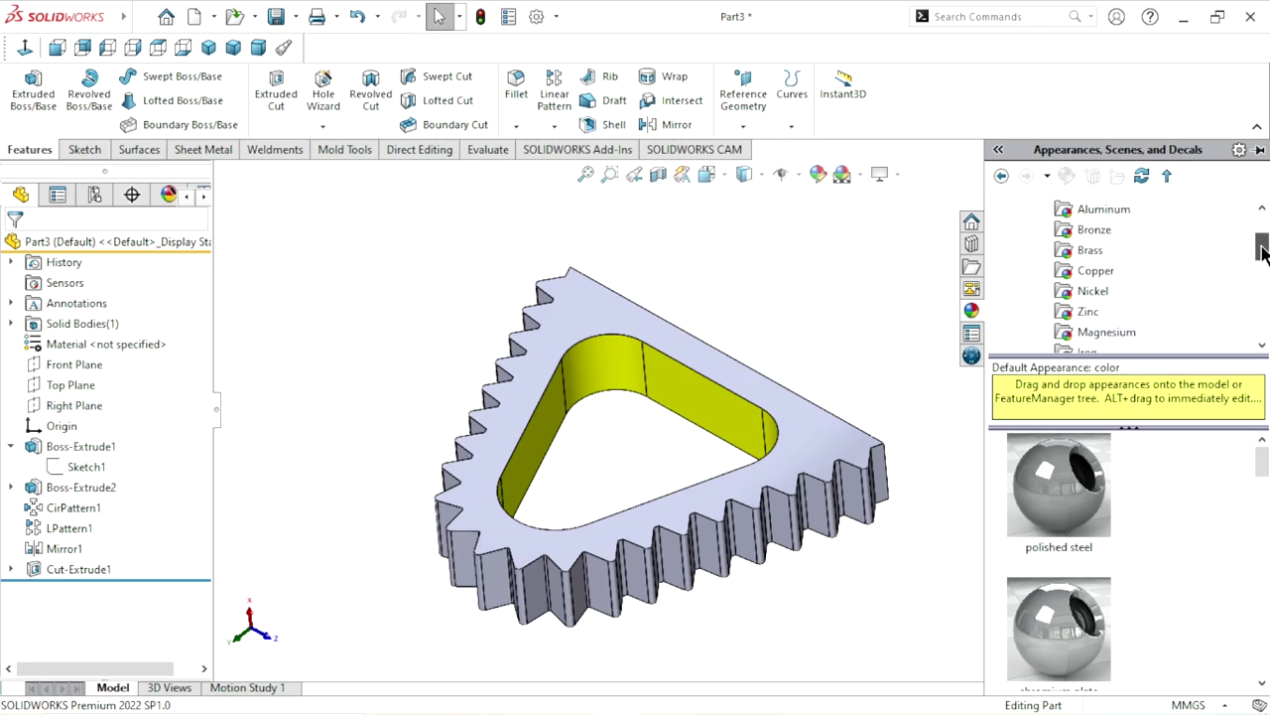
click(1106, 276)
drag(1249, 497, 1237, 557)
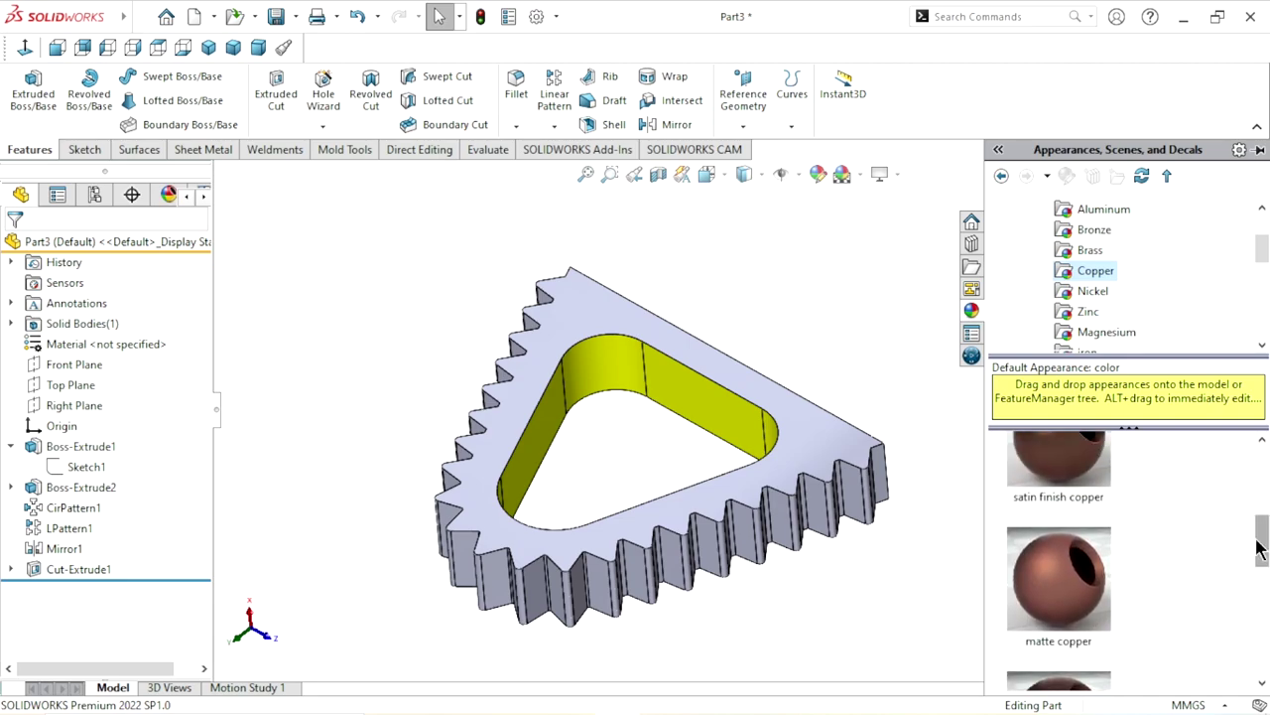
scroll(1059, 536, up, 1)
double_click(1059, 516)
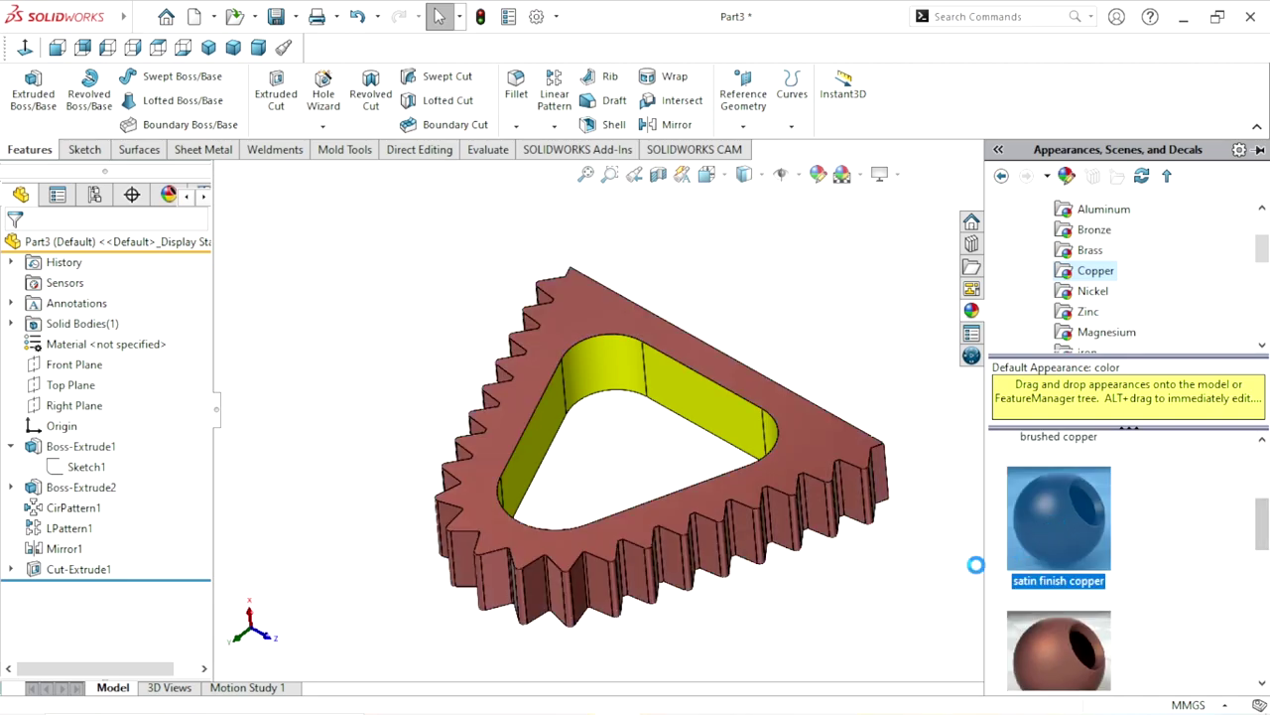
scroll(723, 558, down, 1)
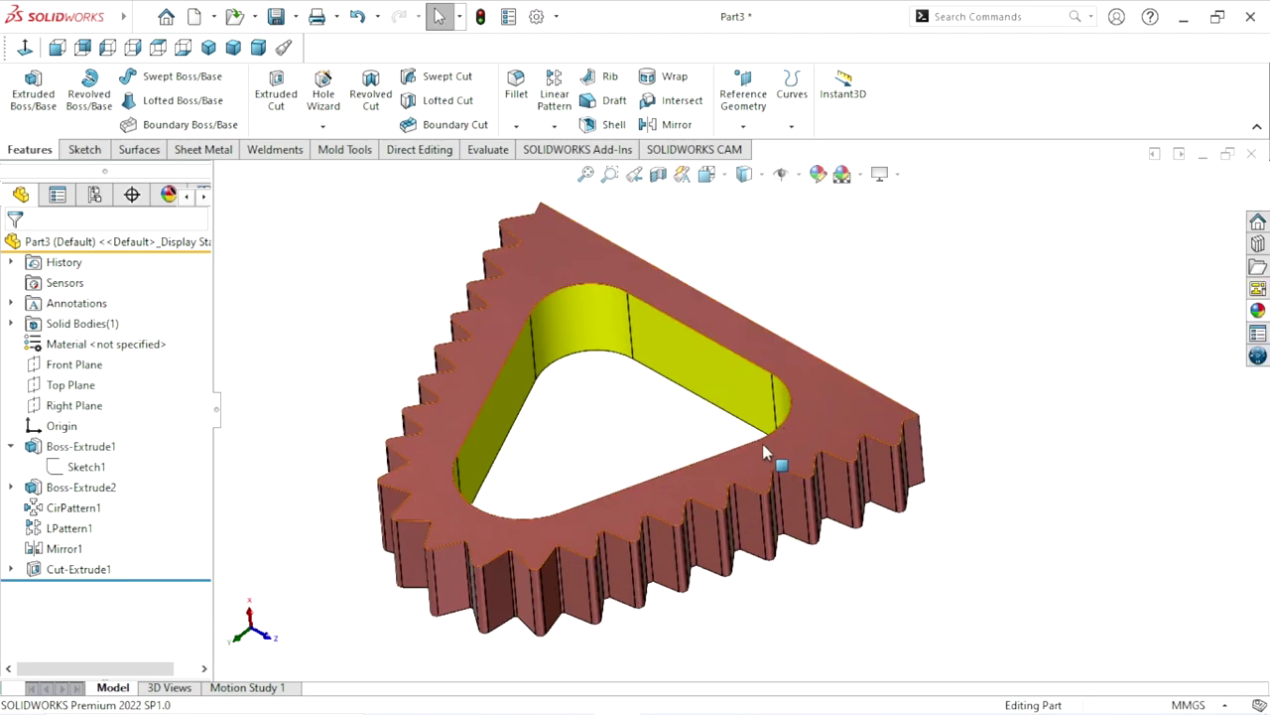
mouse_move(765, 454)
middle_down()
mouse_move(721, 379)
mouse_move(714, 453)
middle_up()
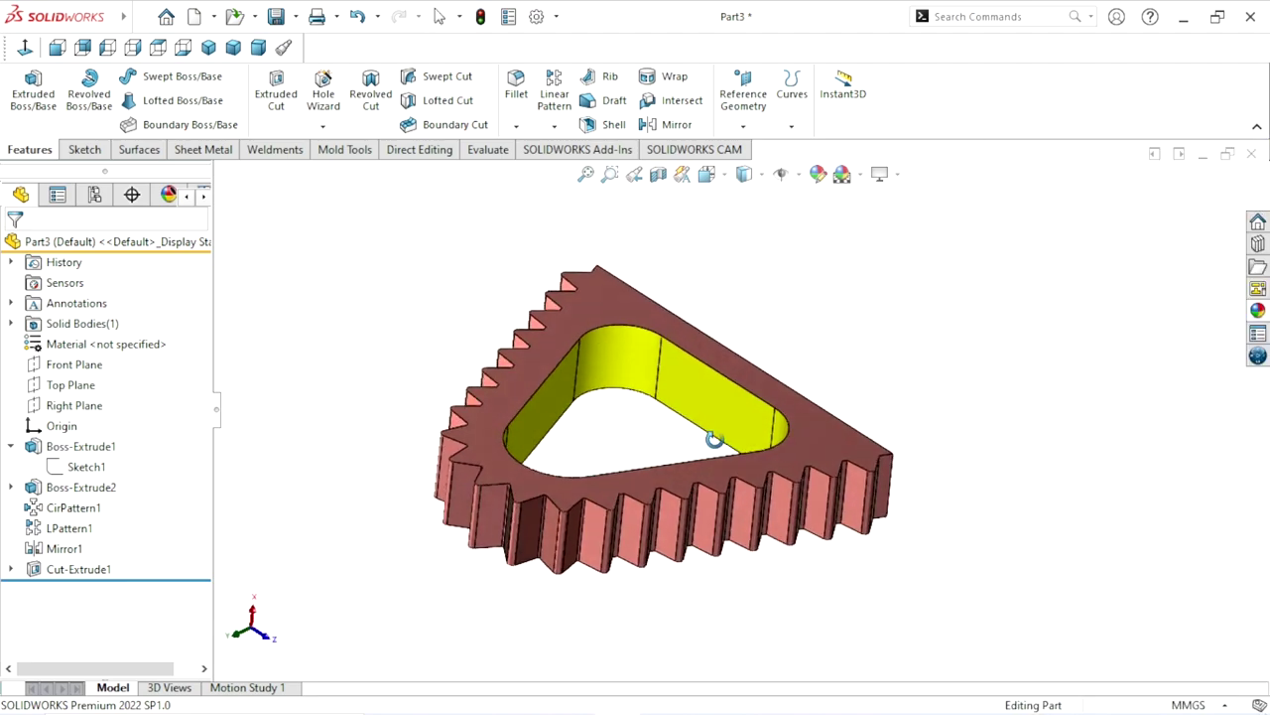
scroll(688, 393, down, 1)
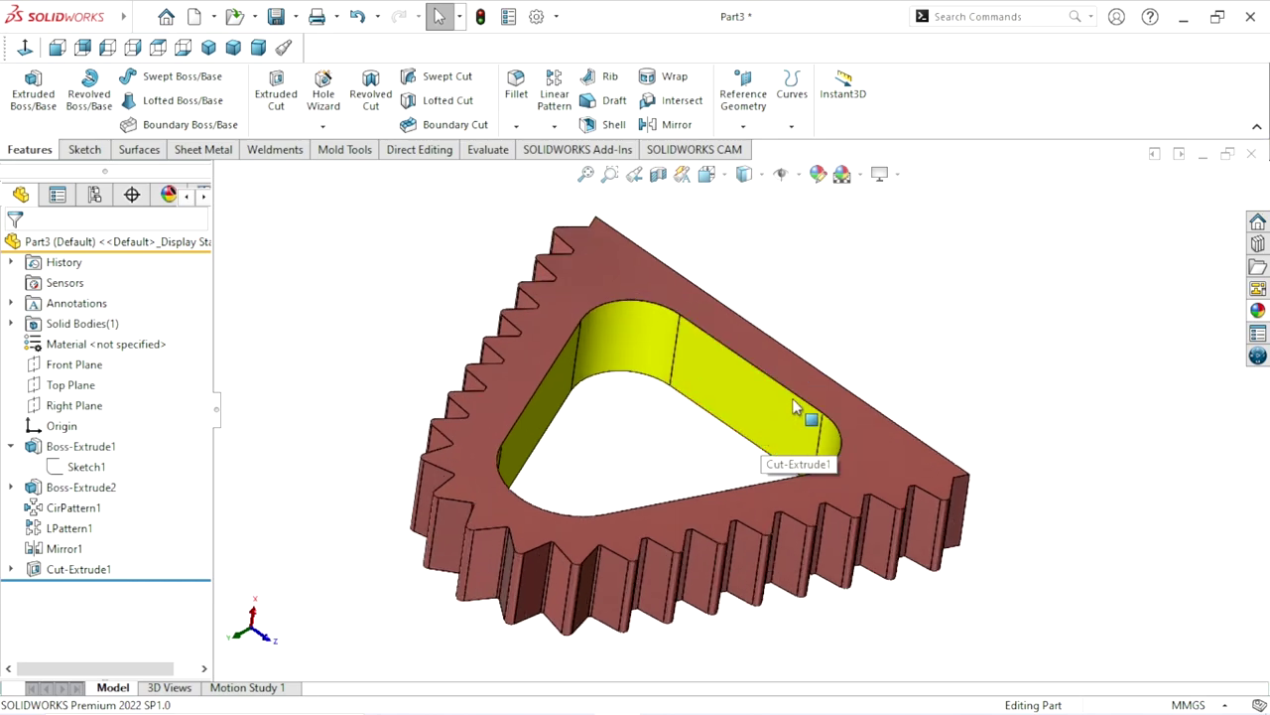
Show the copper plate in the isometric orientation
click(902, 171)
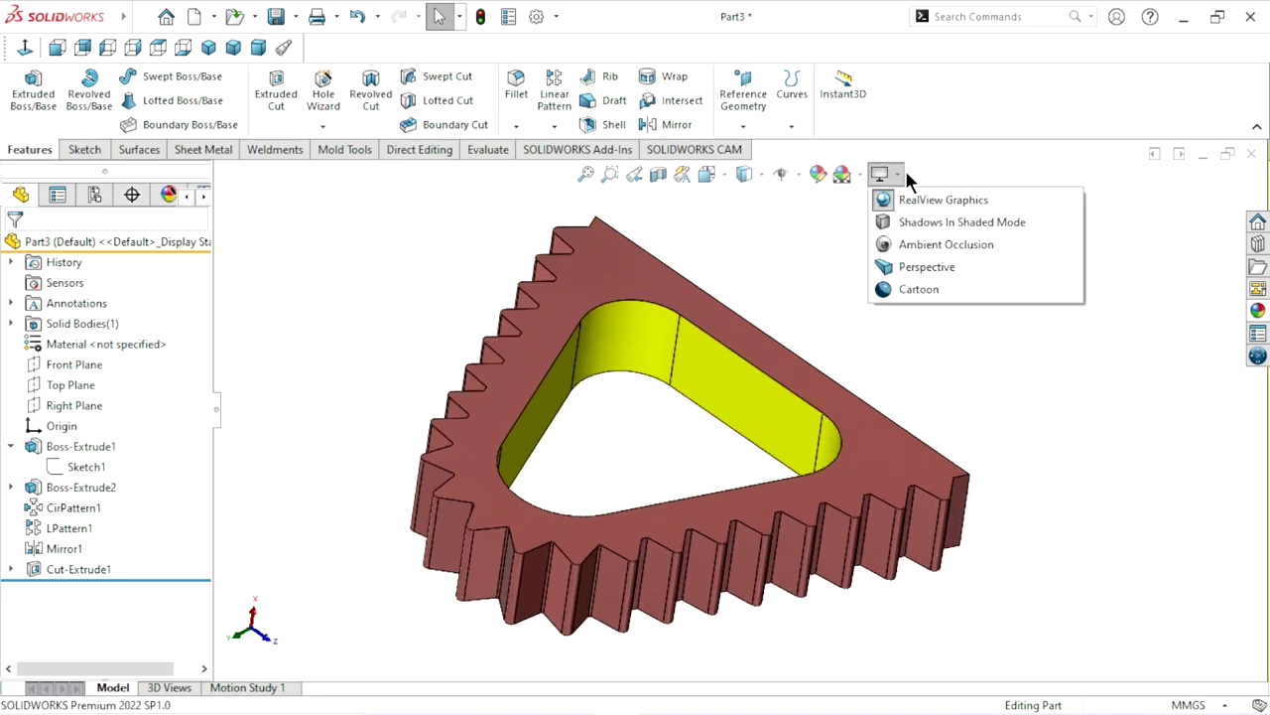
click(216, 46)
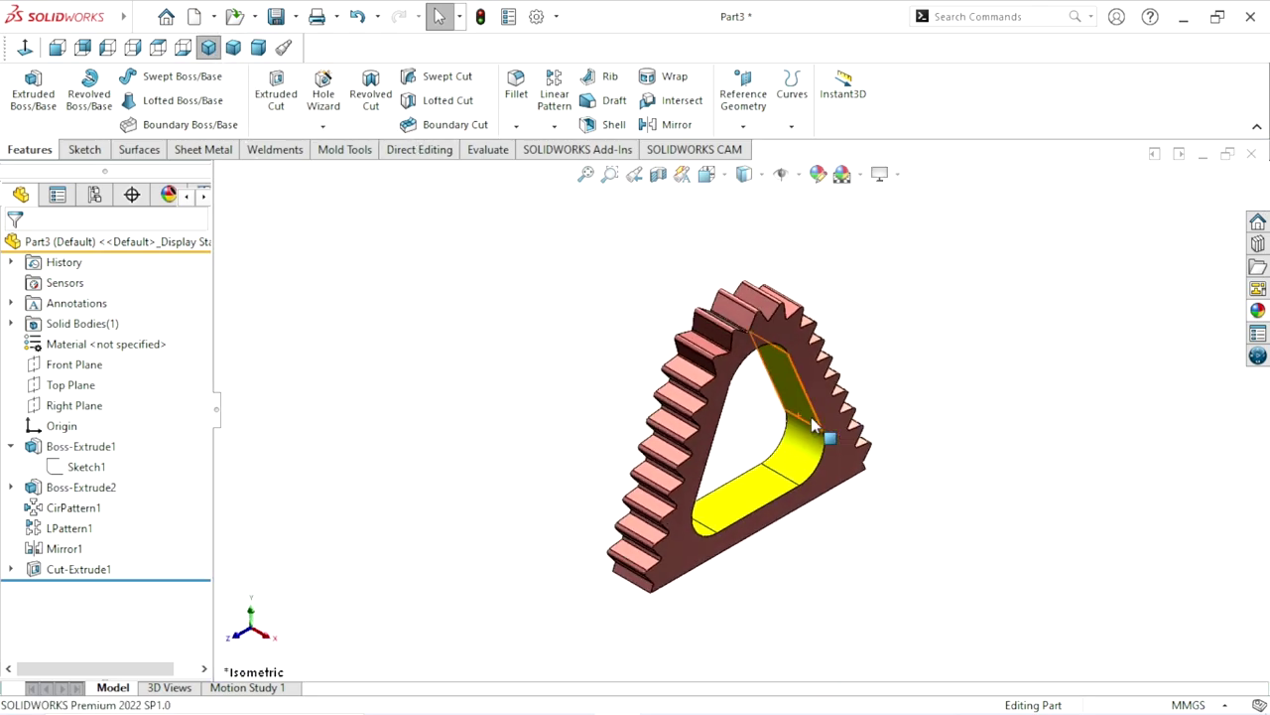
scroll(943, 405, down, 2)
scroll(878, 446, up, 2)
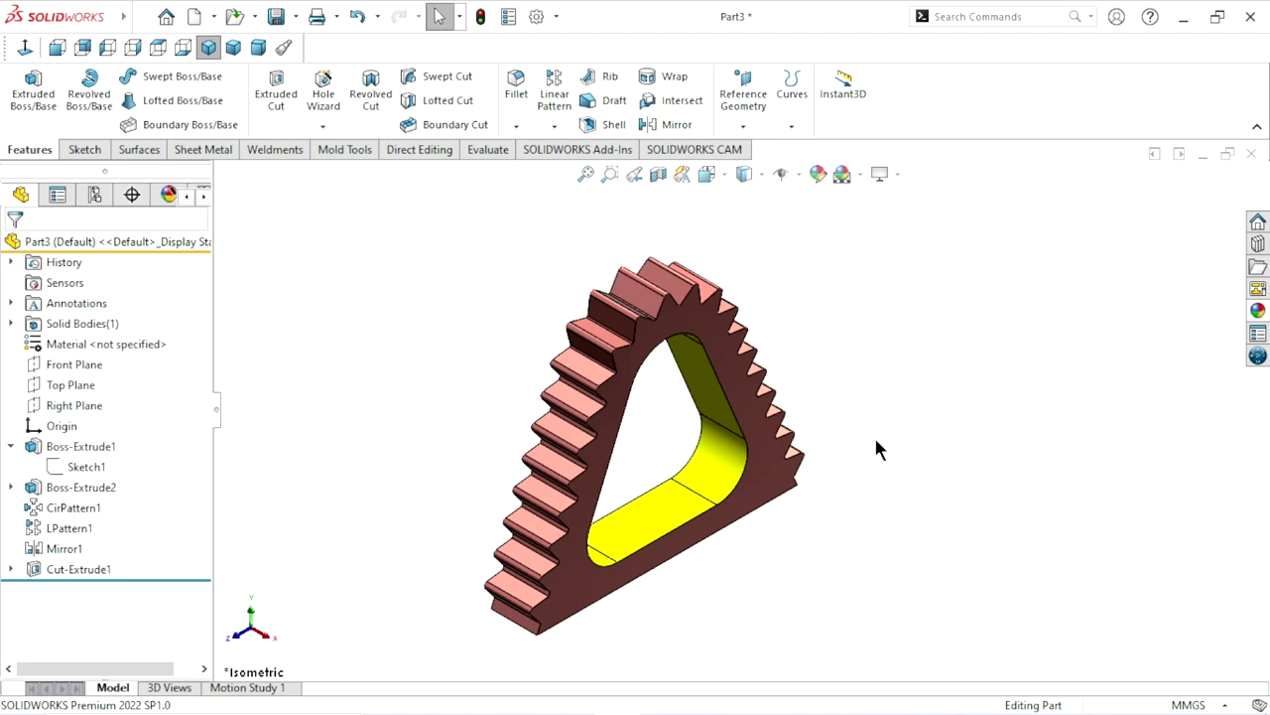
scroll(876, 449, down, 2)
Turn on Shadows In Shaded Mode so the plate casts a shadow
click(886, 175)
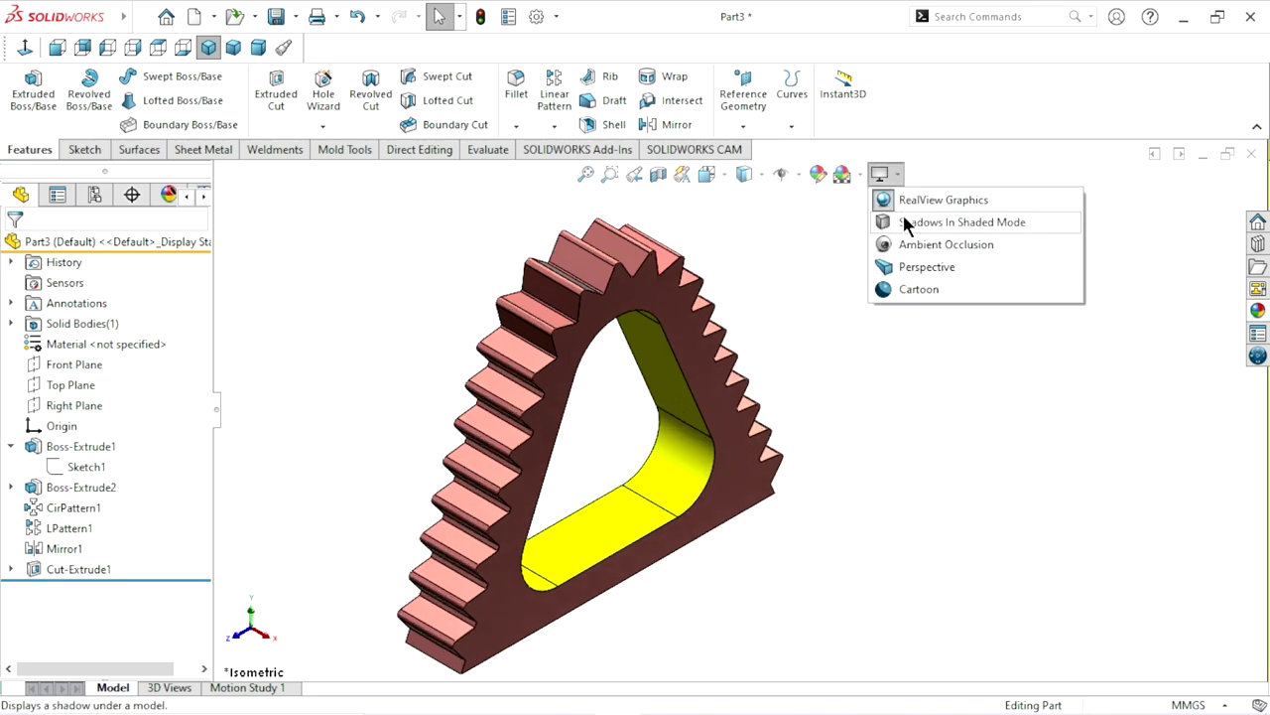
click(906, 222)
scroll(914, 496, up, 1)
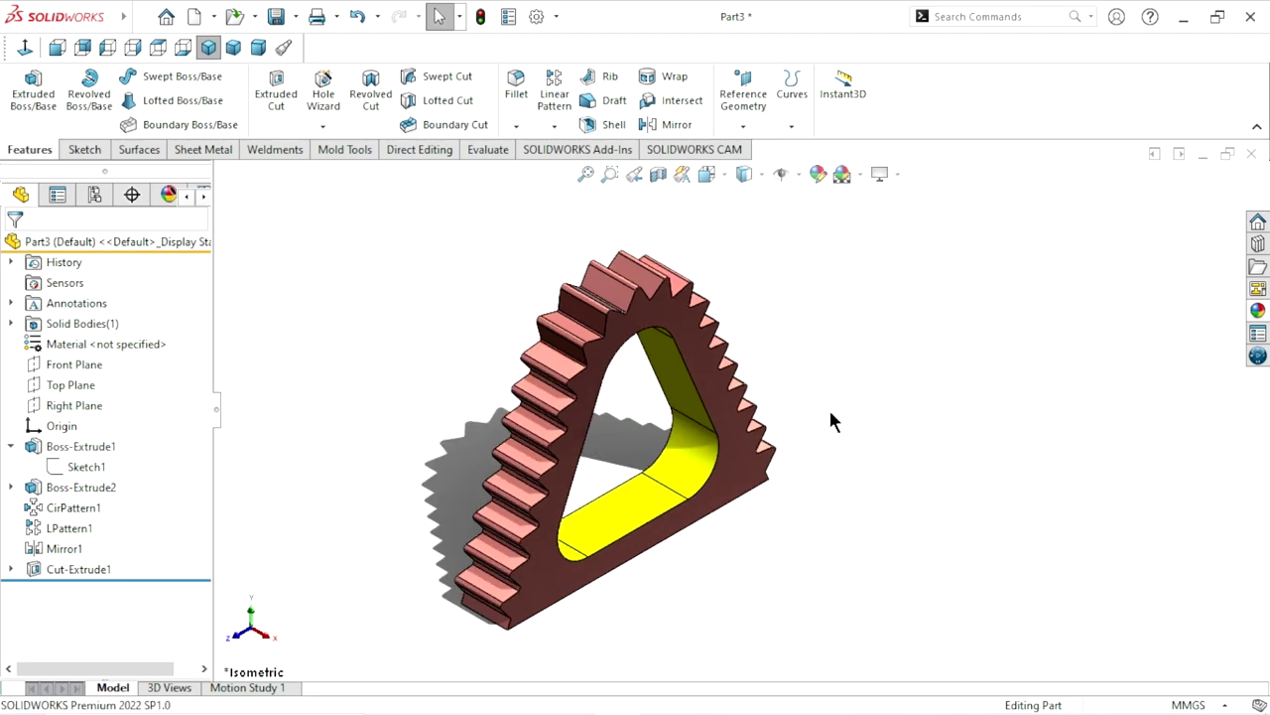
scroll(820, 425, down, 2)
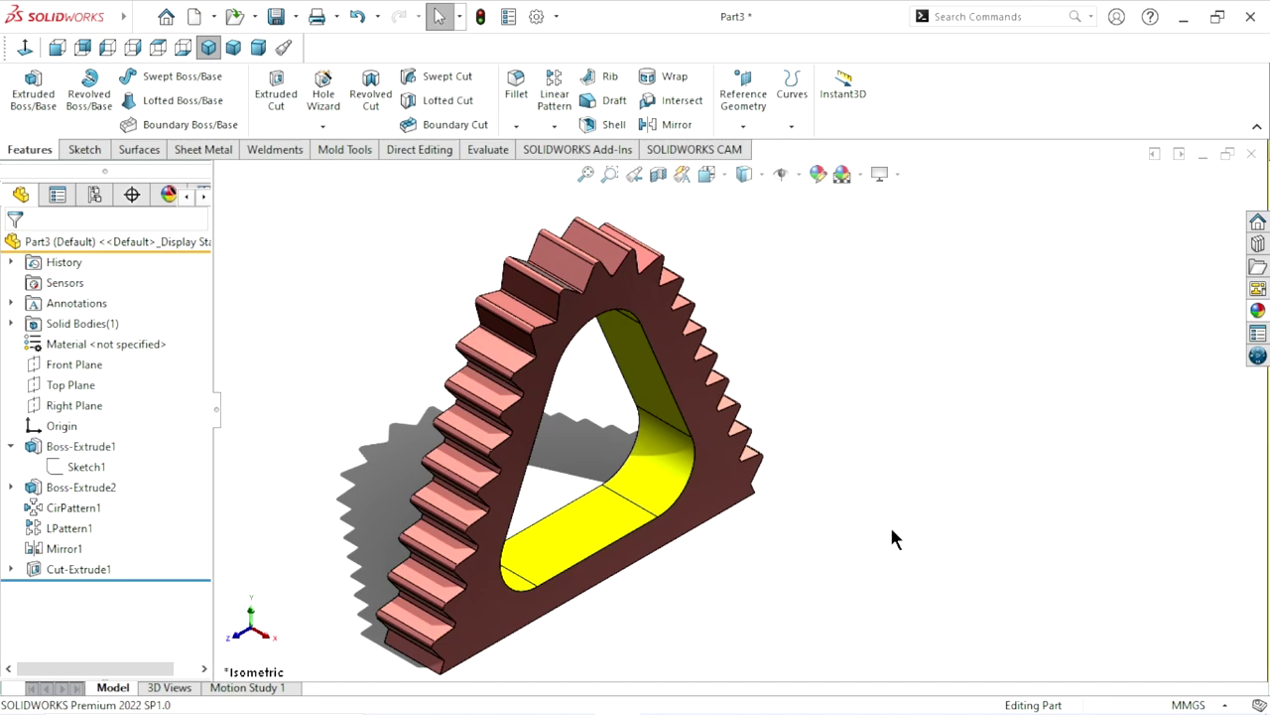
Compare the edge-on and trimetric views, return to isometric, and turn the shadows back off
mouse_move(889, 523)
middle_down()
mouse_move(714, 650)
mouse_move(825, 610)
middle_up()
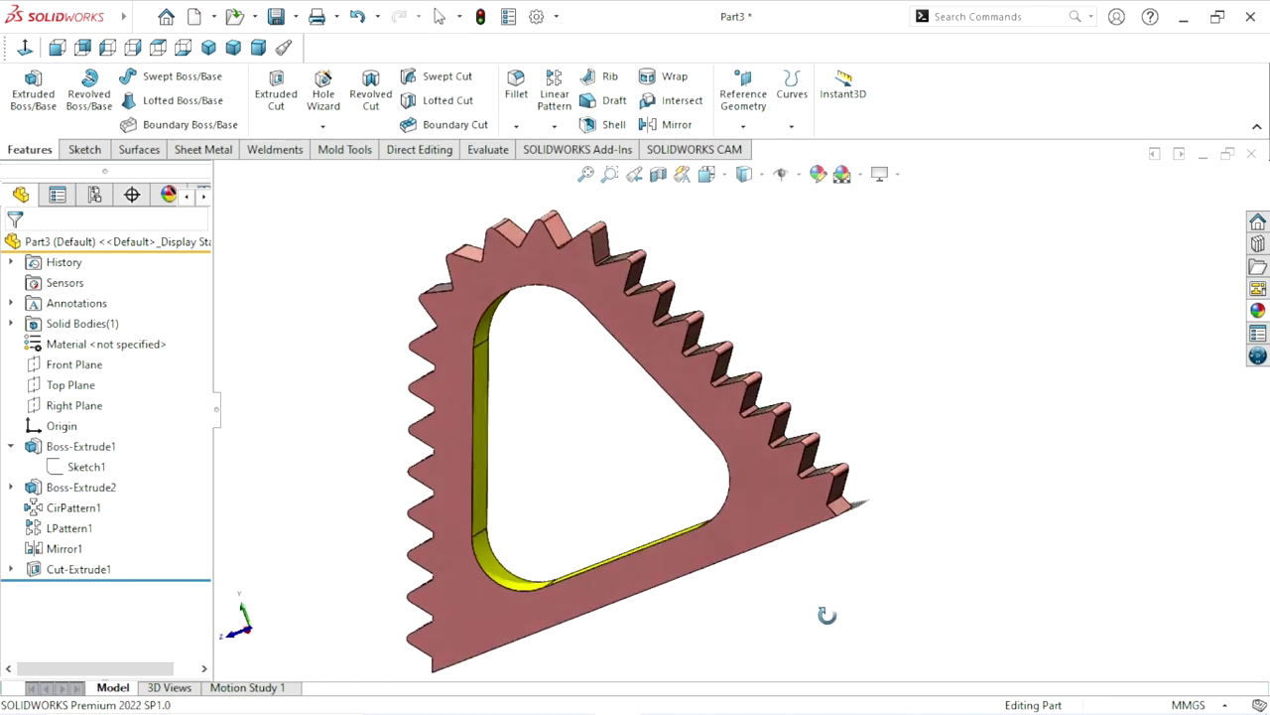
click(215, 49)
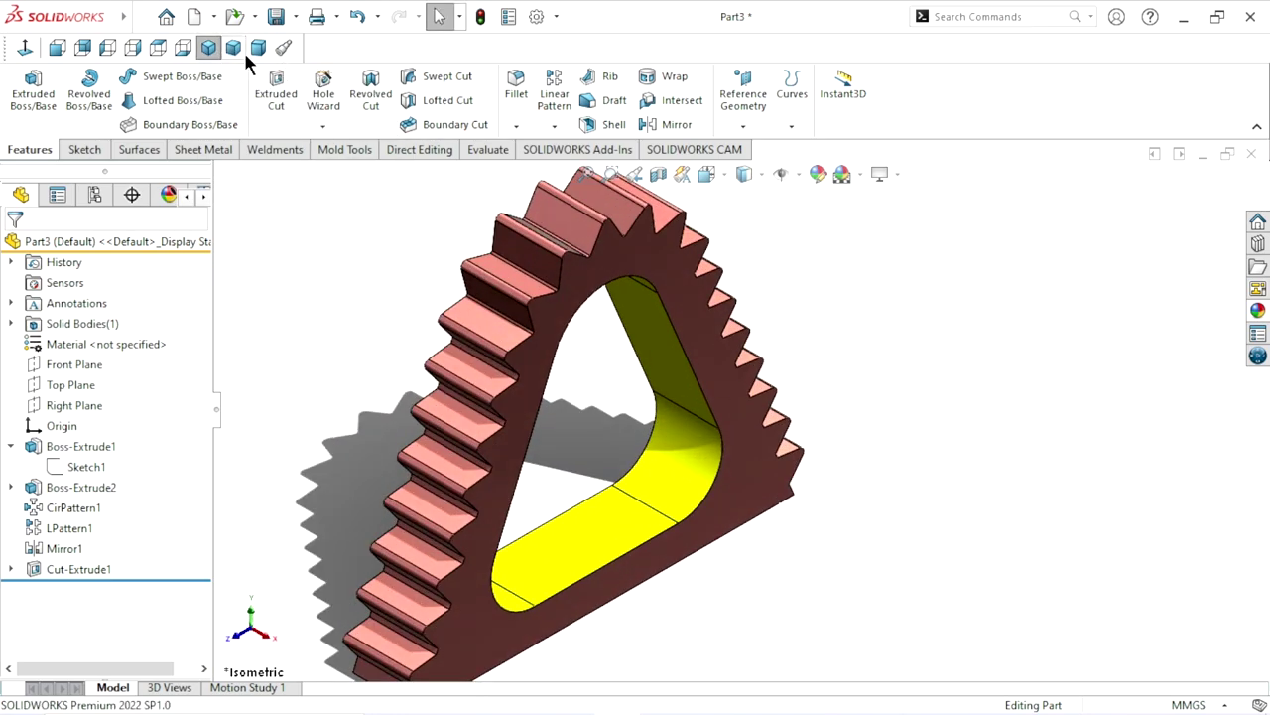
click(239, 49)
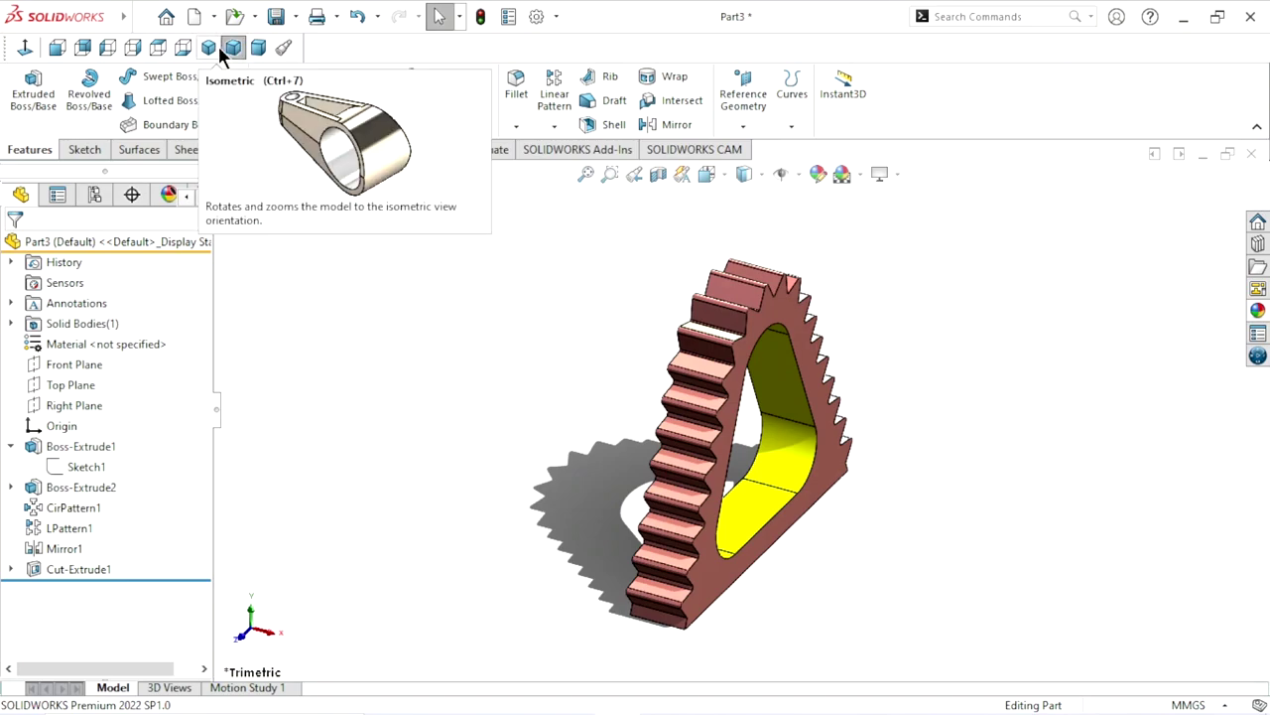
click(218, 47)
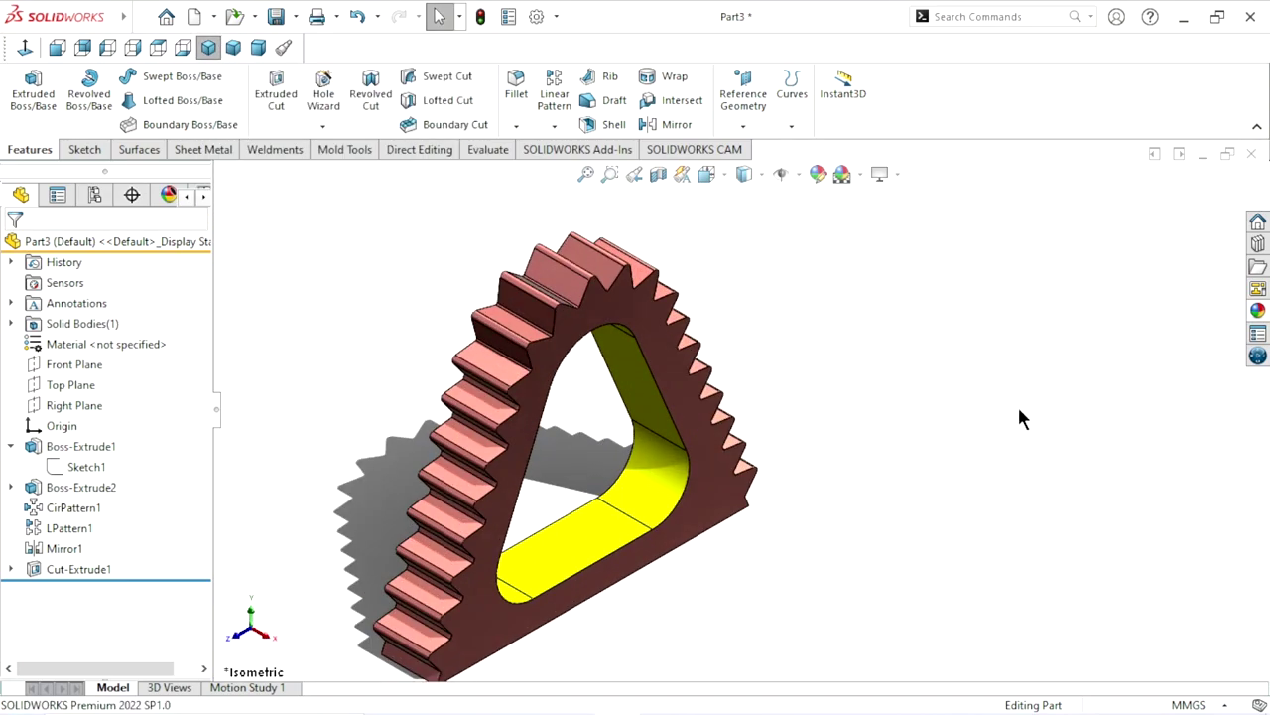
click(898, 174)
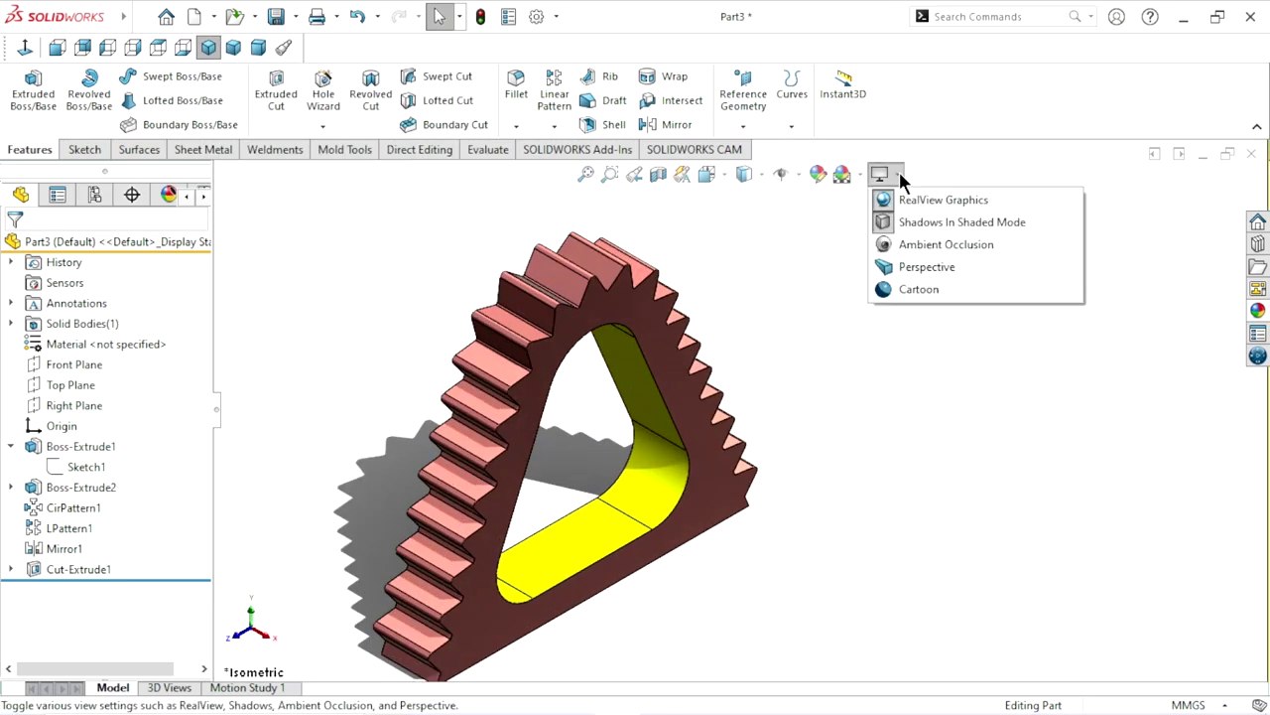
click(903, 220)
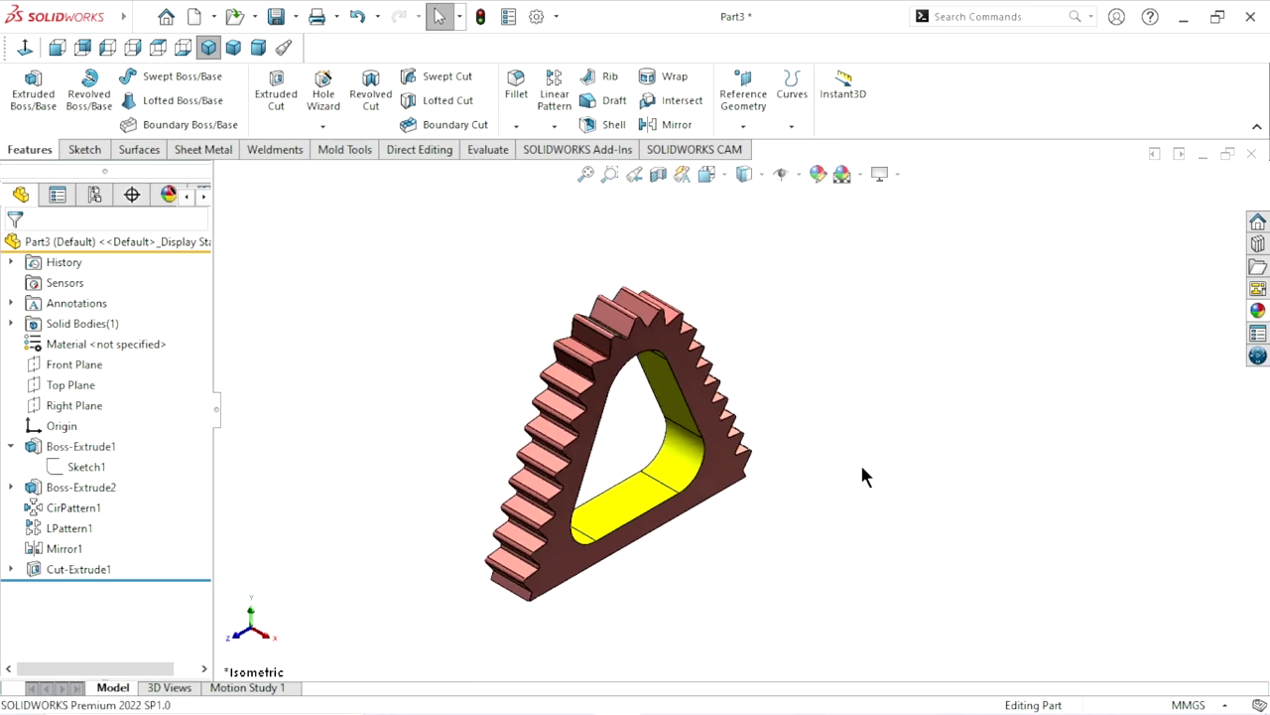